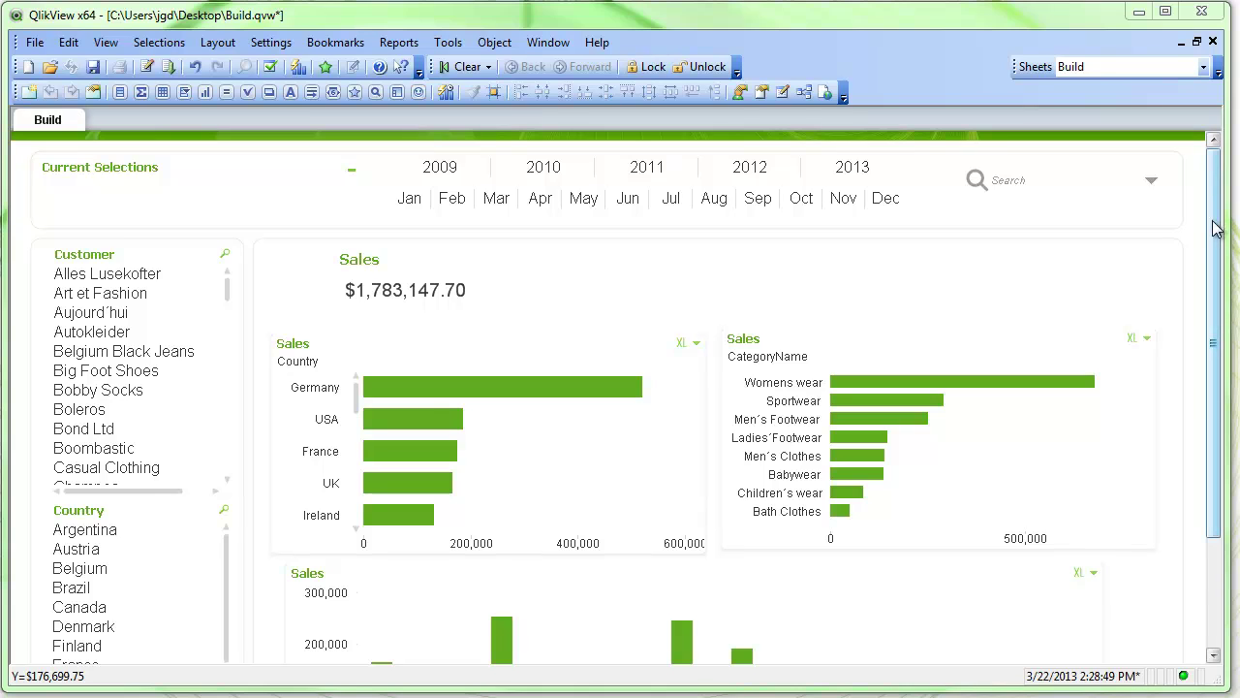
Step: Filter the dashboard to the year 2013 and look over its sales charts down to the monthly comparison
mouse_move(1215, 227)
mouse_down()
mouse_move(1223, 382)
mouse_move(1221, 207)
mouse_up()
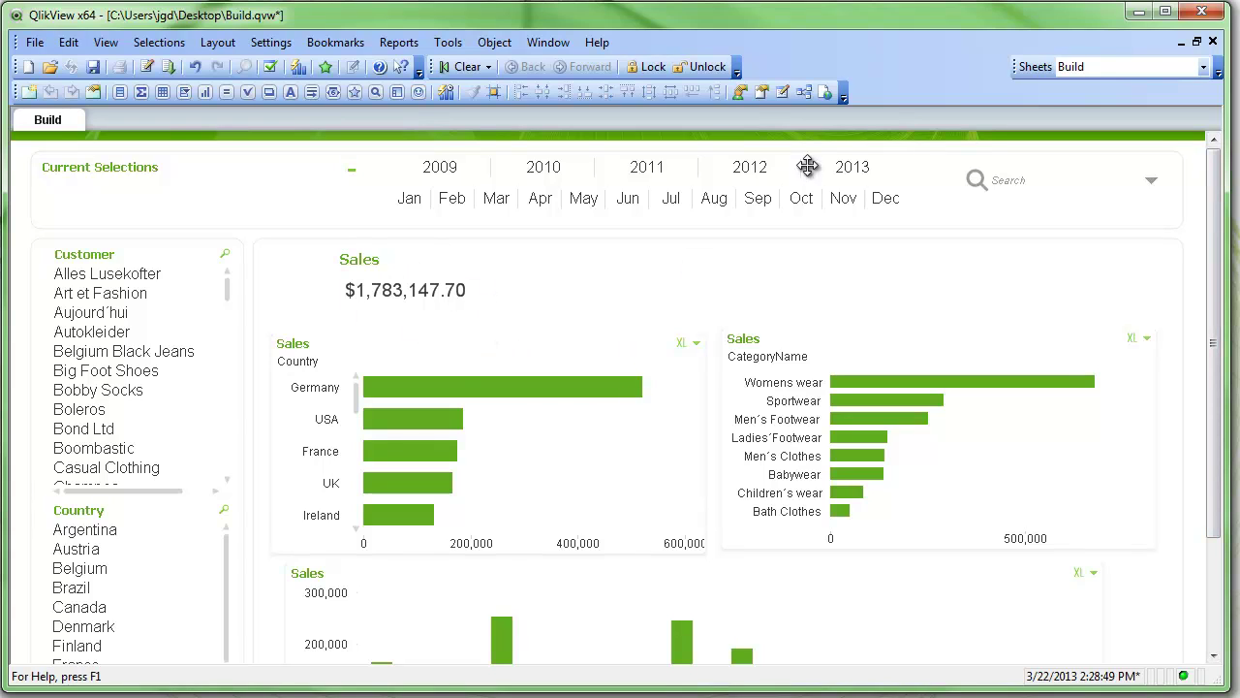
click(846, 171)
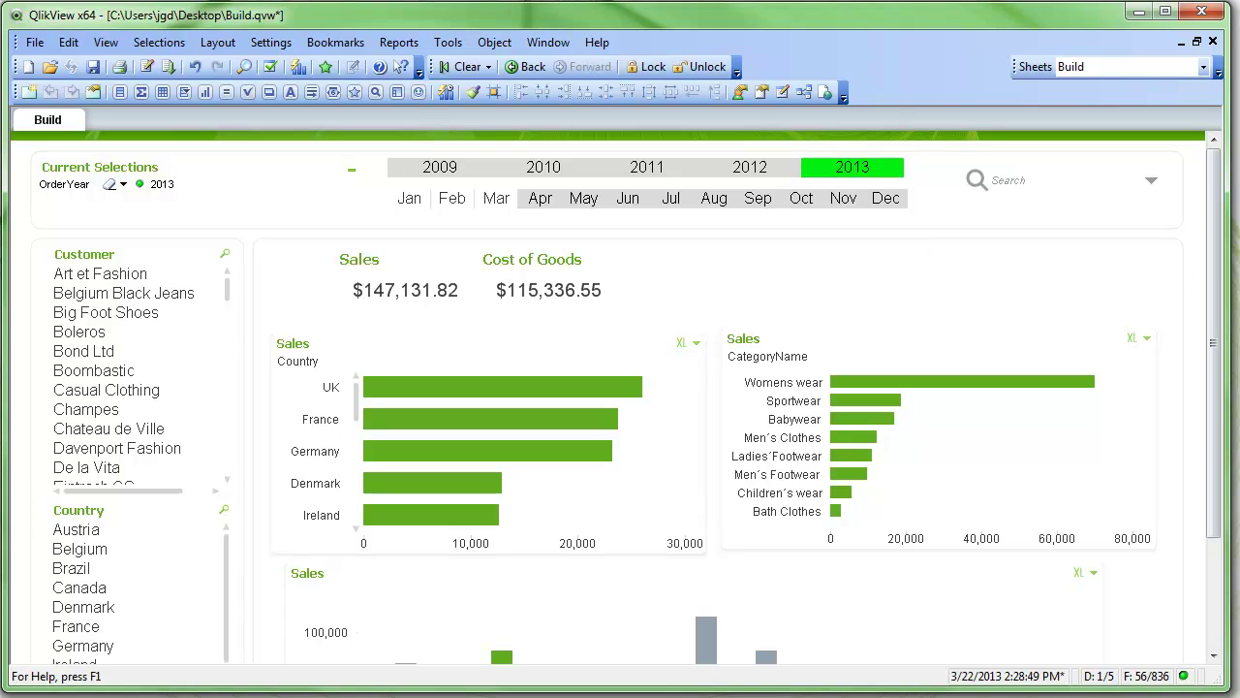
drag(1216, 291, 1233, 436)
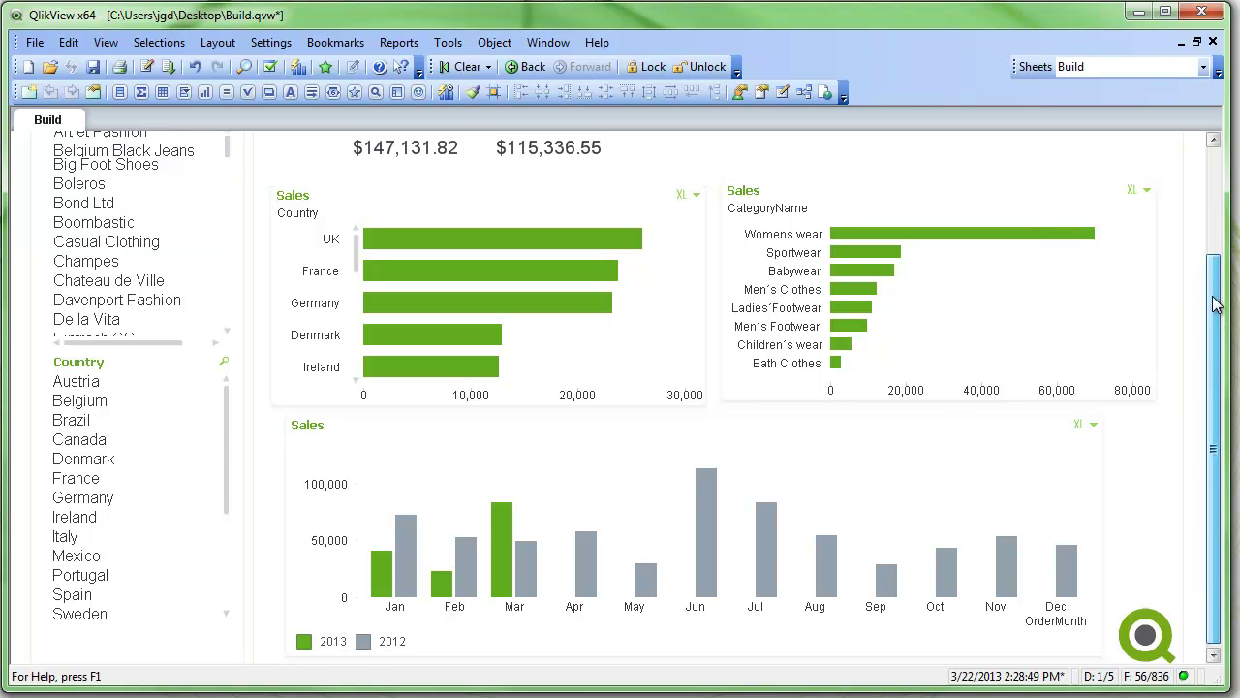
drag(1213, 314, 1211, 206)
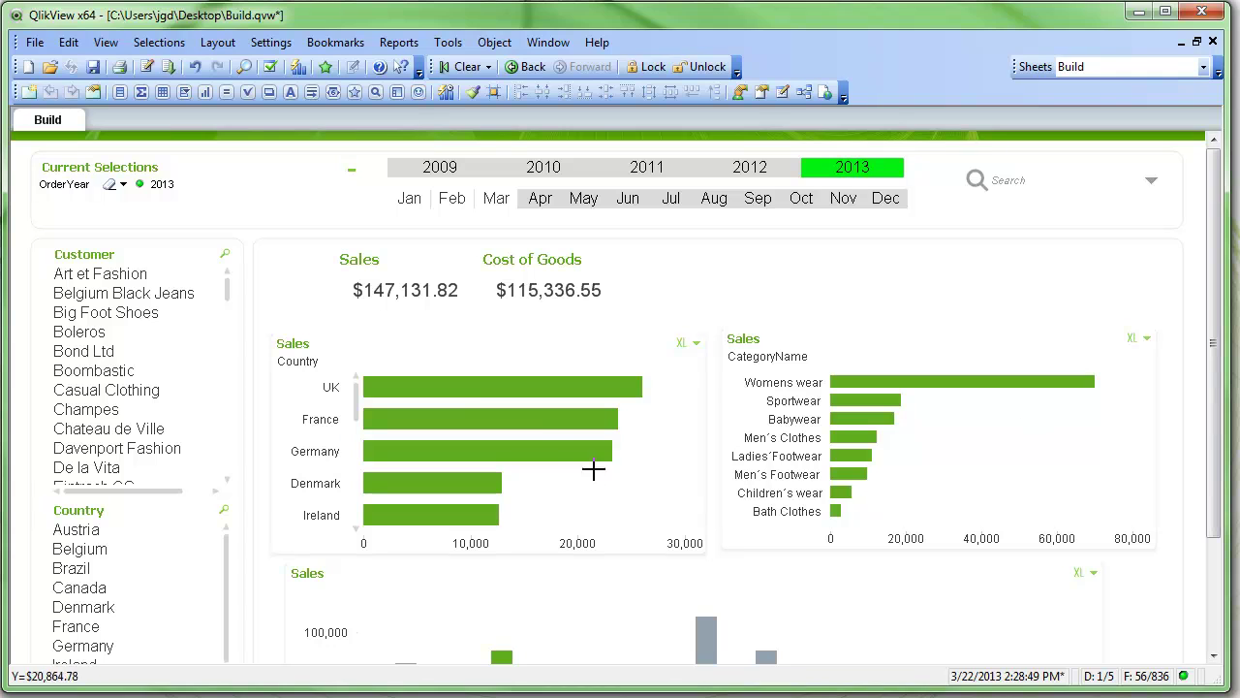
Step: Add a second expression, Sum(COS), to the Sales by Country chart
right_click(460, 409)
click(498, 411)
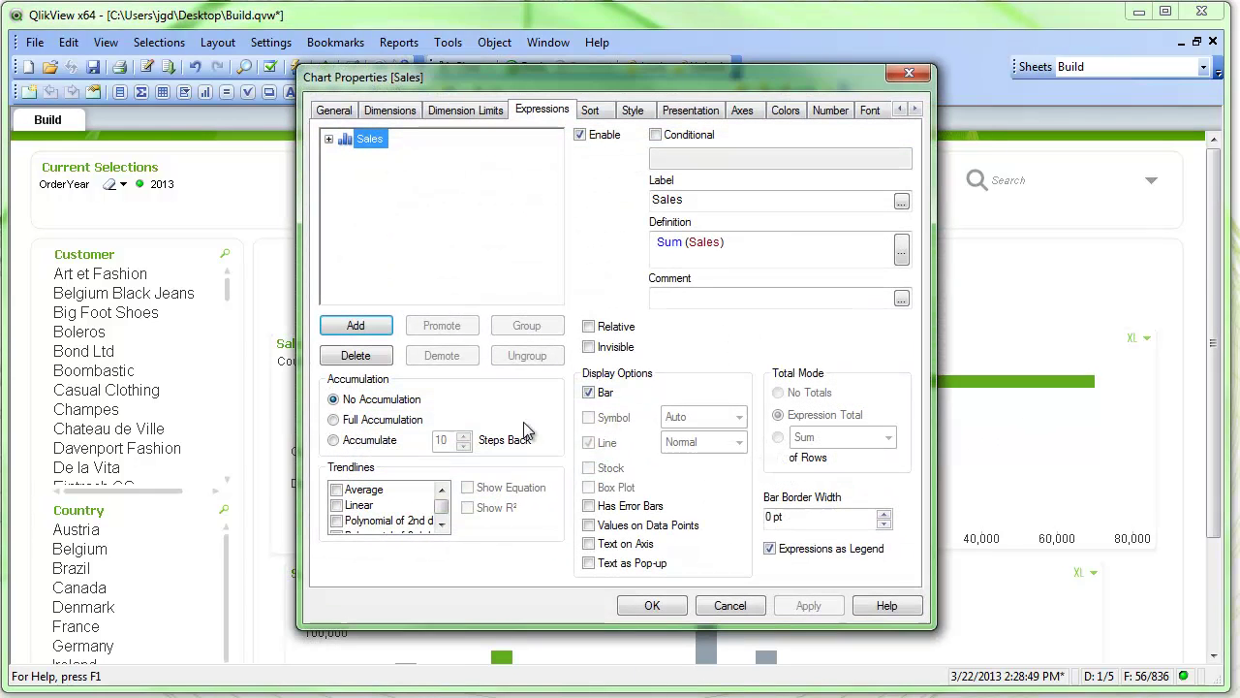
click(353, 321)
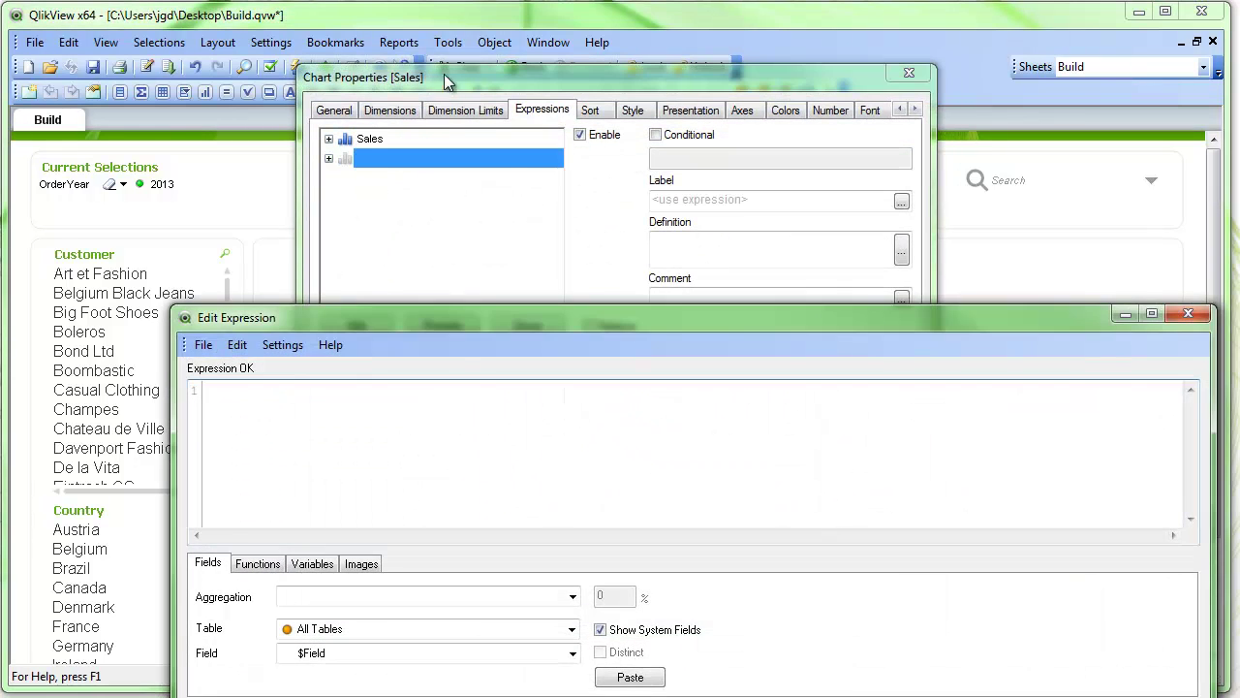
text(Sum(C)
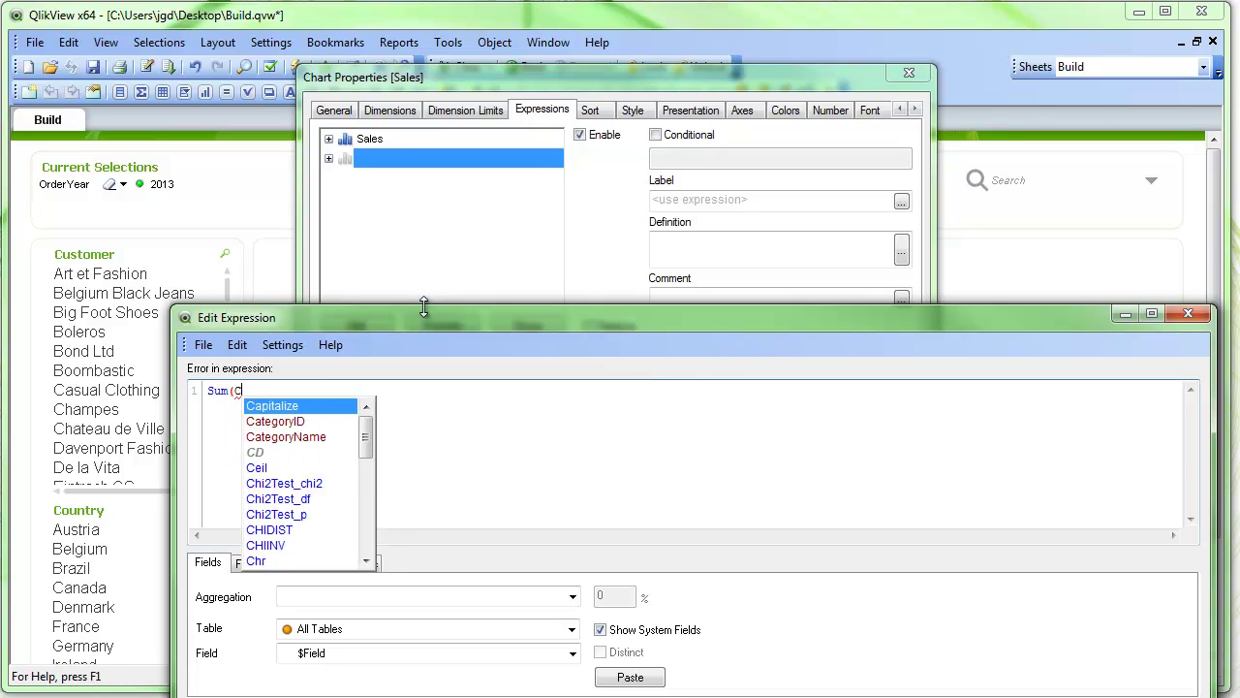
text(os)
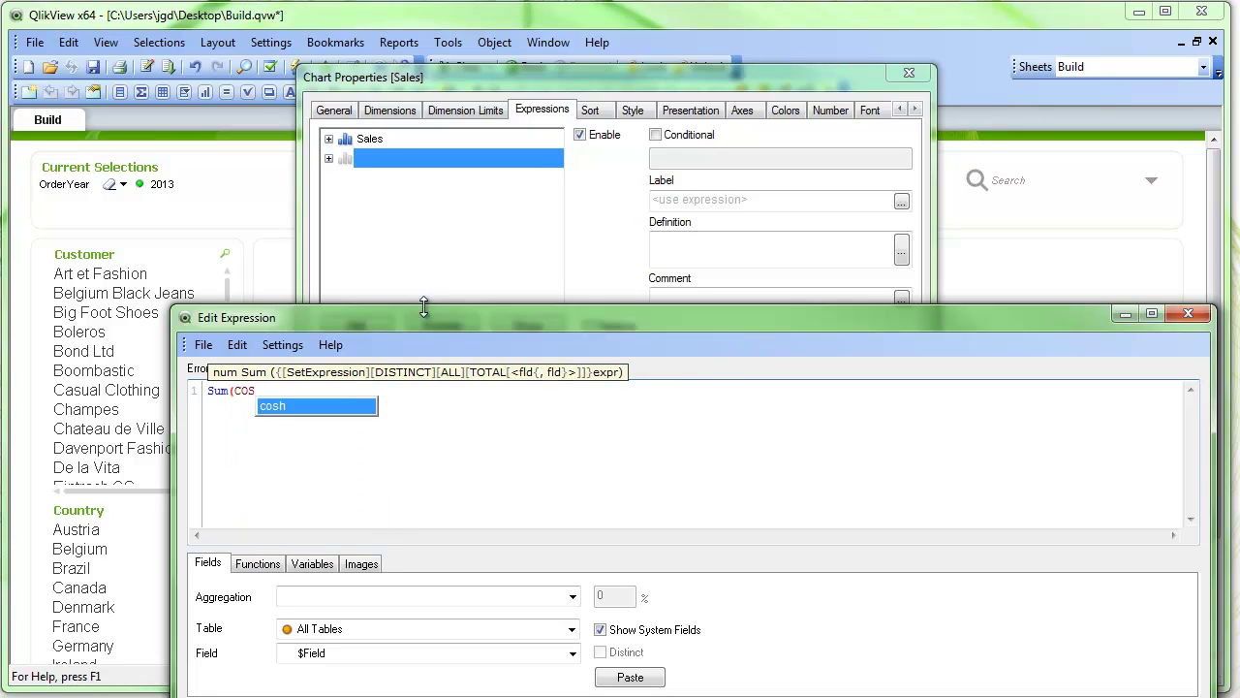
text())
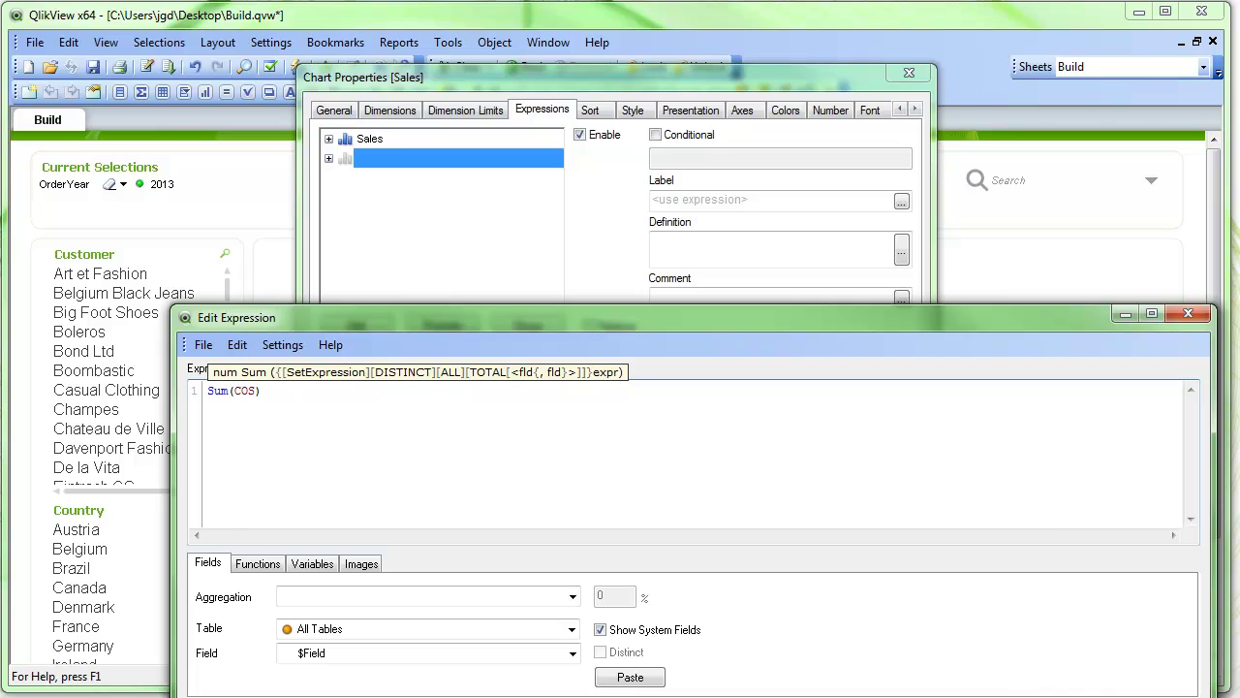
click(1105, 697)
Step: Label the Country chart's new expression Cost of Goods and apply the chart properties
click(711, 199)
text(Cost O)
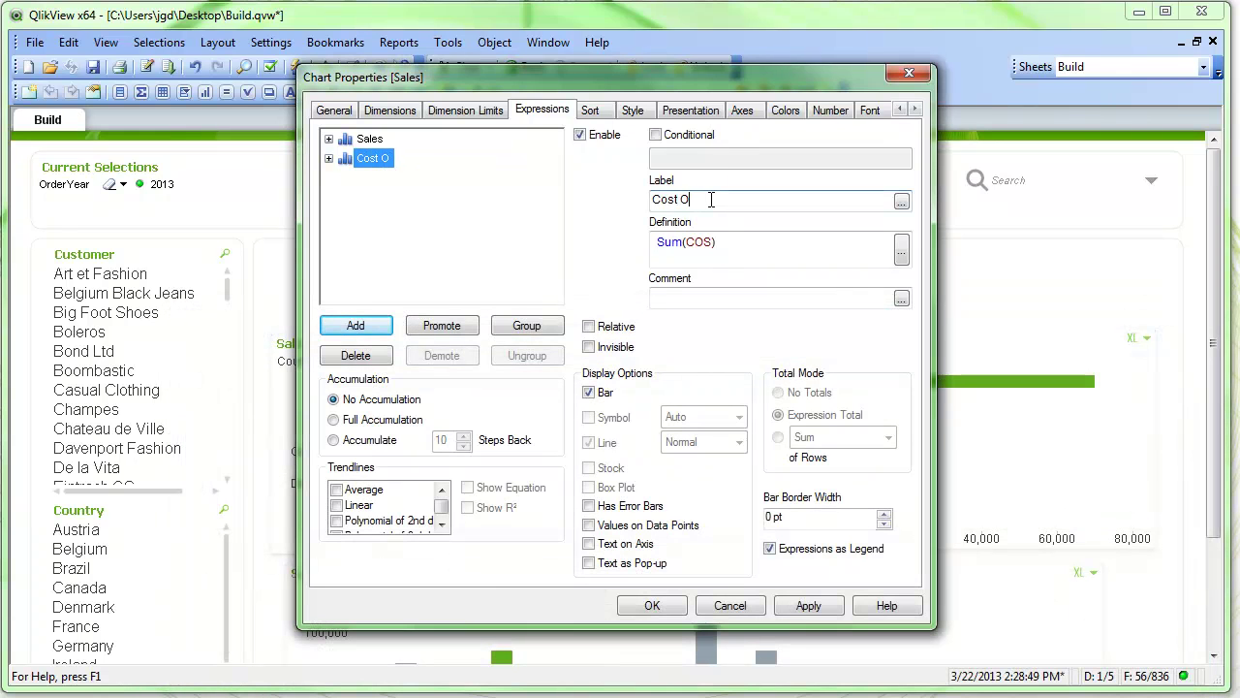
key(BackSpace)
text(of Goods)
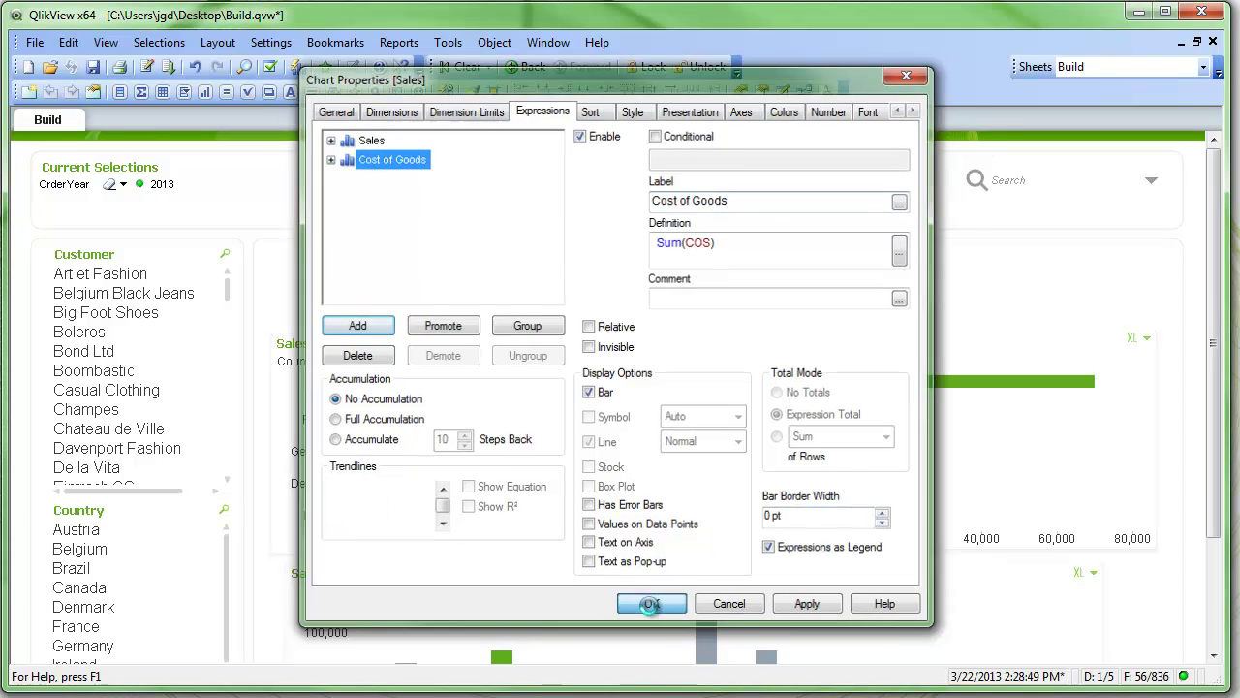
click(655, 605)
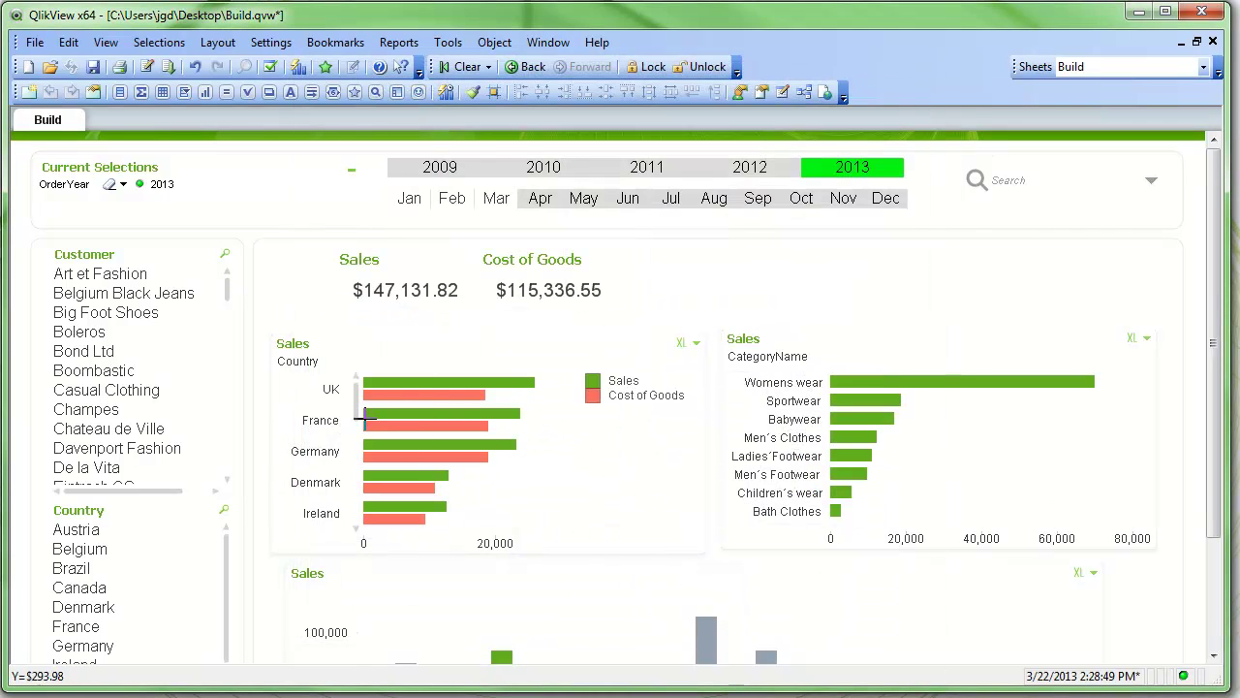
Step: Group the Cost of Goods expression with Sales in the Country chart and apply the change
right_click(427, 387)
click(471, 396)
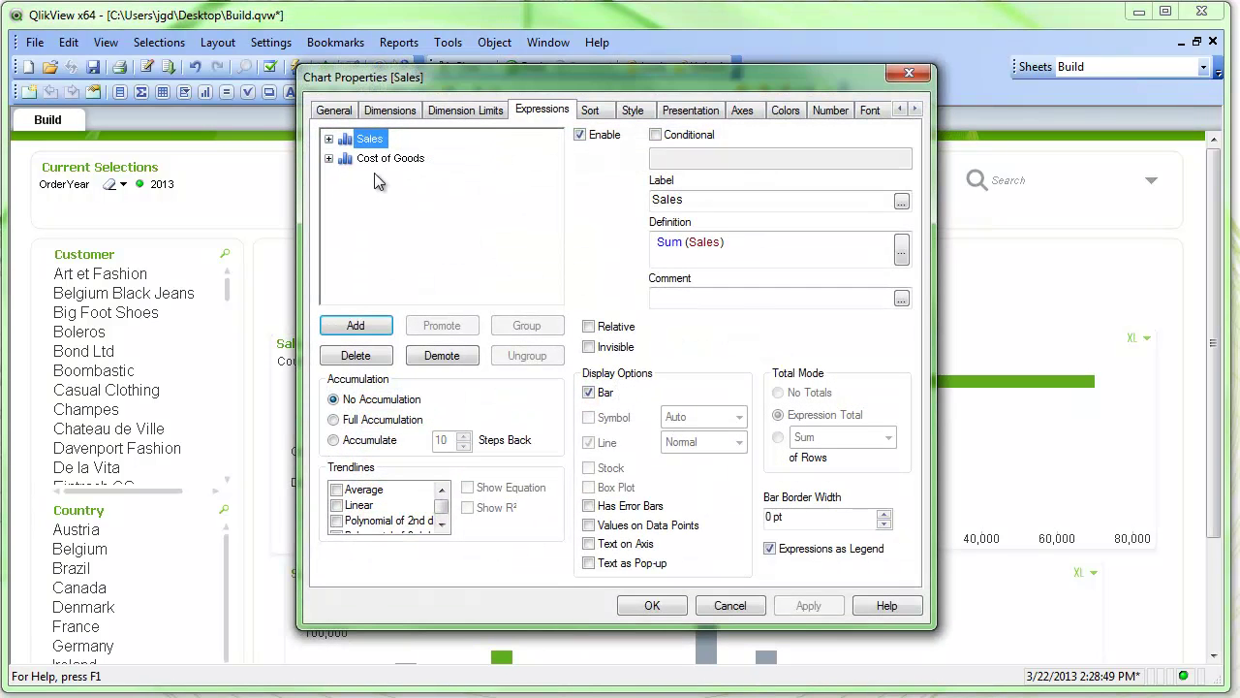
click(370, 160)
click(529, 331)
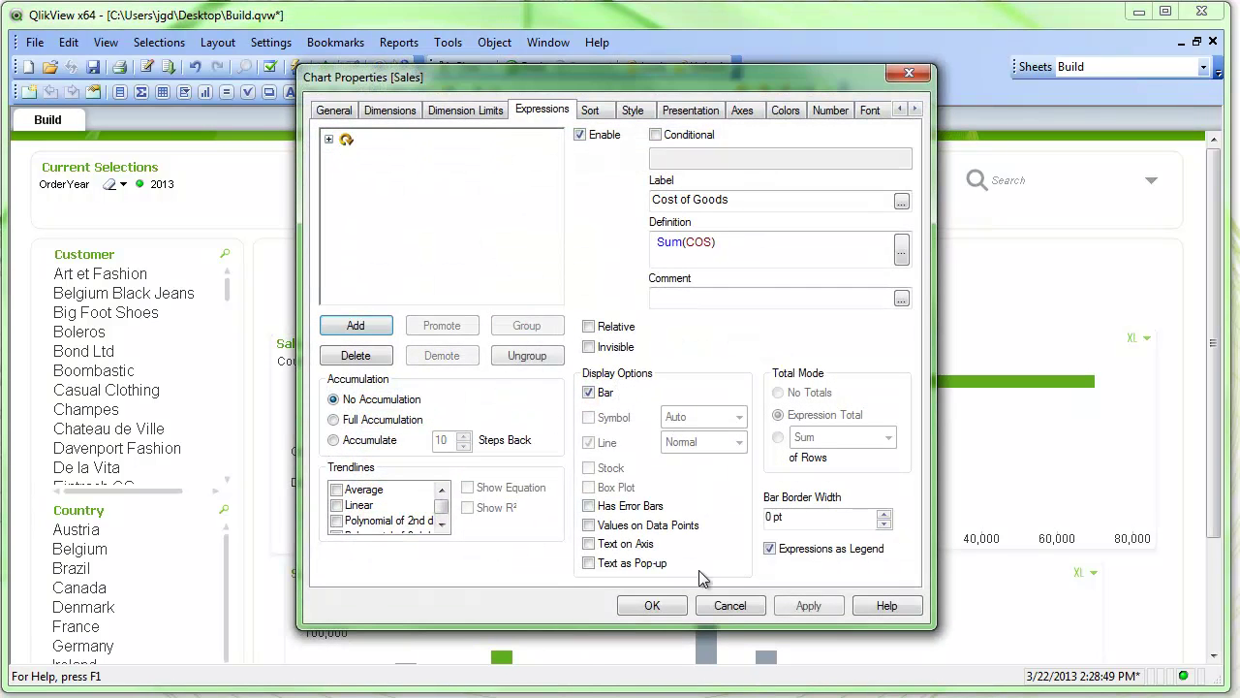
click(647, 605)
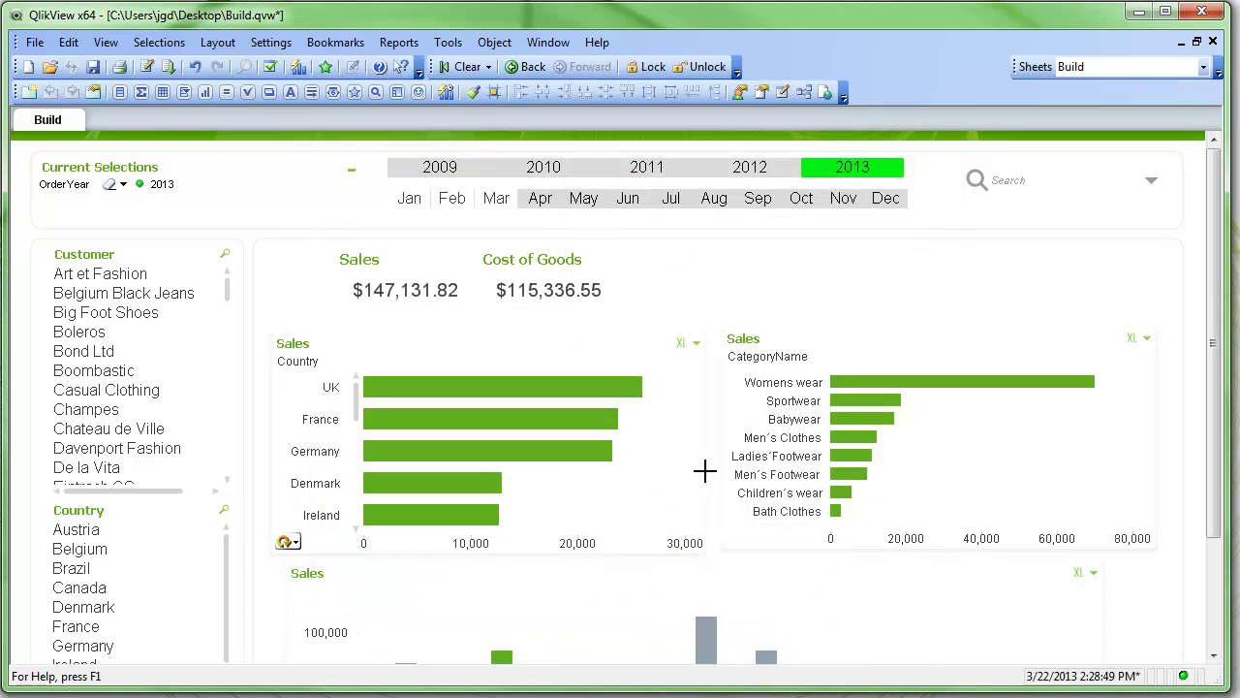
Step: Cycle the Country chart between its Sales and Cost of Goods expressions, finishing on Sales
click(284, 542)
click(285, 543)
click(284, 543)
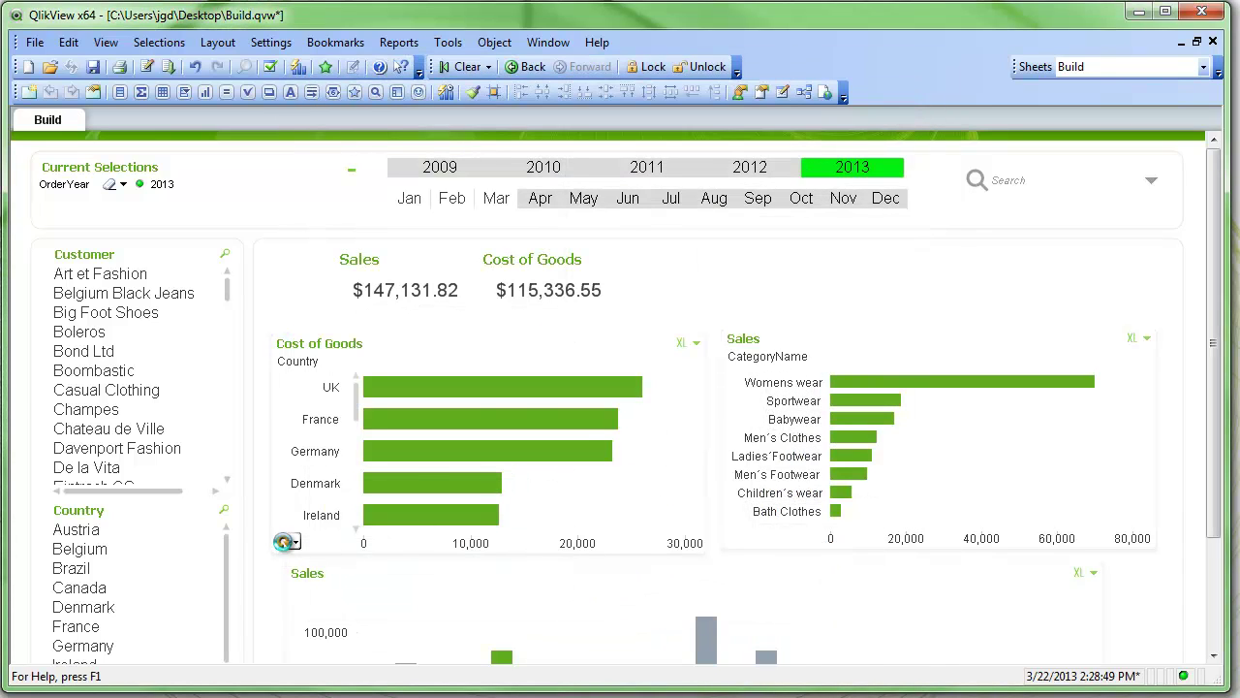
click(284, 543)
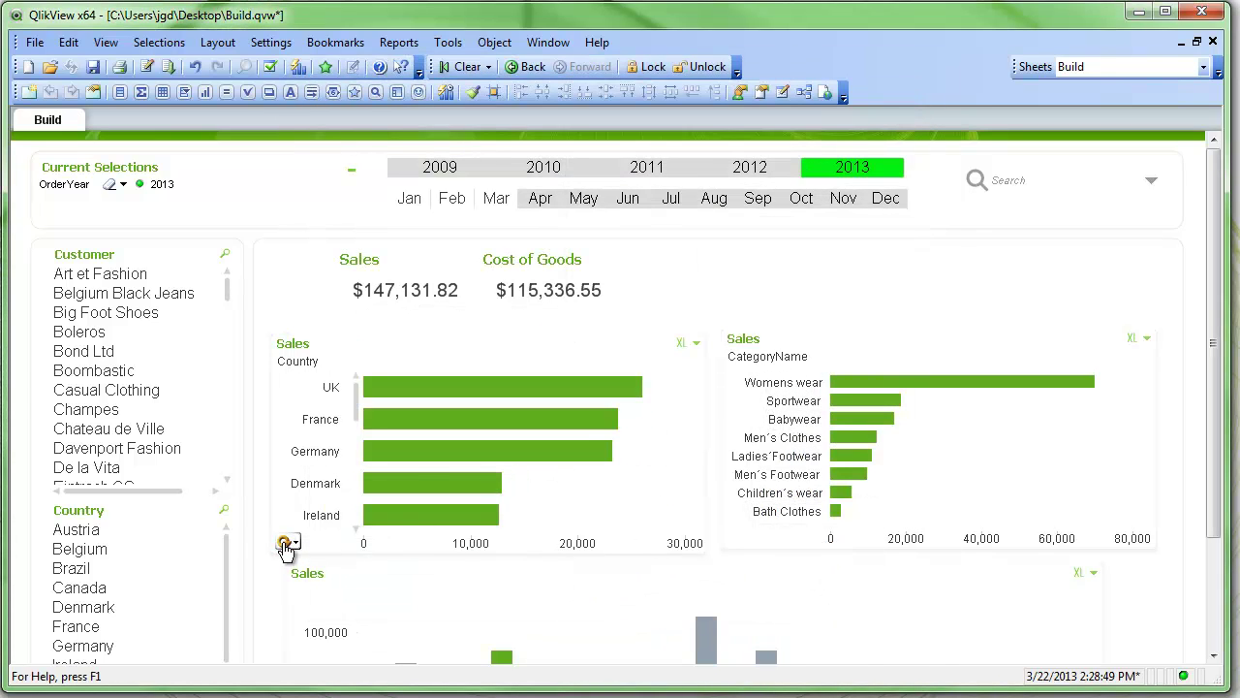
Step: Add the expression Sum(COS) to the Sales by CategoryName chart
right_click(806, 407)
click(861, 421)
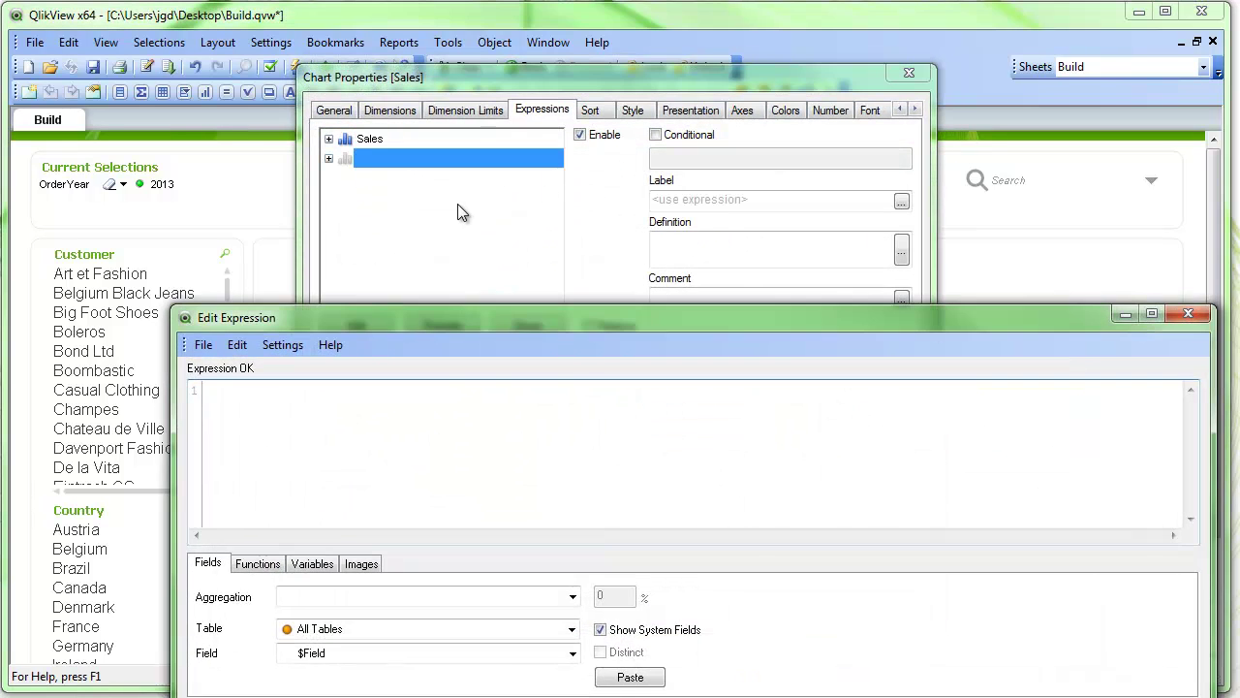
text(Sum(COS))
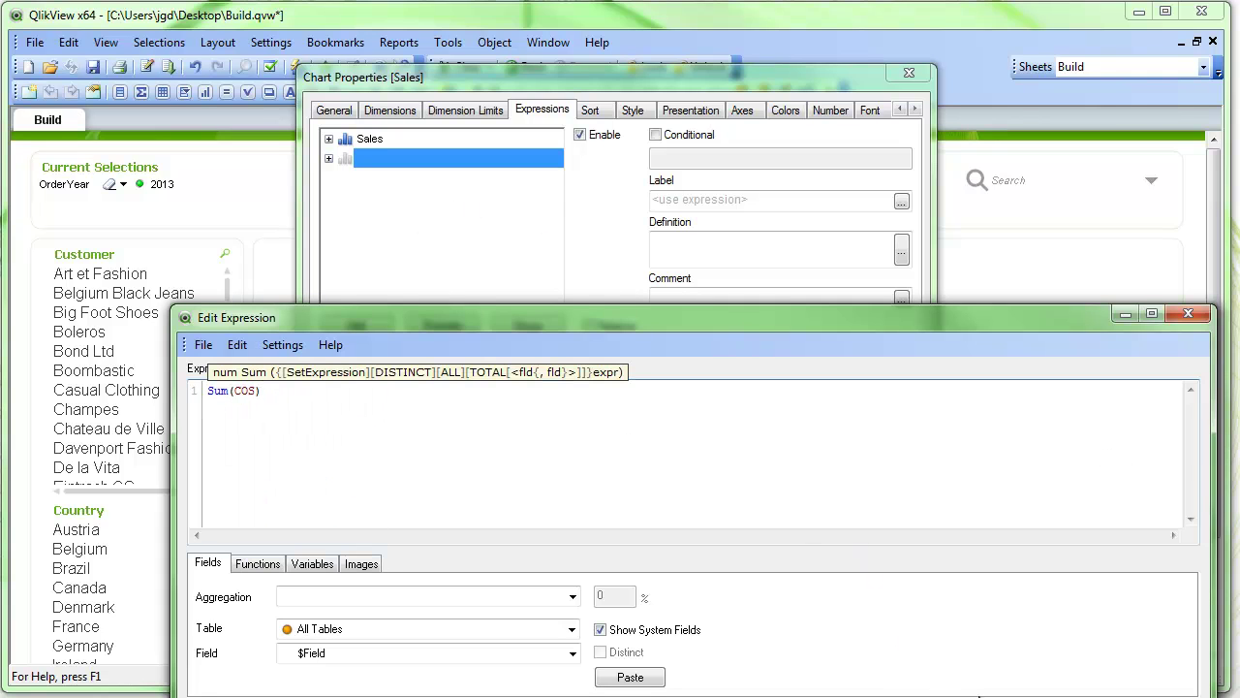
click(979, 696)
Step: Label the CategoryName chart's new expression Cost of Goods and group it with Sales
click(701, 199)
text(Cios)
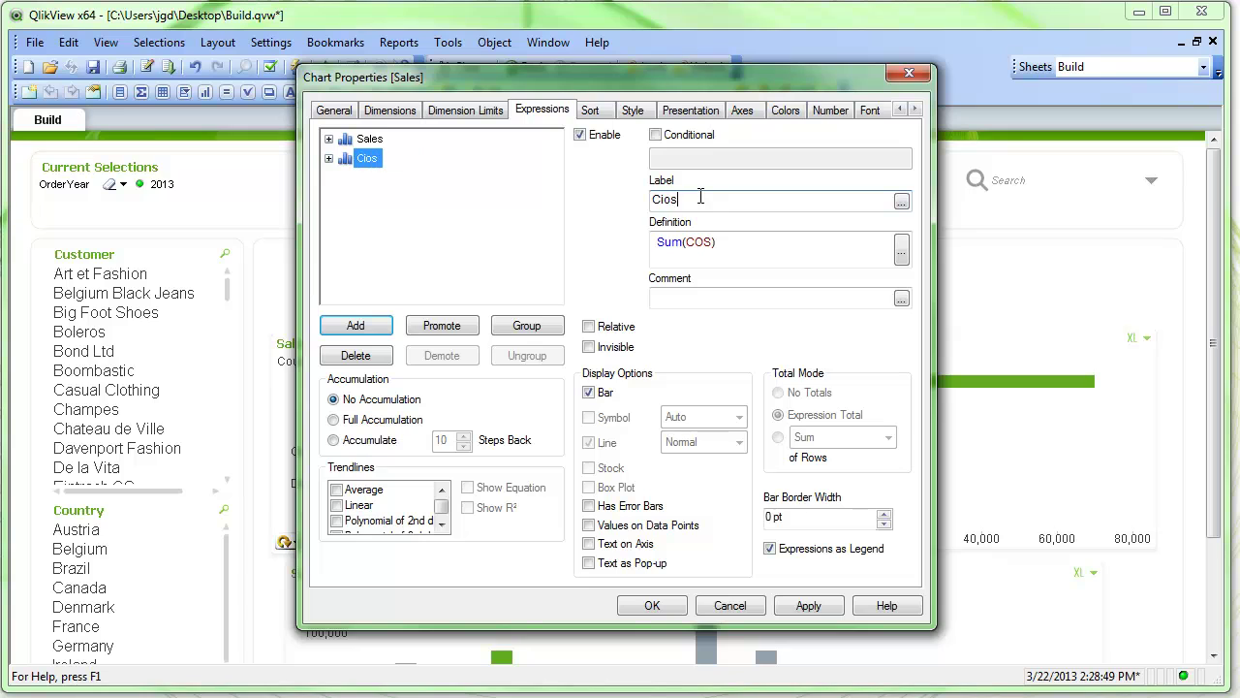
key(BackSpace)
key(BackSpace)
key(BackSpace)
text(ost of Goods)
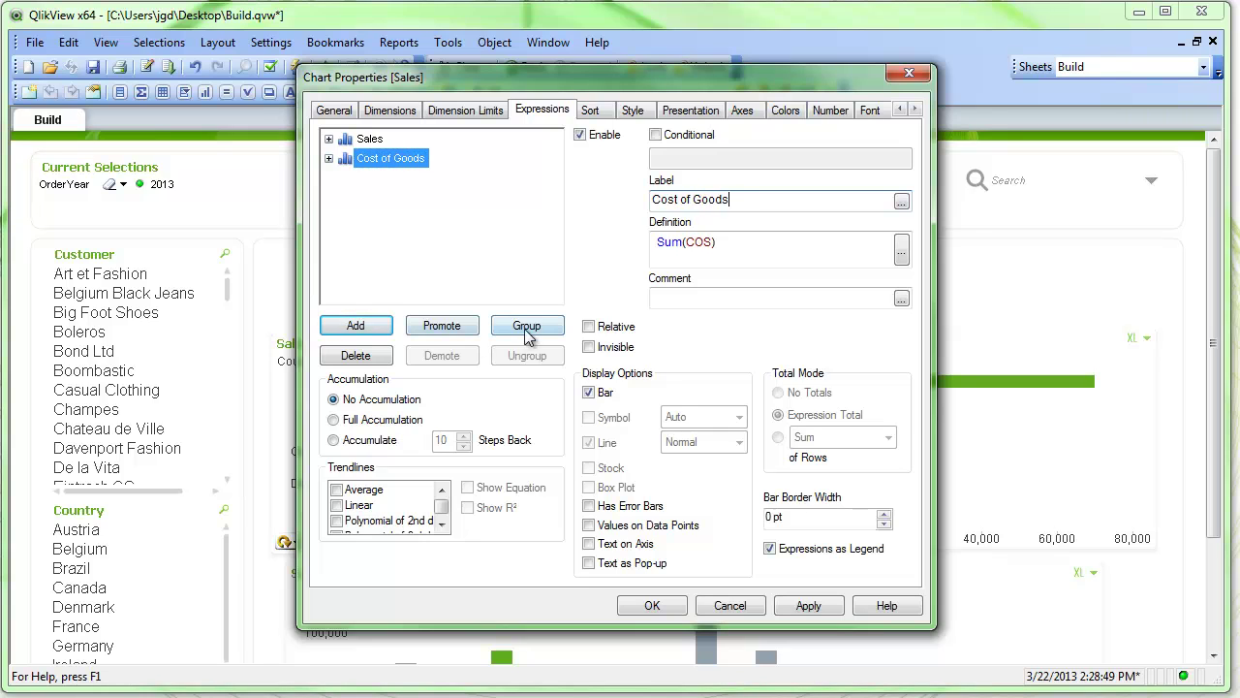
click(528, 334)
click(652, 604)
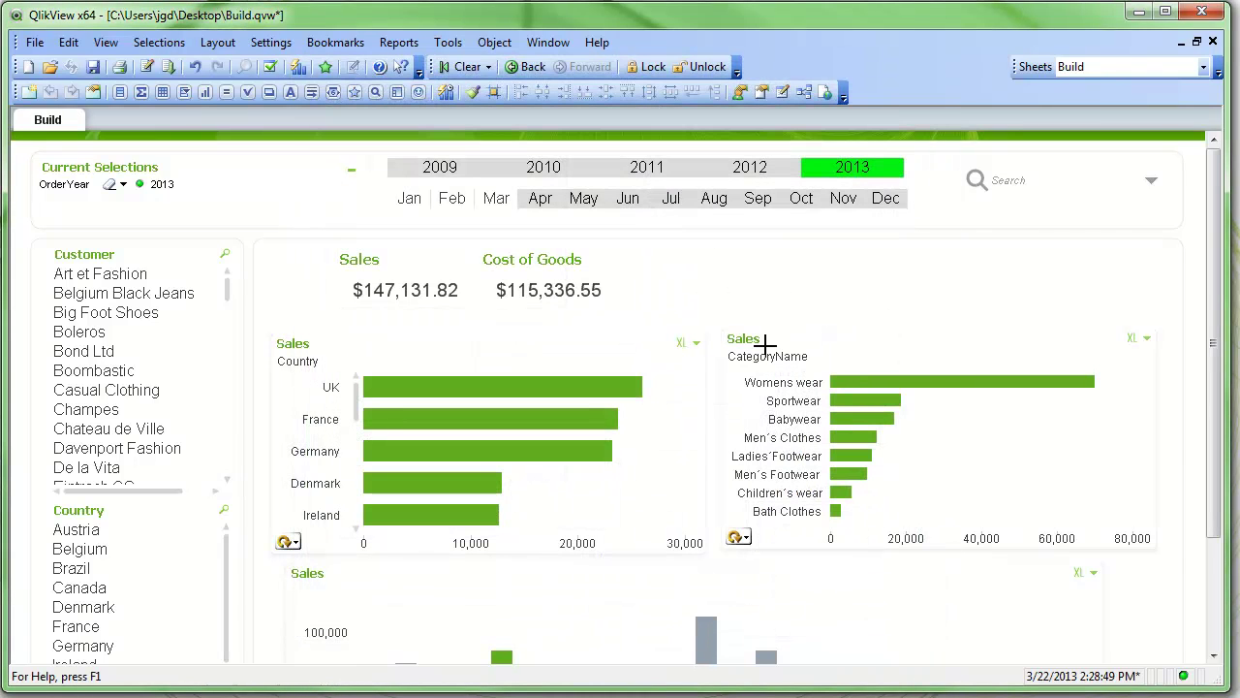
Step: Switch the CategoryName chart to Cost of Goods, and cycle the Country chart to Cost of Goods and back to Sales
click(738, 536)
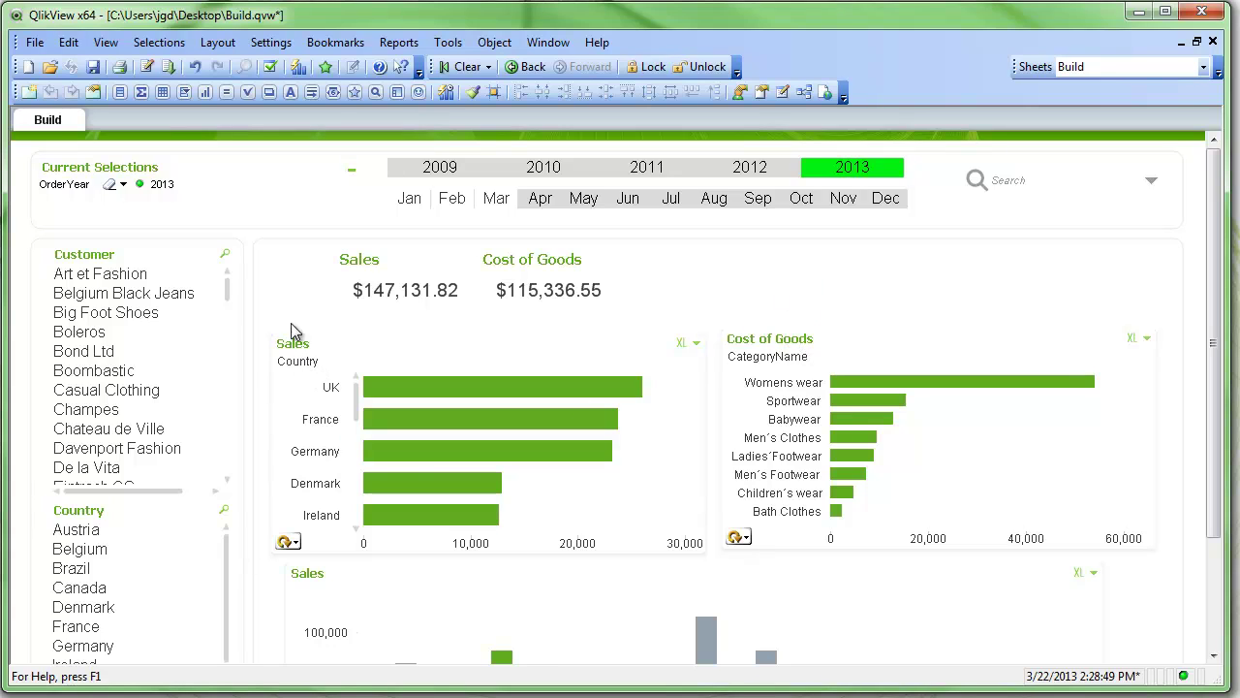
click(284, 543)
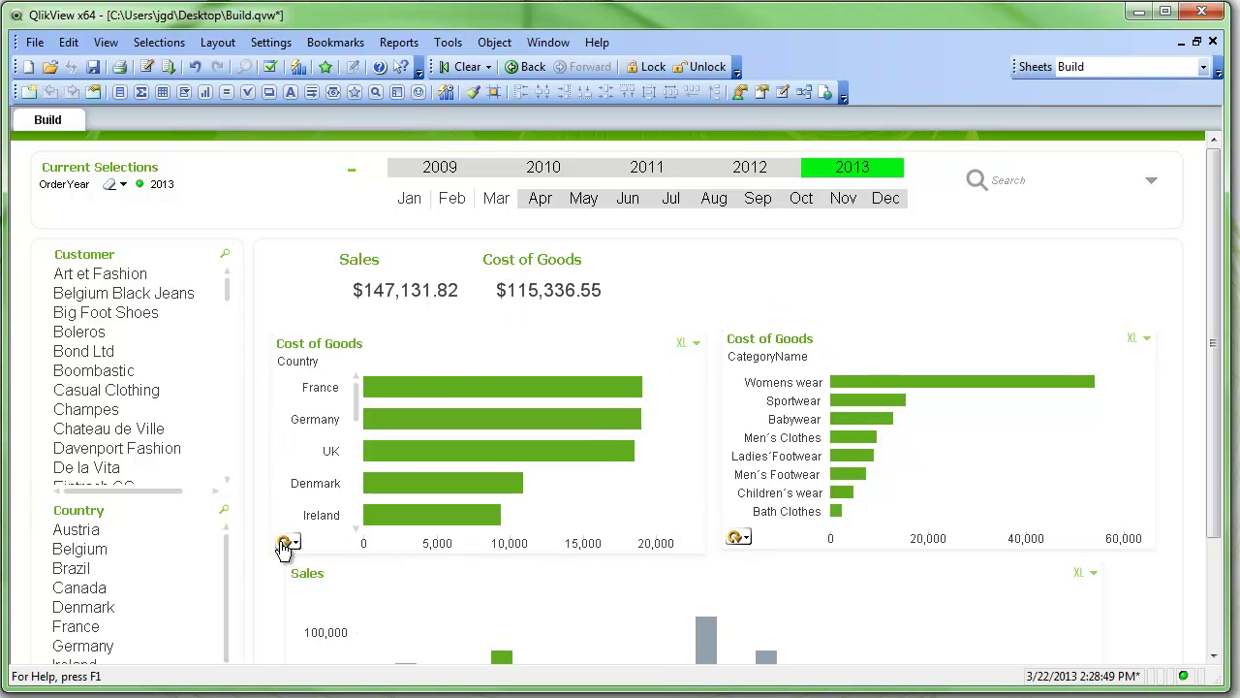
click(287, 543)
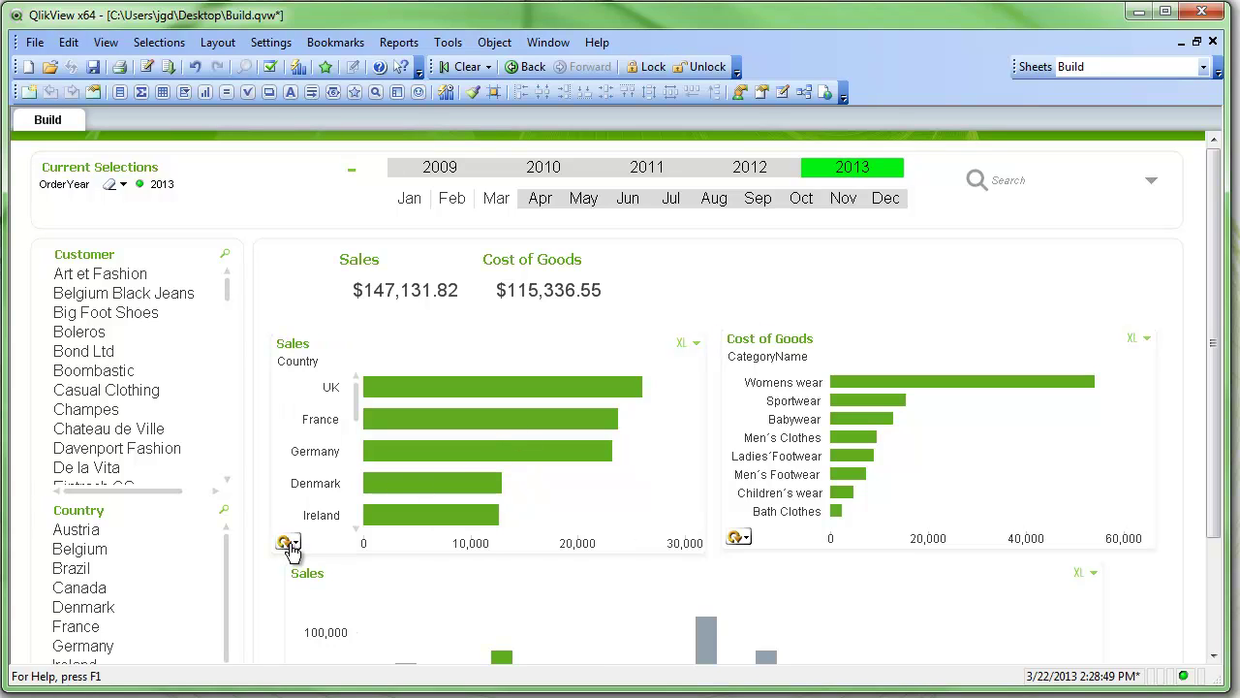
right_click(351, 362)
click(429, 363)
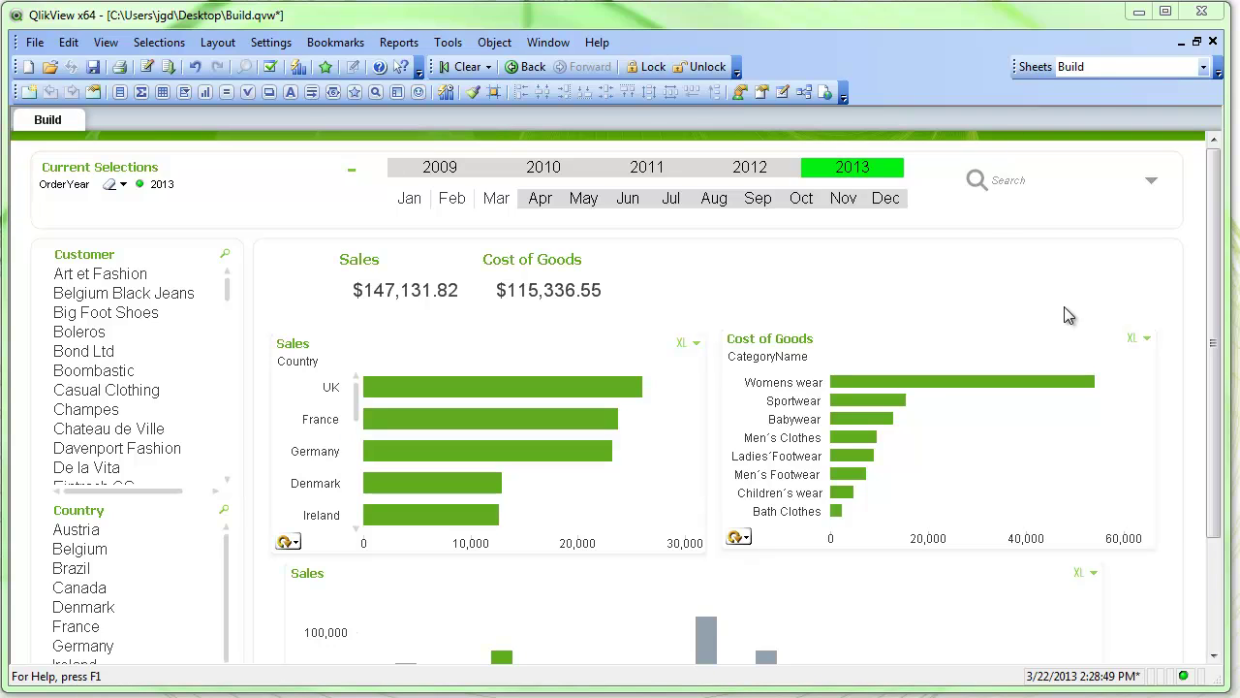
Step: Undo the expression changes in the Country and CategoryName charts until both have only their original Sales expression
key(ctrl+z)
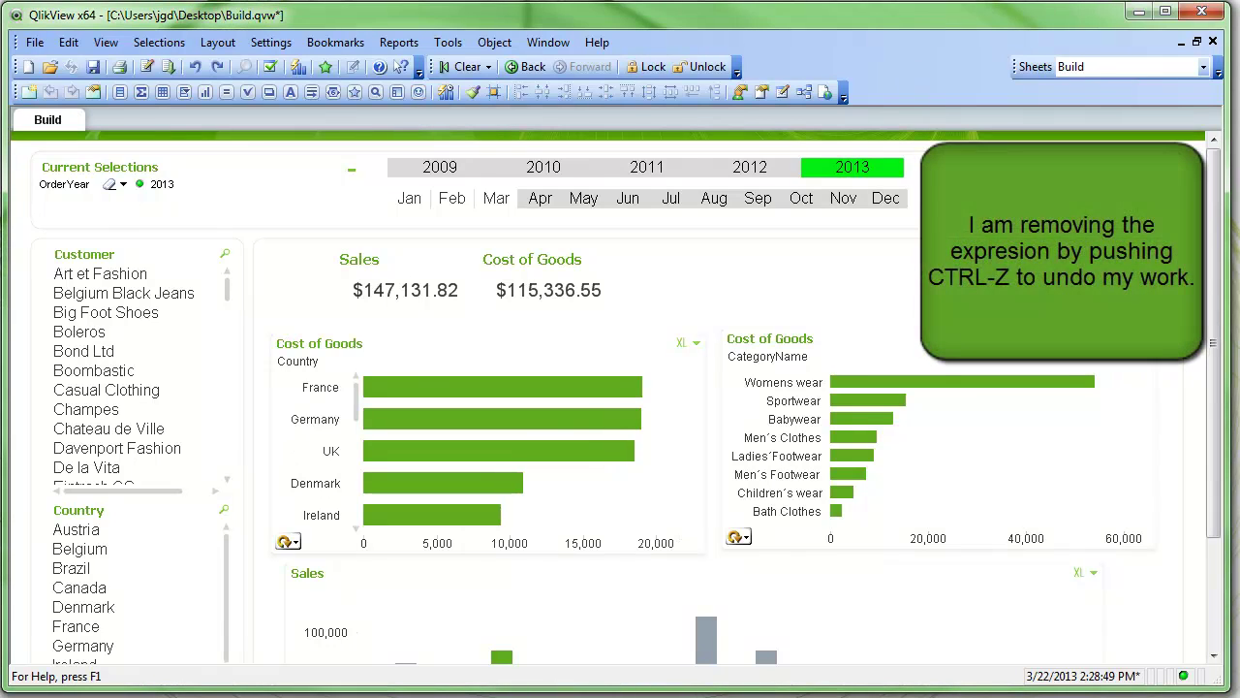
key(ctrl+z)
key(ctrl+z)
key(ctrl+z)
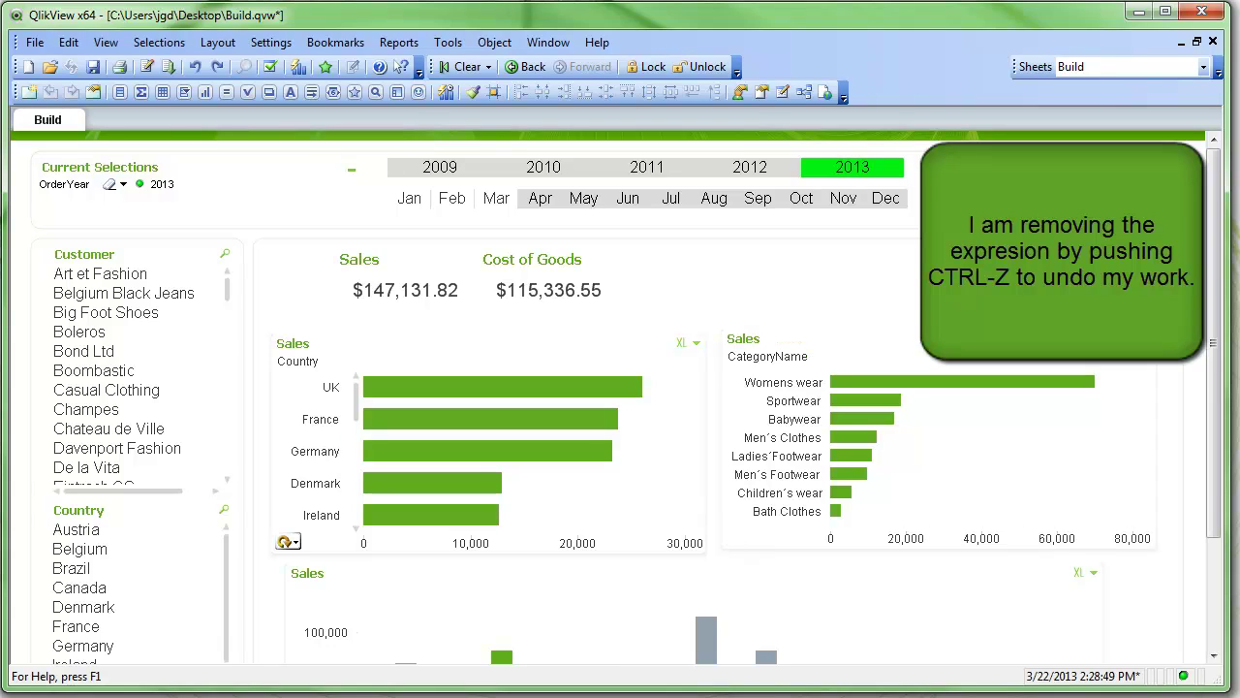
key(ctrl+z)
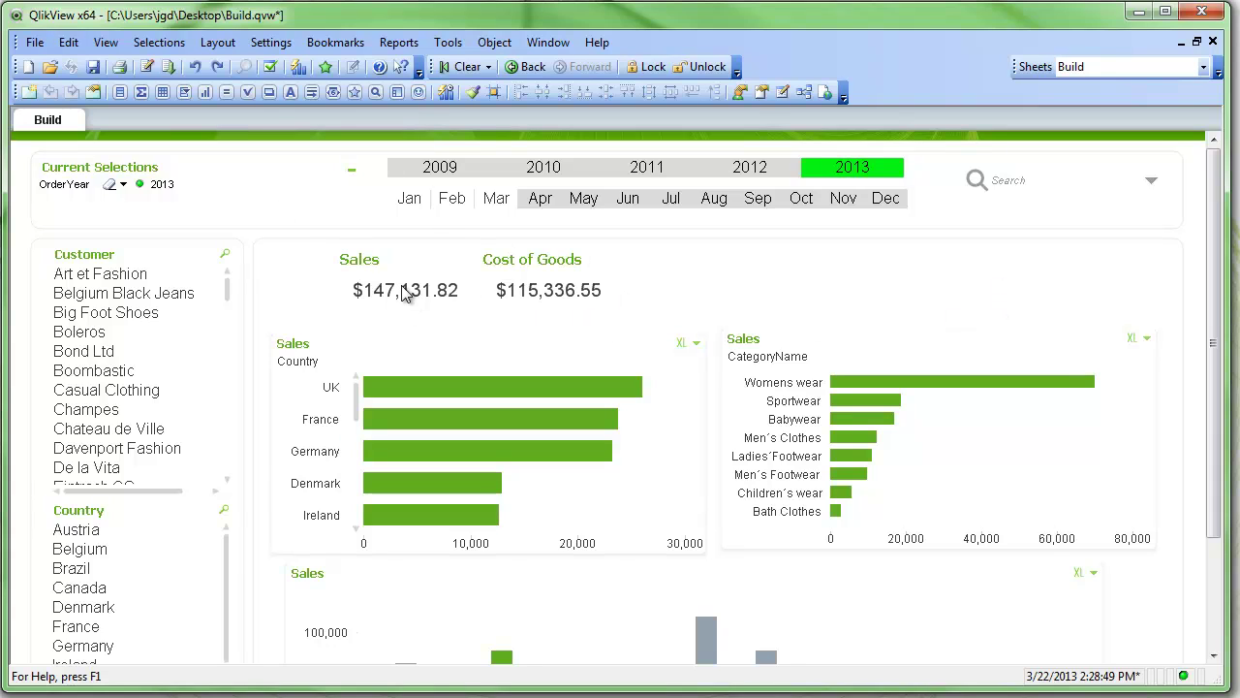
Step: Open the load script and locate the Sales and COS fields in the Order Details load statement
click(145, 68)
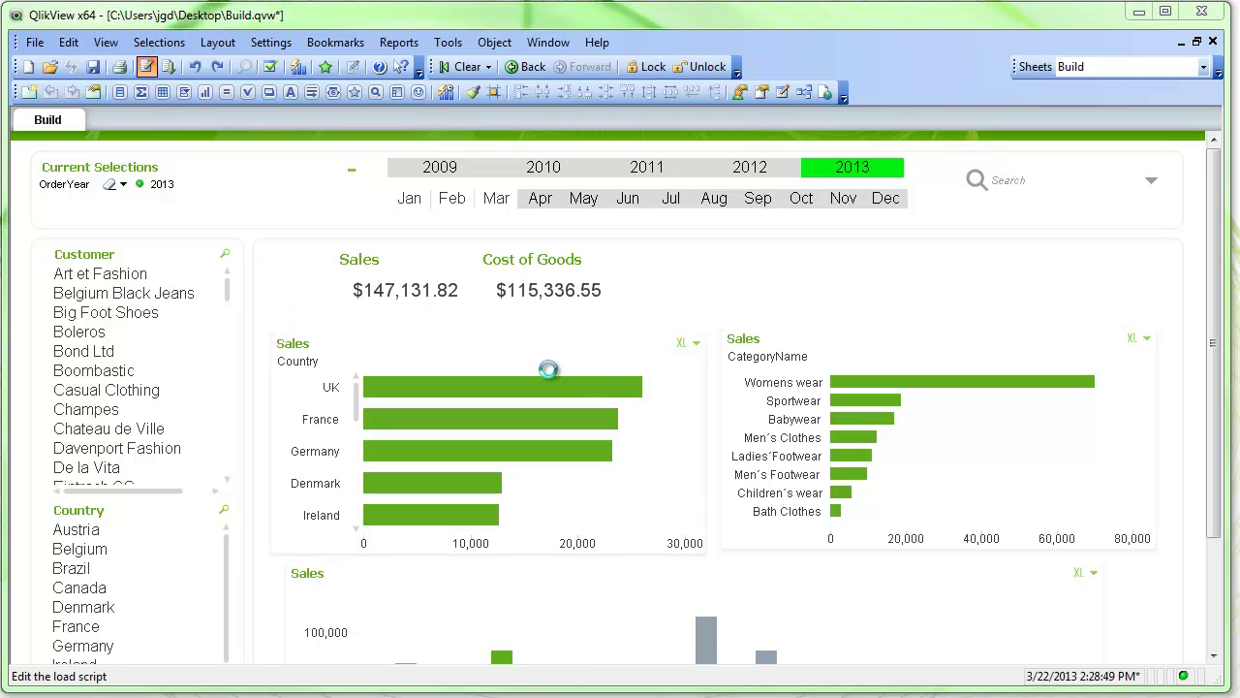
scroll(498, 540, down, 6)
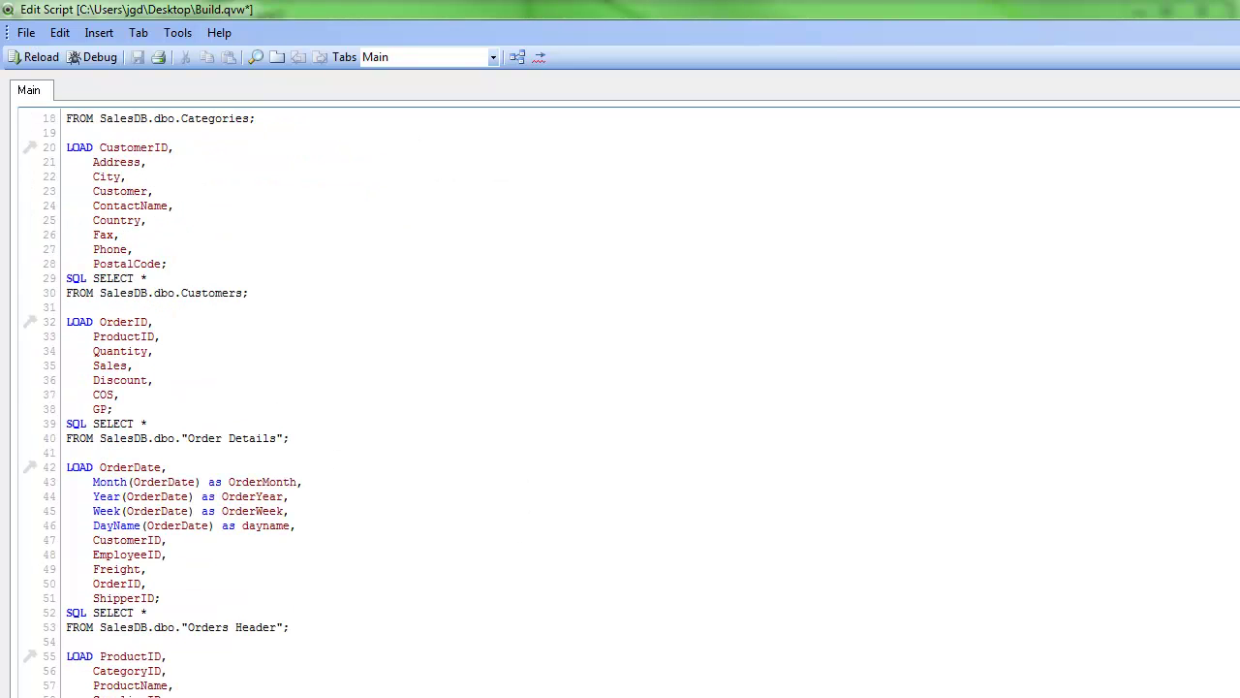
scroll(620, 402, down, 1)
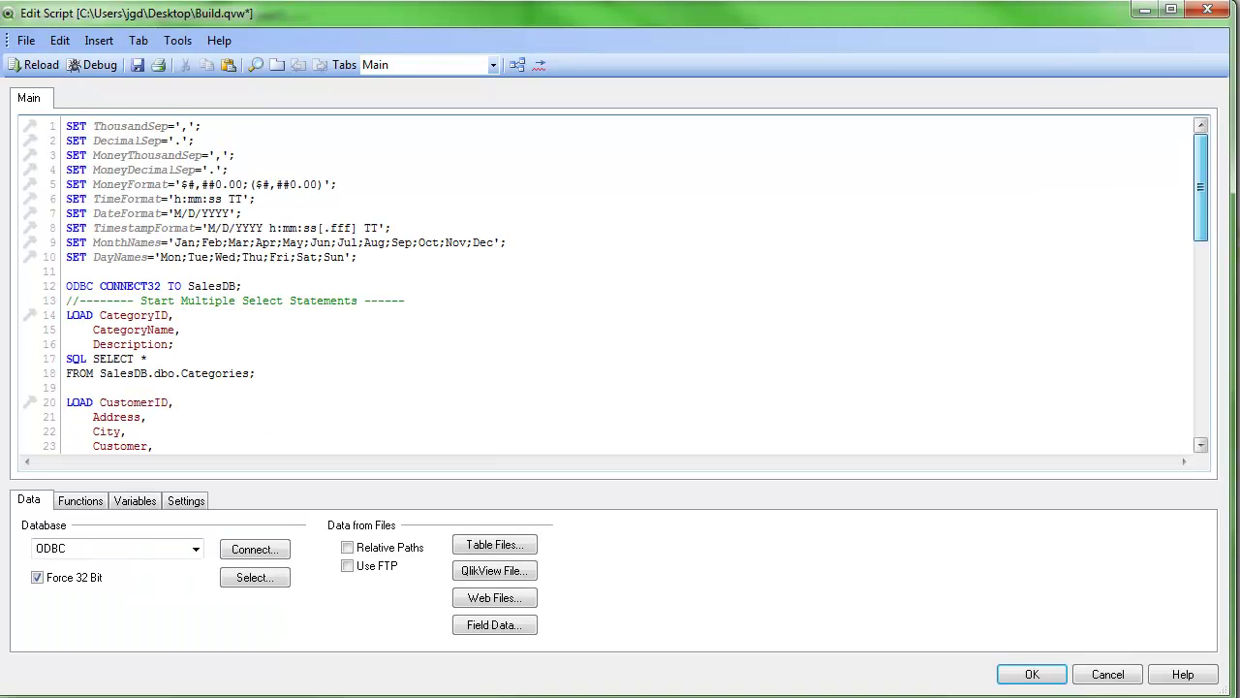
scroll(620, 388, down, 5)
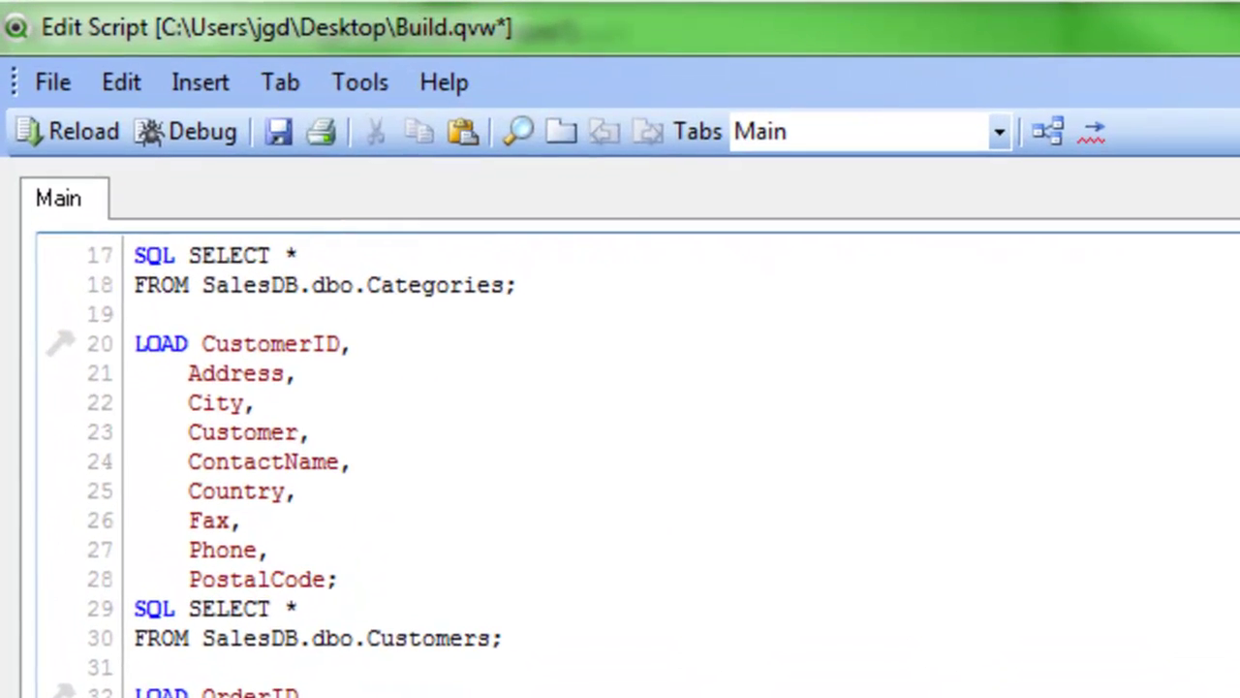
scroll(620, 465, down, 4)
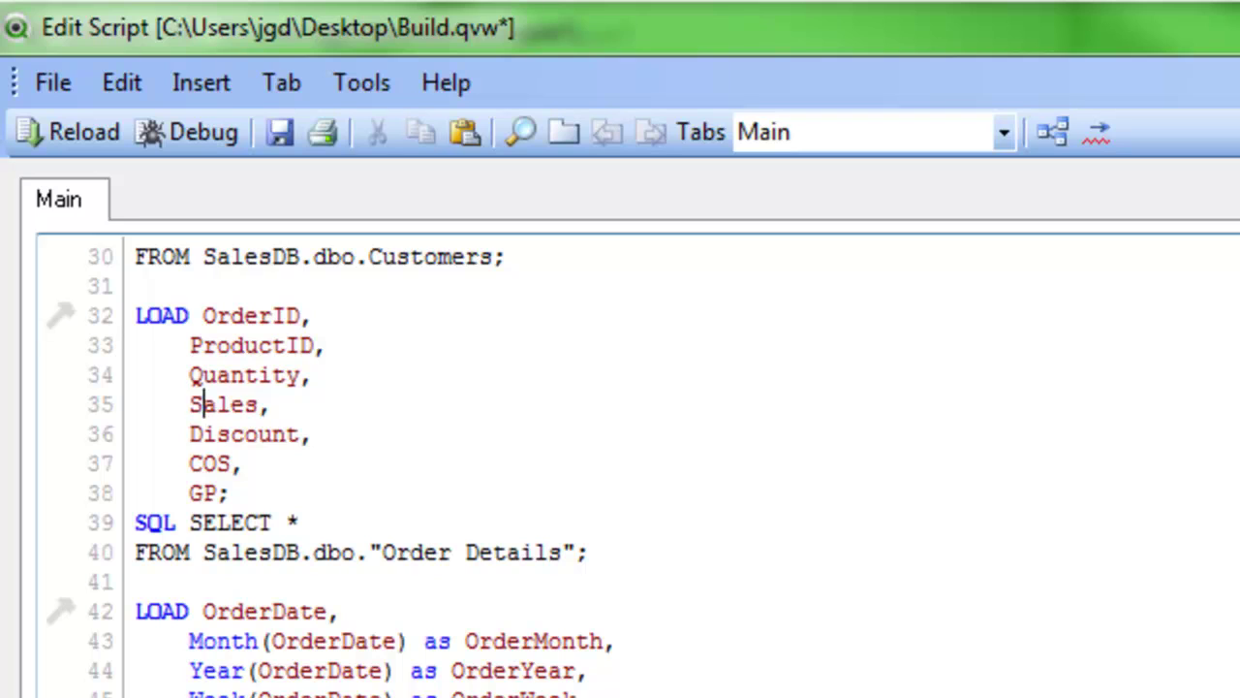
double_click(205, 404)
double_click(229, 463)
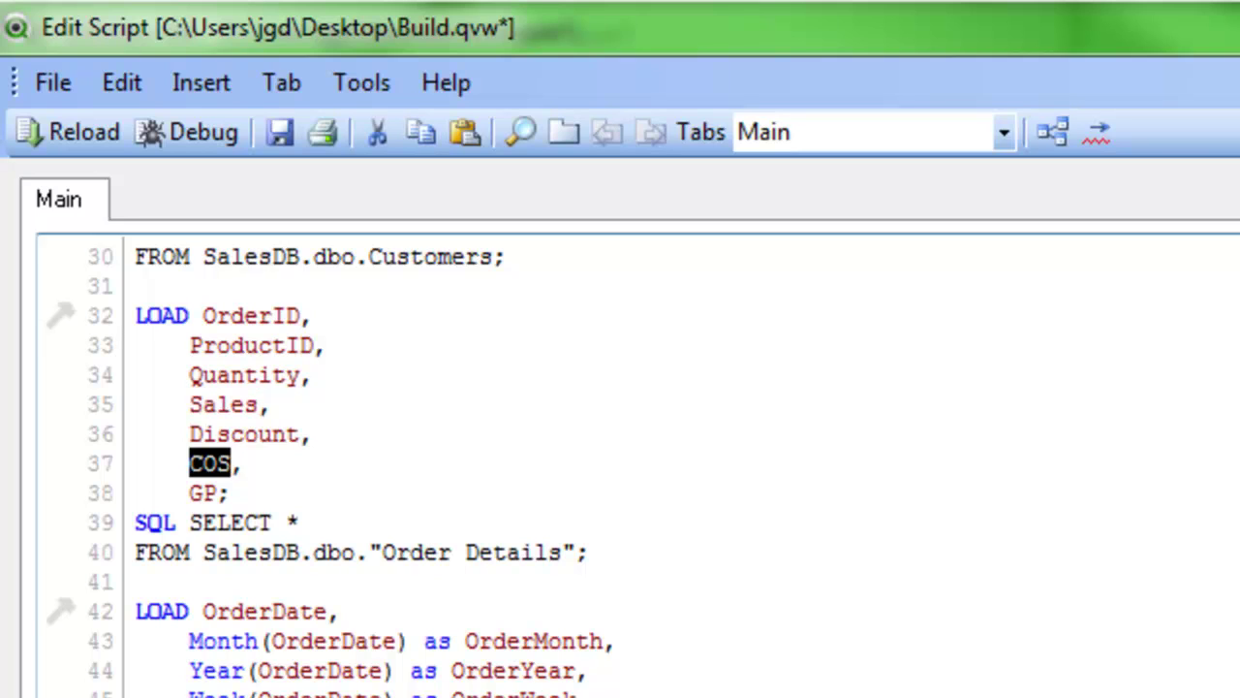
Step: Locate the Discount, Quantity and GP fields in the Order Details load statement
double_click(229, 434)
click(245, 375)
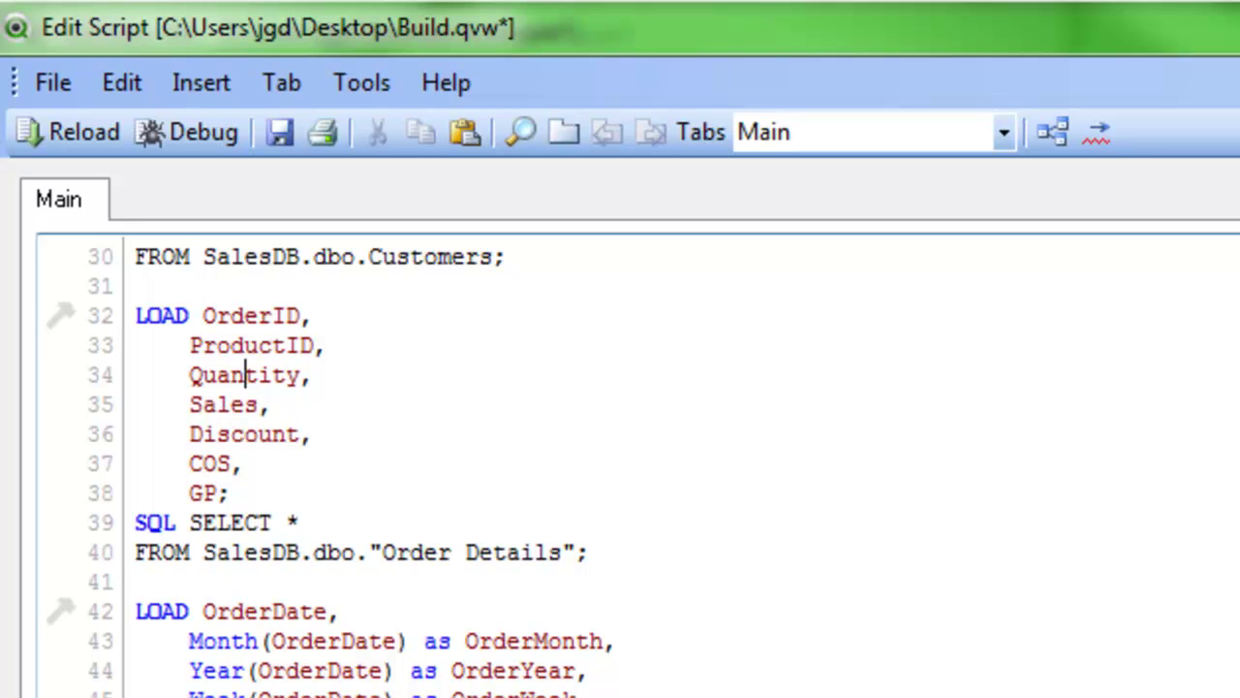
click(191, 494)
double_click(200, 492)
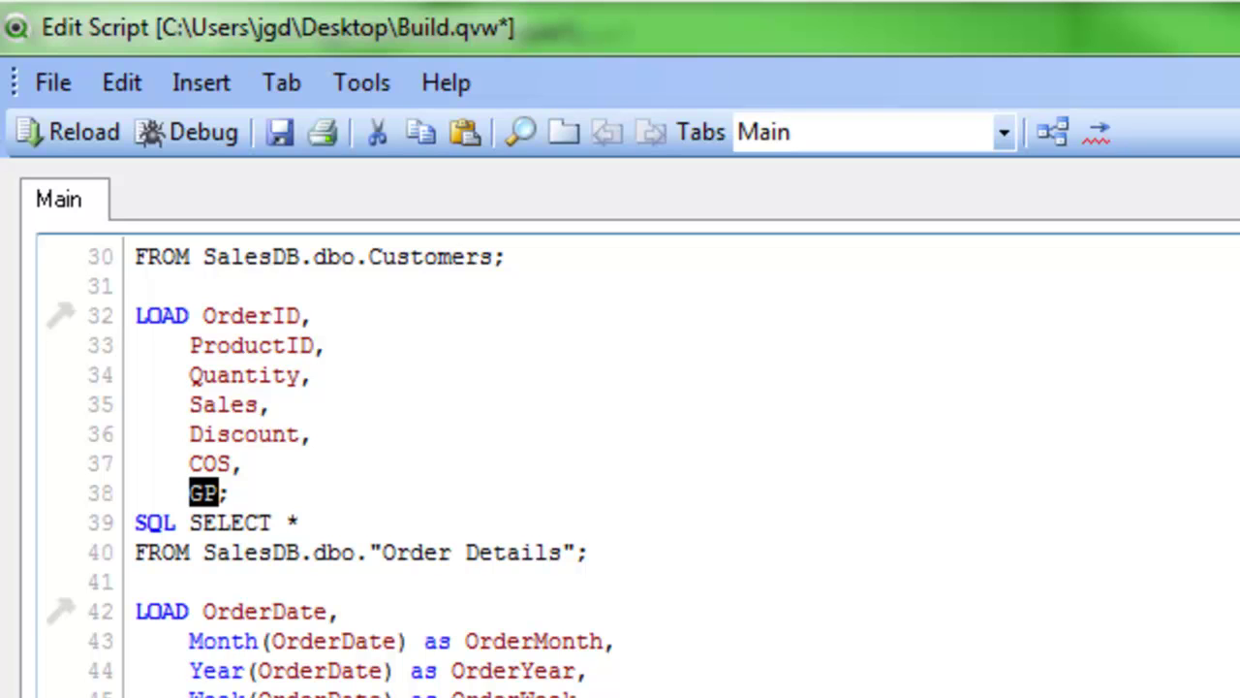
Step: Add a commented inline table at the script's end pairing %pickmetric labels with %metric fields Quantity, Sales, Discount, COS and GP, with an indented header row
scroll(620, 407, down, 4)
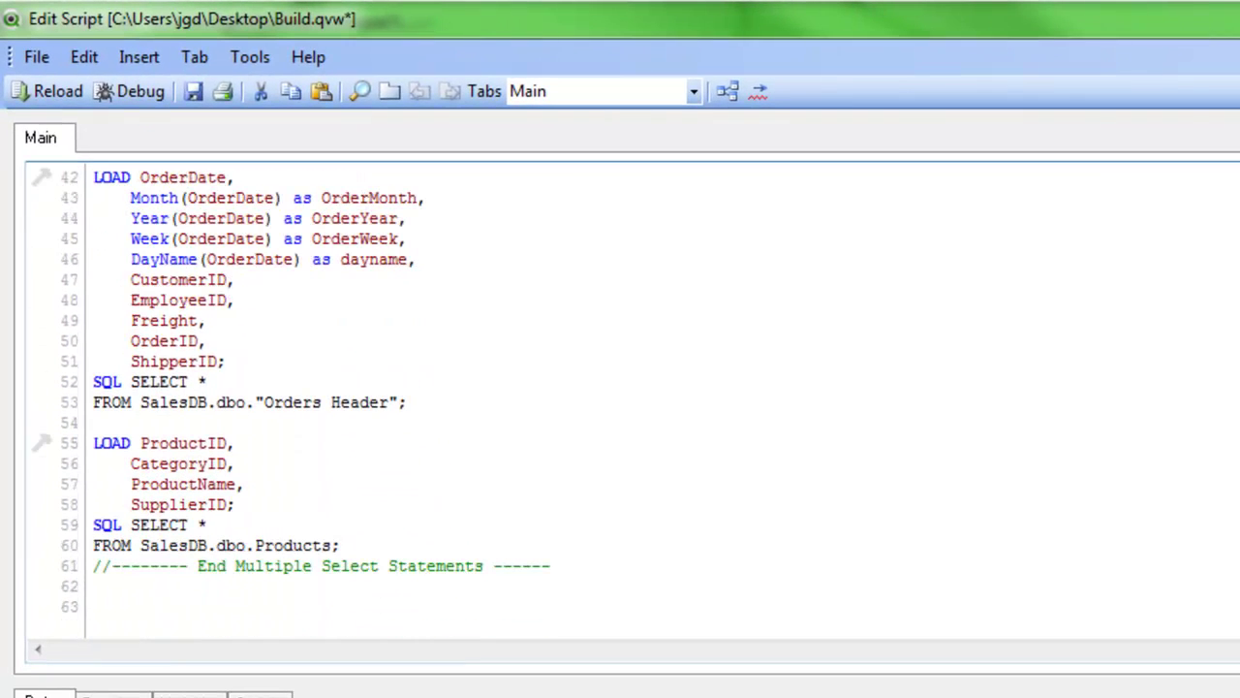
click(94, 607)
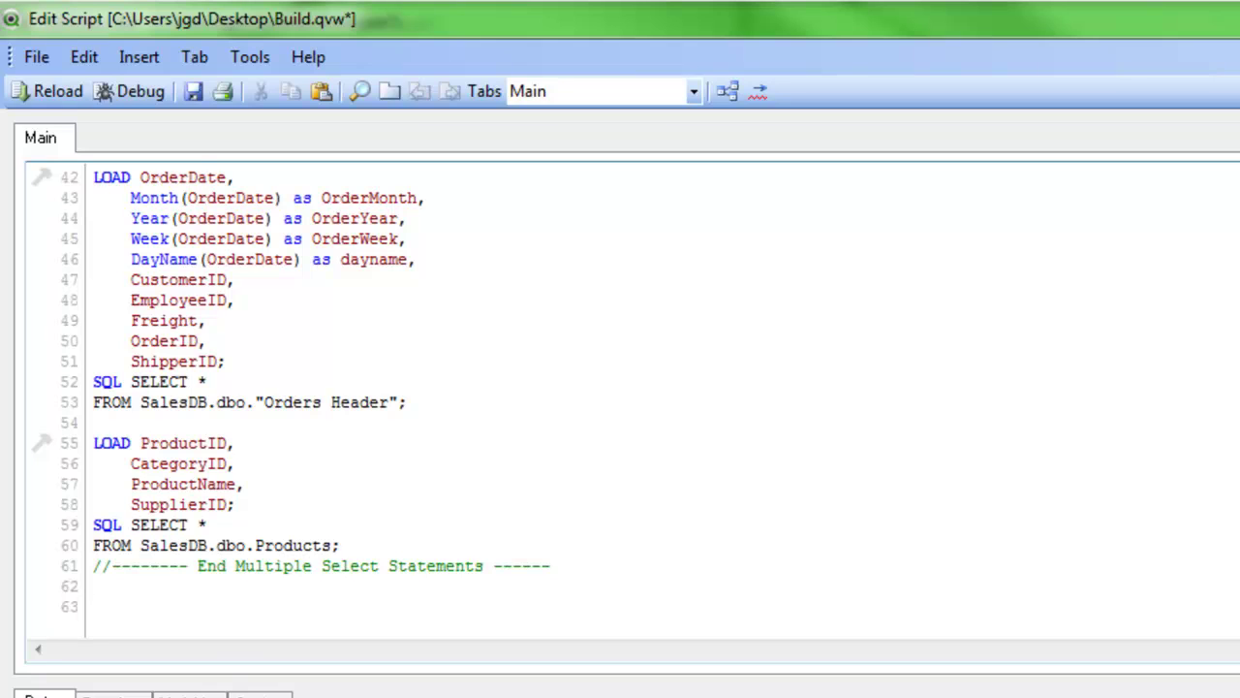
text(//This table was added to allow for picking metrics LOAD * Inline [ %pickmetric, %metric     Quantity Shipped,     Quantity,     Sales Shipped, Sales     Discounts Applied, Discount     Cost of Goods, COS     Gross Profit, GP    ];)
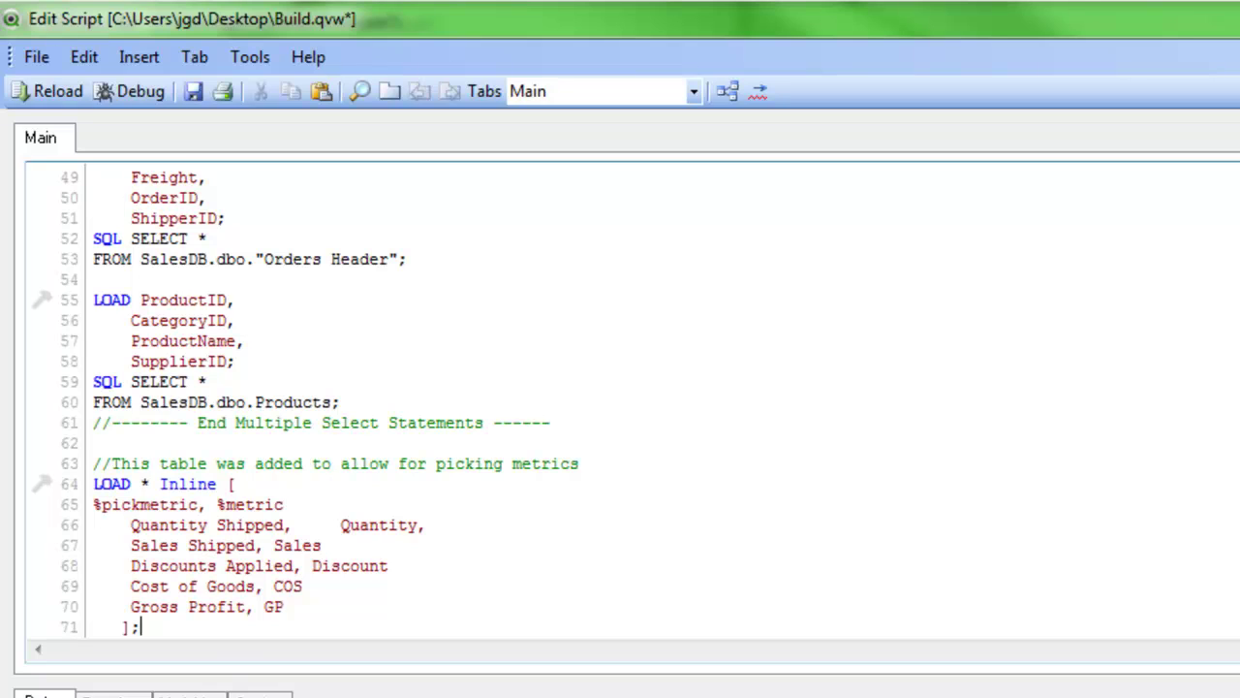
click(94, 504)
key(Tab)
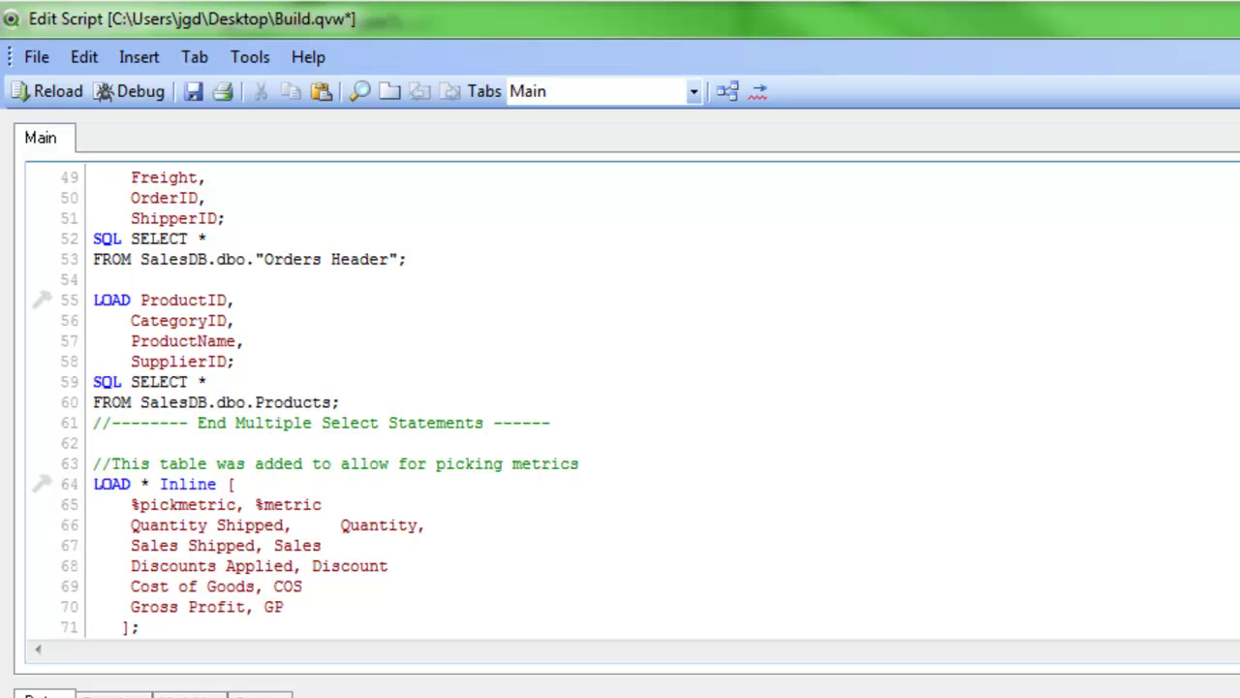
Step: Remove the trailing comma after Quantity in the inline table and check the Sales Shipped row
drag(340, 525, 417, 525)
click(424, 525)
key(BackSpace)
drag(140, 546, 247, 546)
double_click(296, 545)
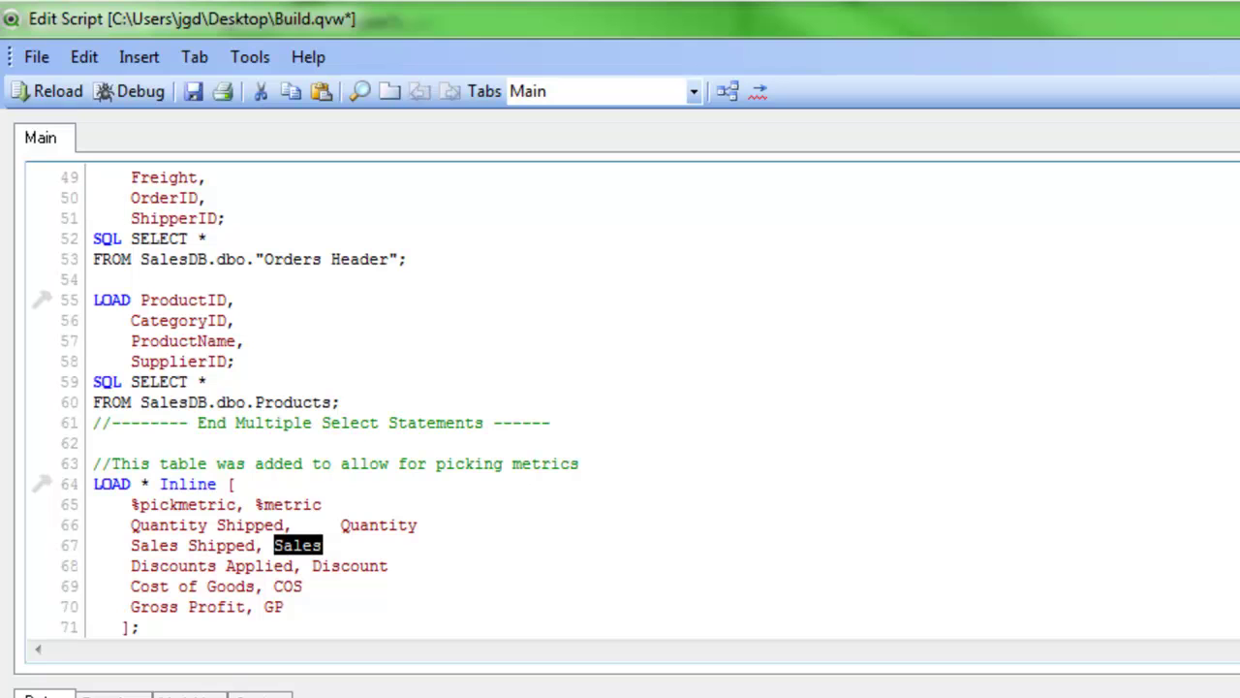
Step: Add the statement Set hidprefix = '%' above the ODBC connection line and reload the script
scroll(620, 402, up, 16)
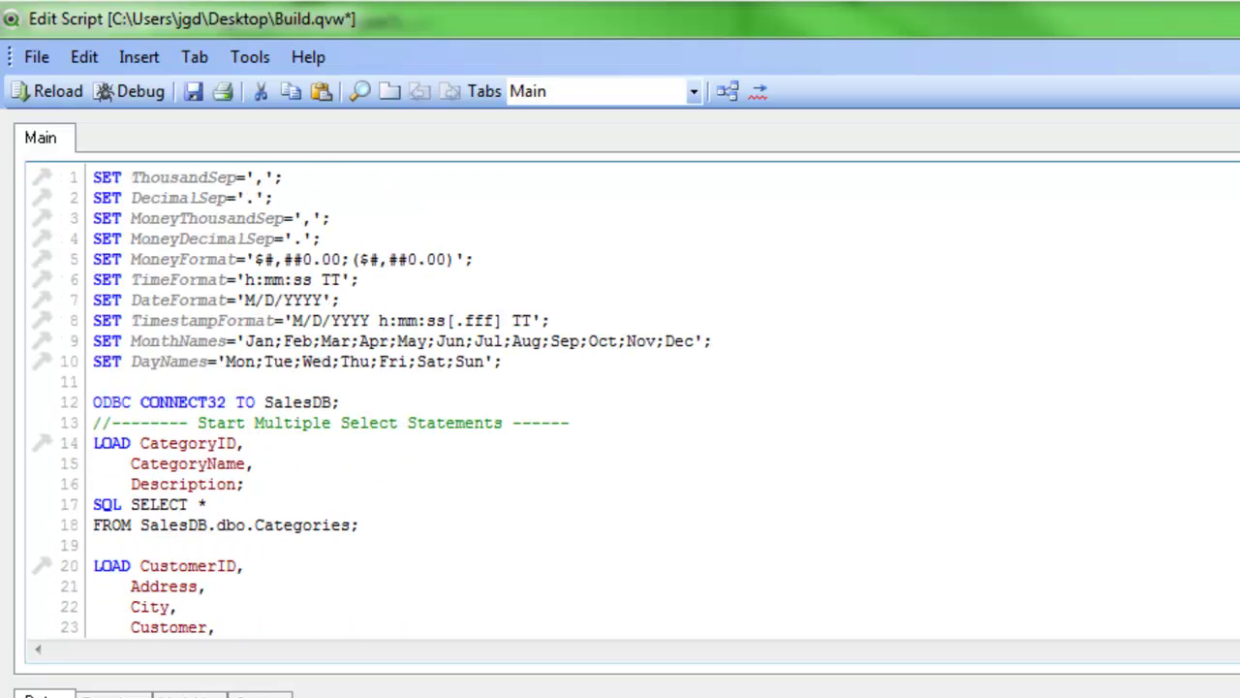
key(Return)
key(Return)
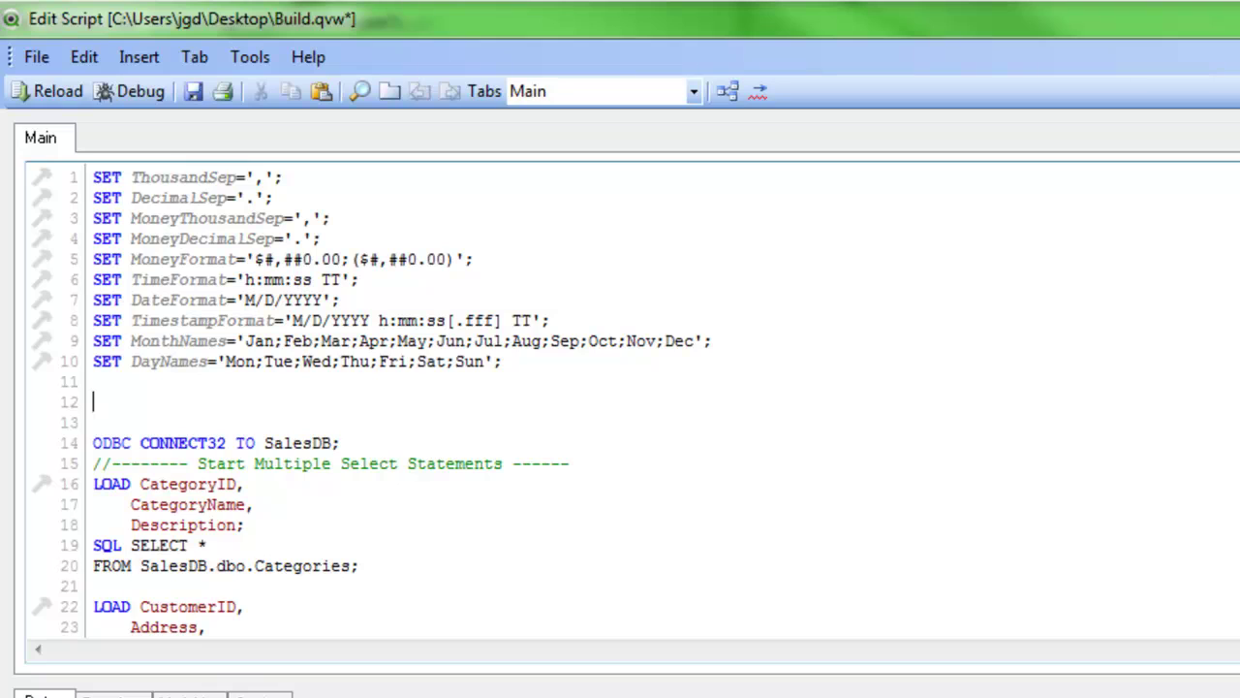
text(Se)
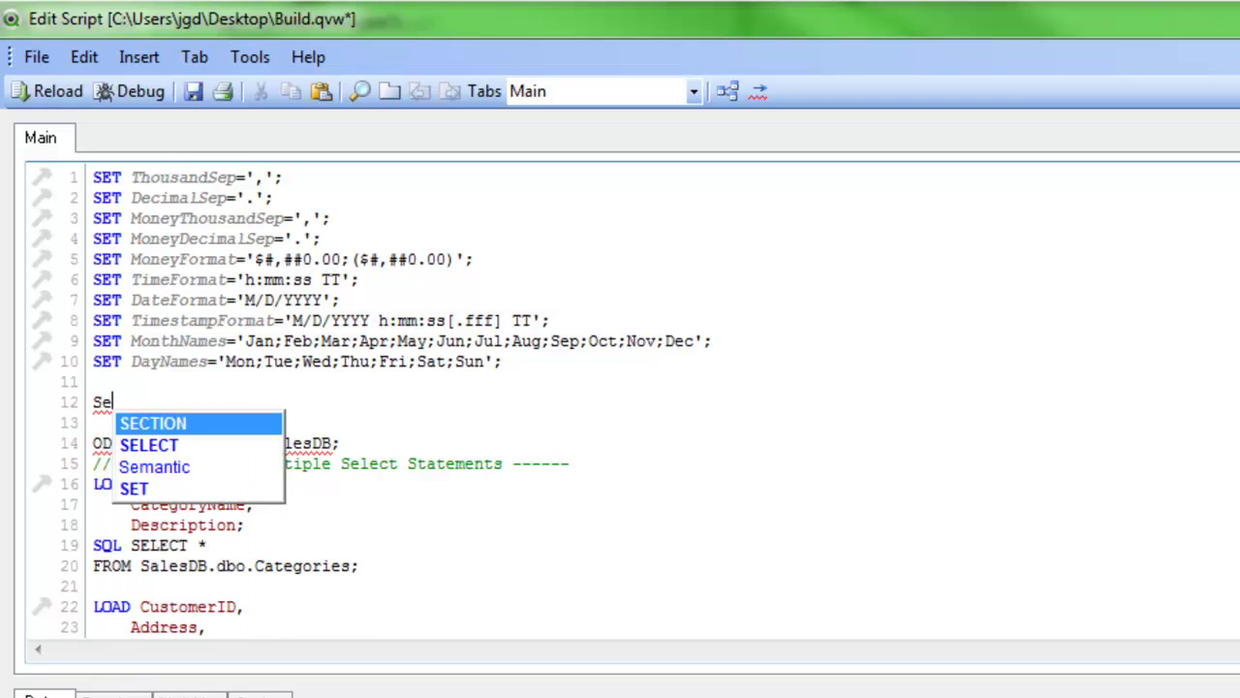
text(t )
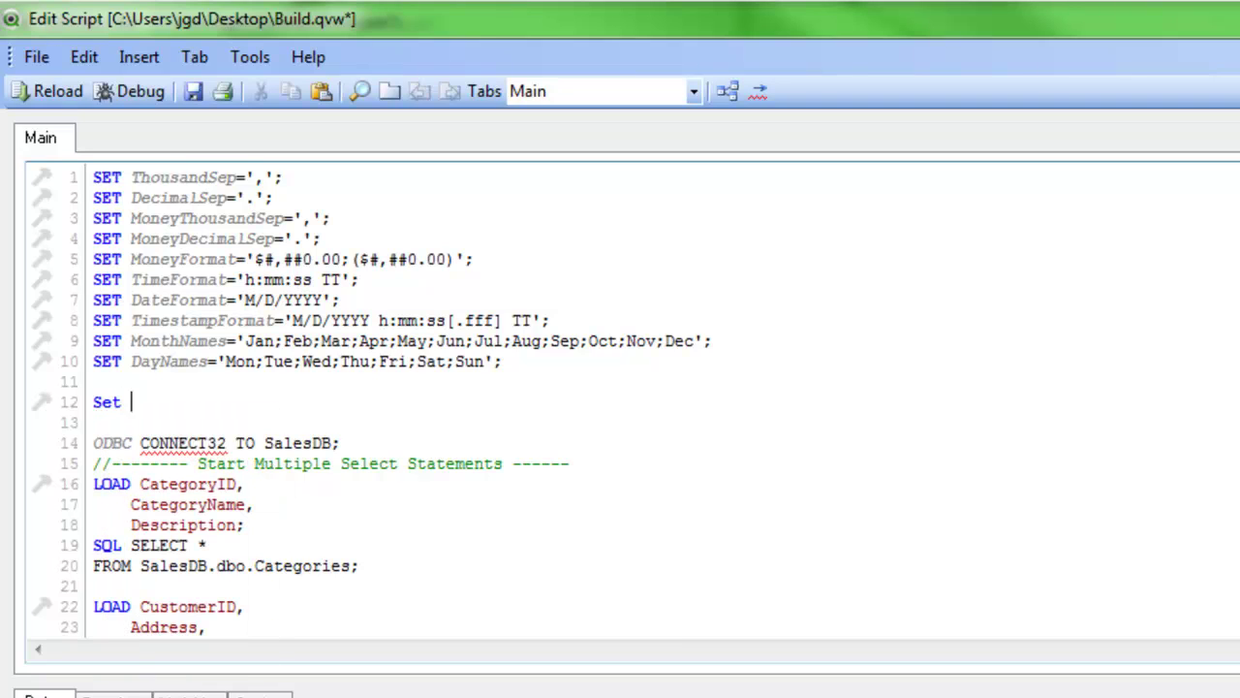
text(hi)
text(deprefix )
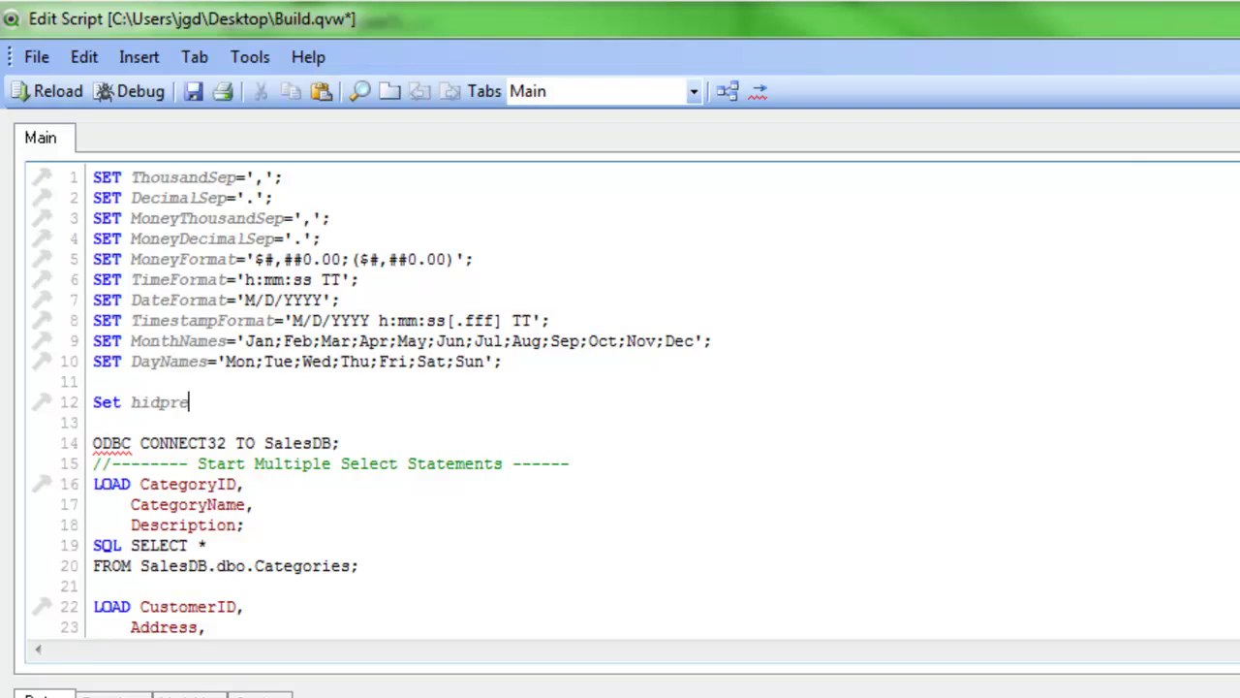
text(= ')
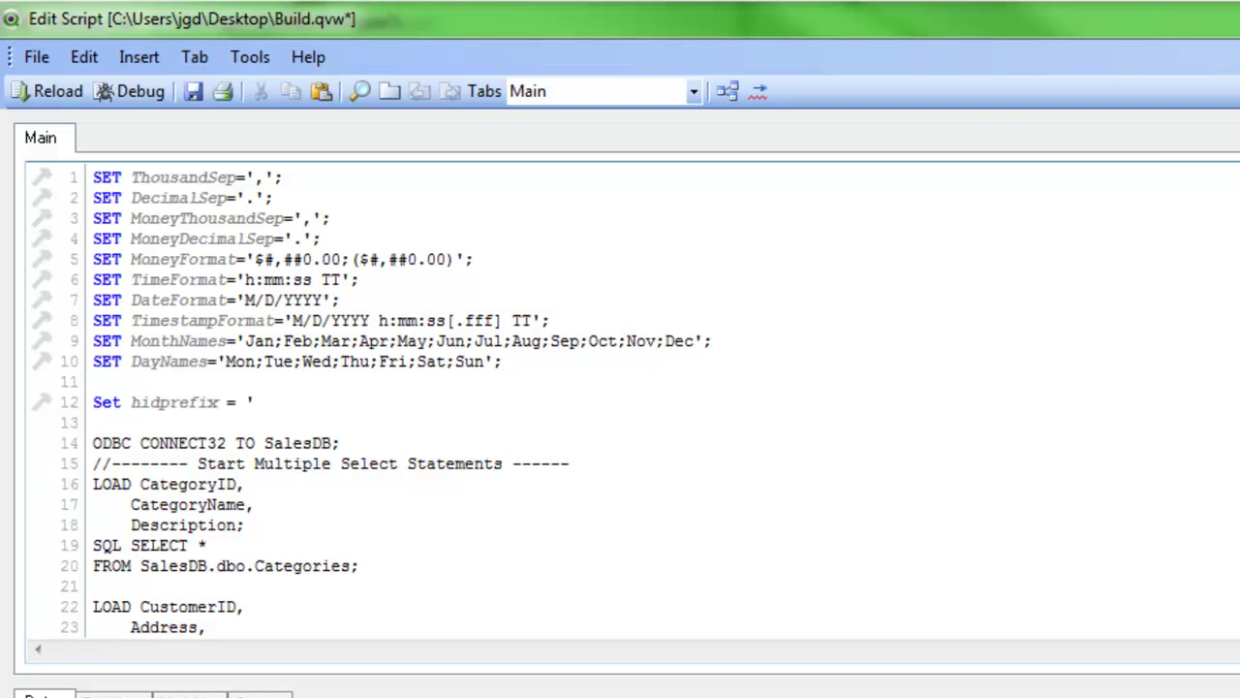
text(%')
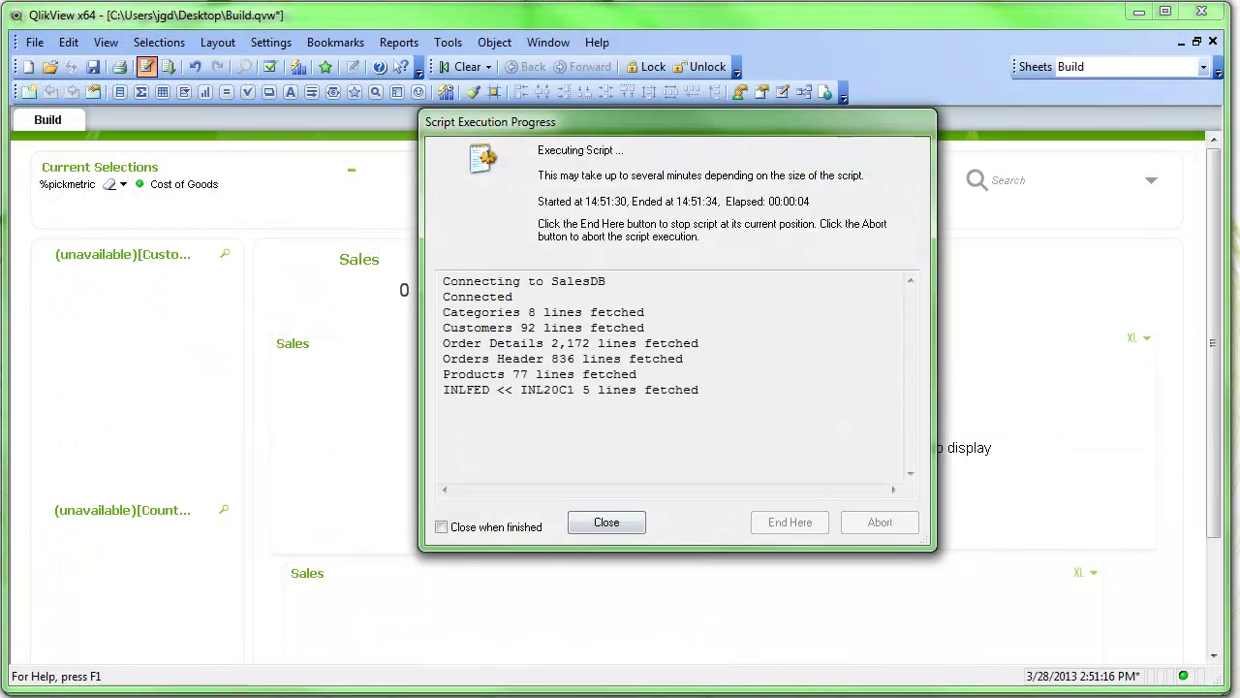
key(Return)
key(Return)
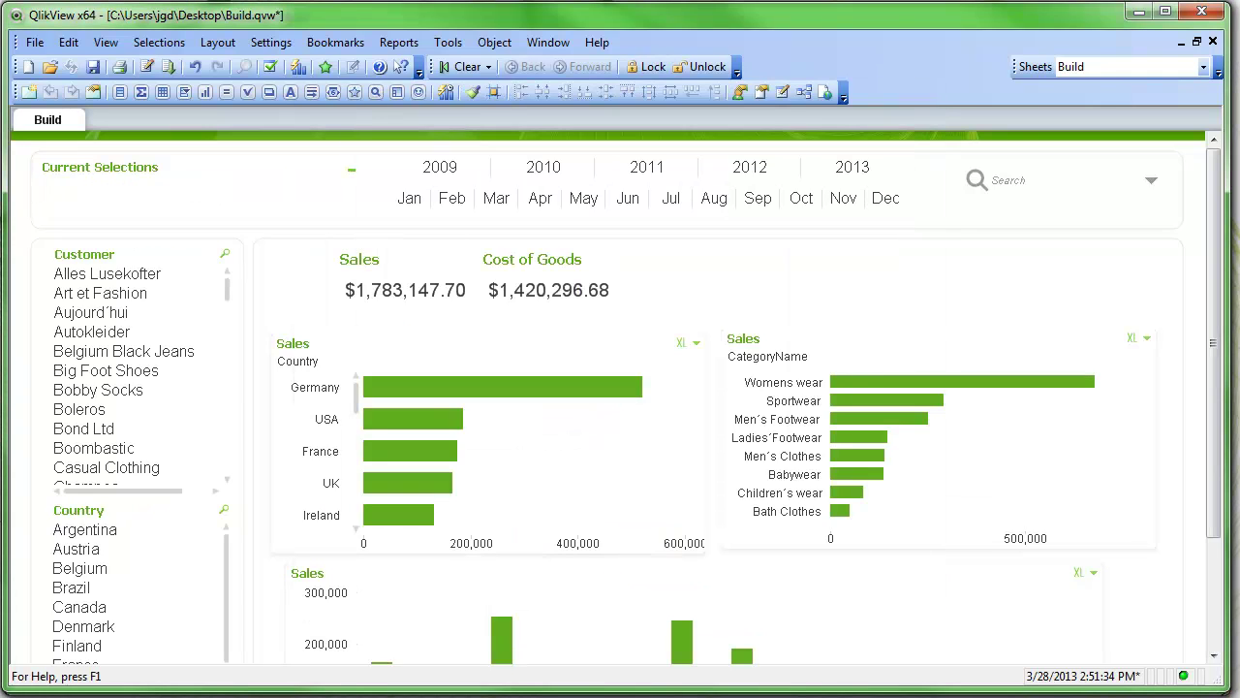
Step: Preview the inline metric table's records in the table viewer and return to the dashboard
click(805, 92)
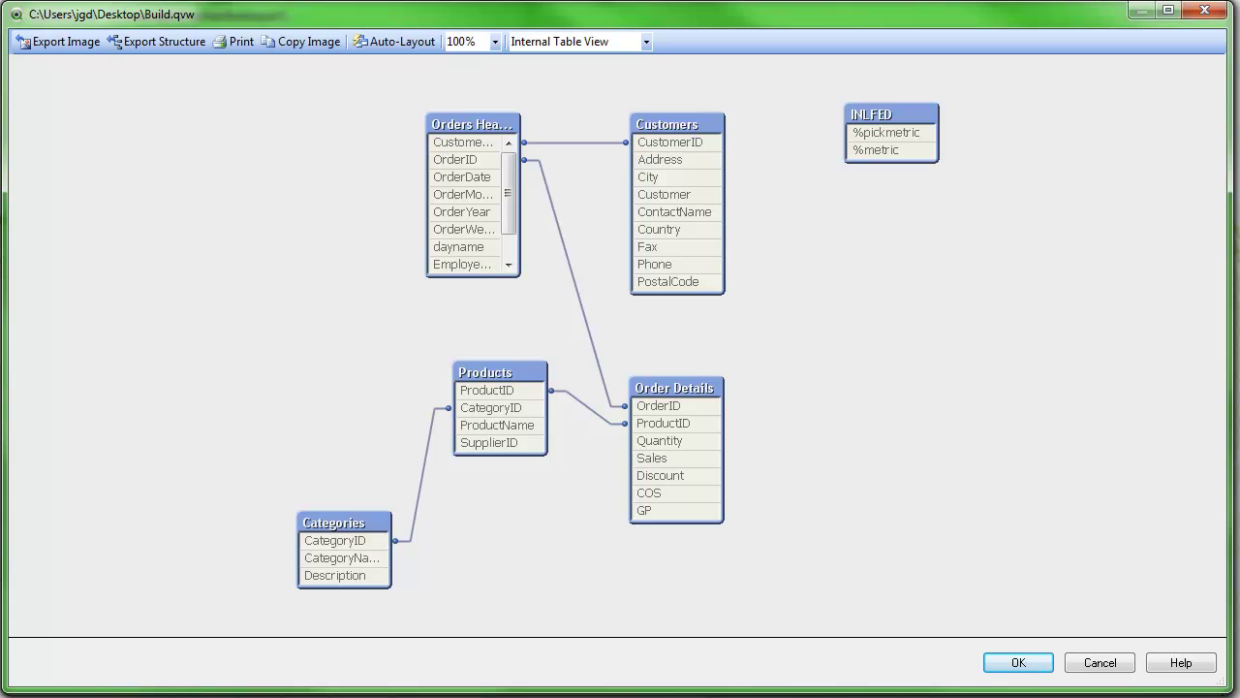
right_click(874, 119)
click(925, 132)
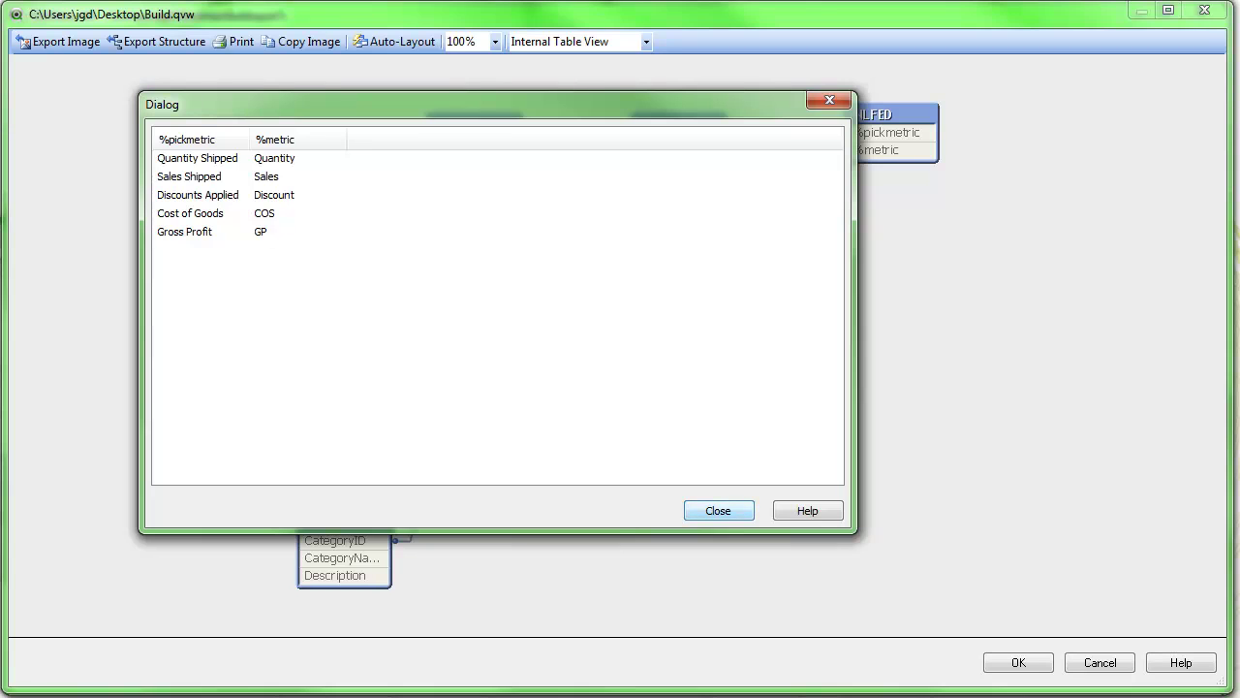
click(718, 511)
click(1018, 662)
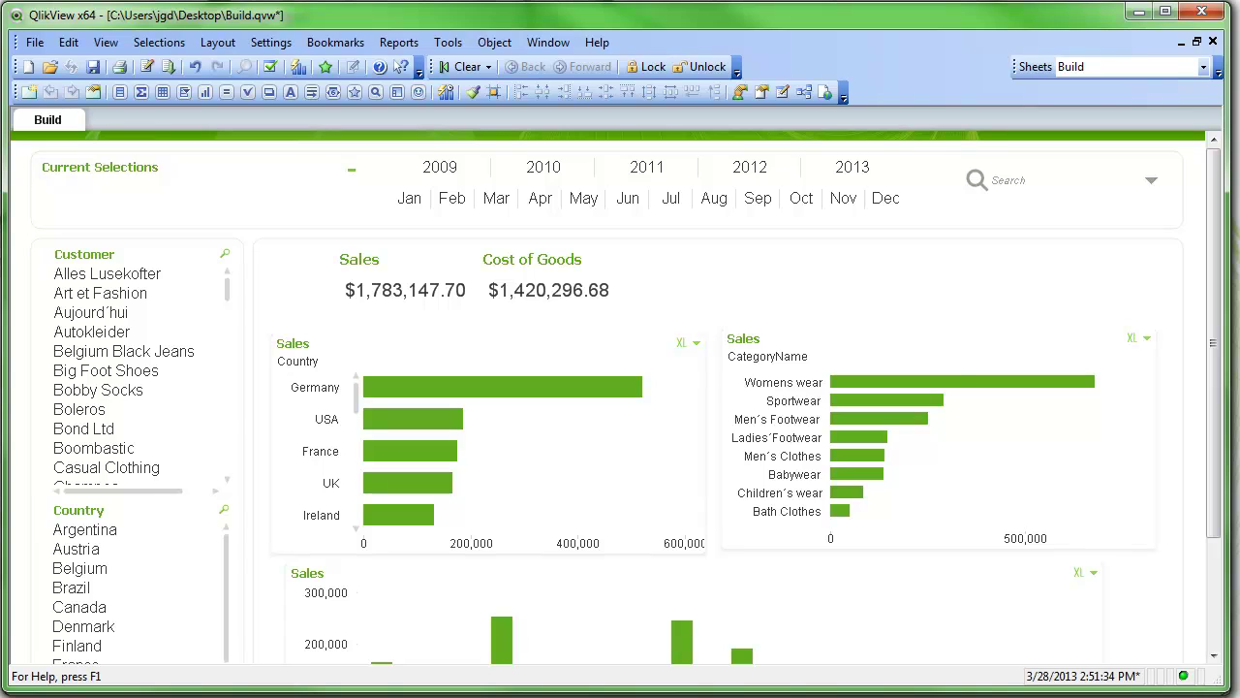
Step: Add the %pickmetric field to the Build sheet as a list box
right_click(766, 257)
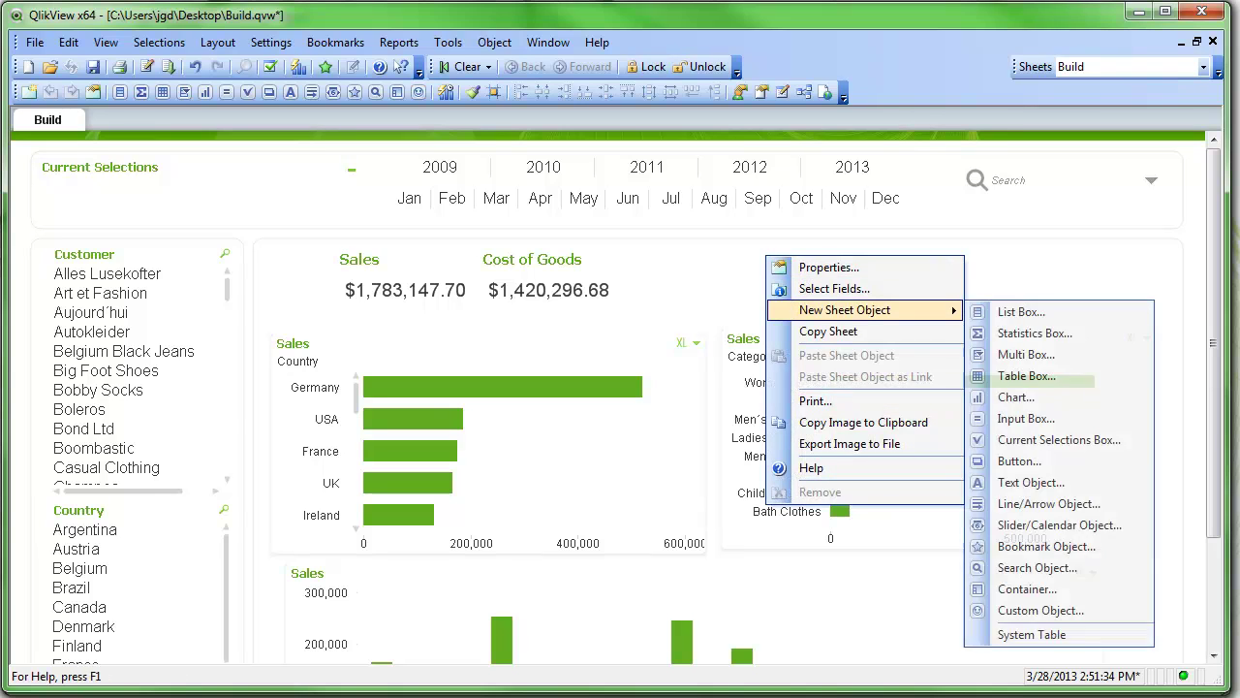
click(834, 288)
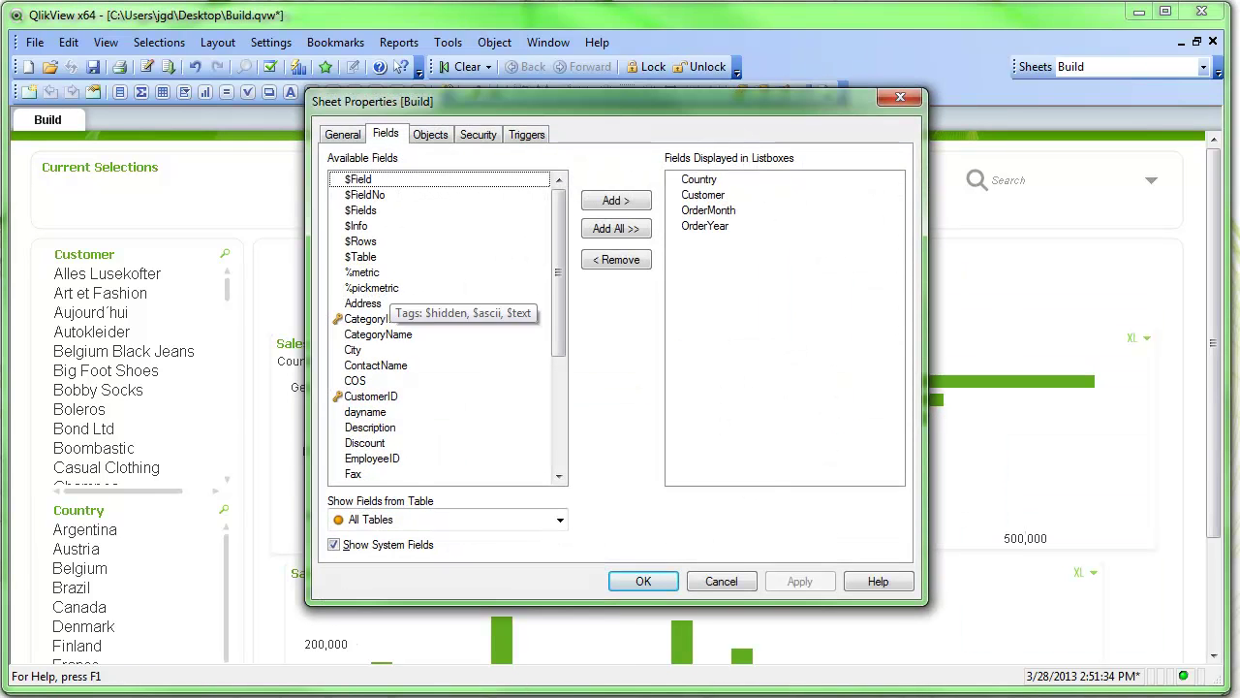
double_click(372, 288)
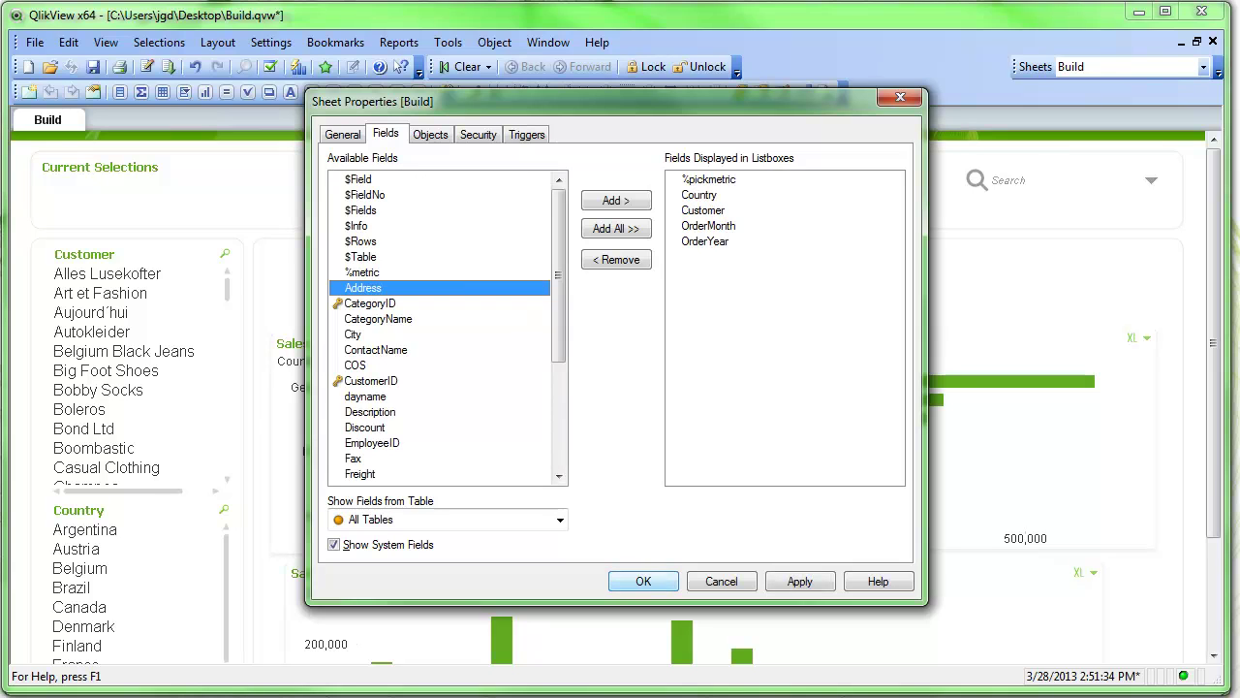
click(643, 580)
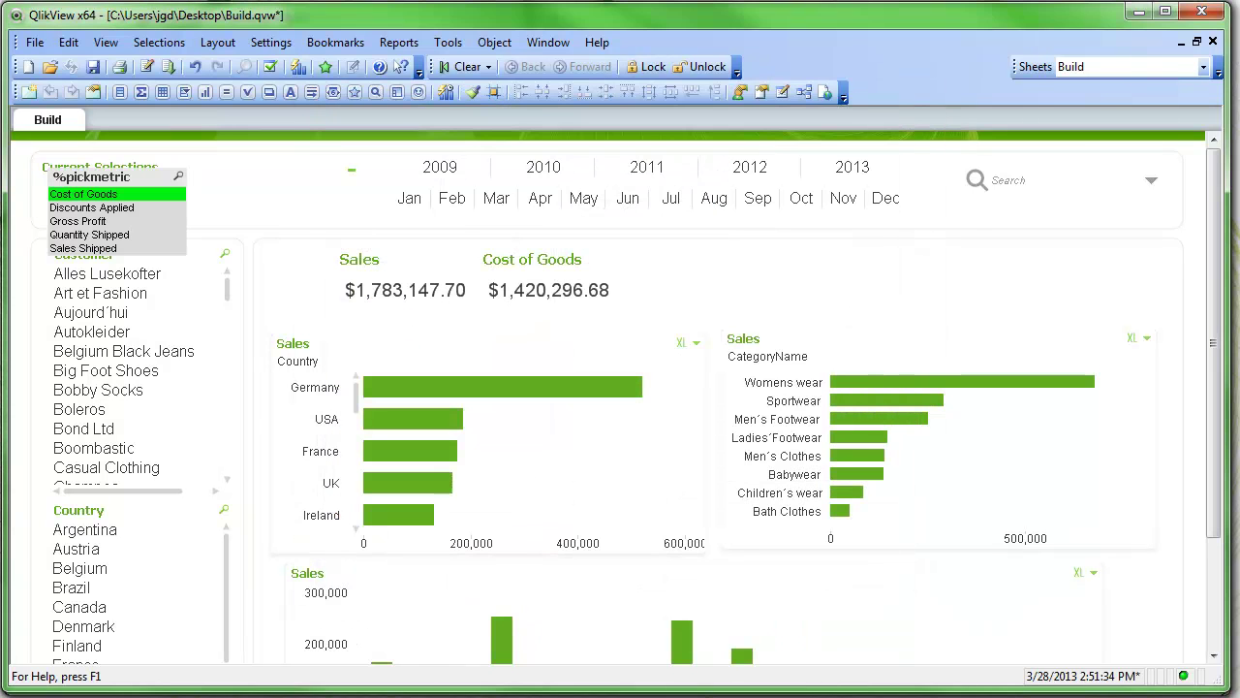
Step: Move the %pickmetric list box above the CategoryName chart and select Quantity Shipped in it
drag(107, 177, 992, 257)
click(981, 287)
click(981, 314)
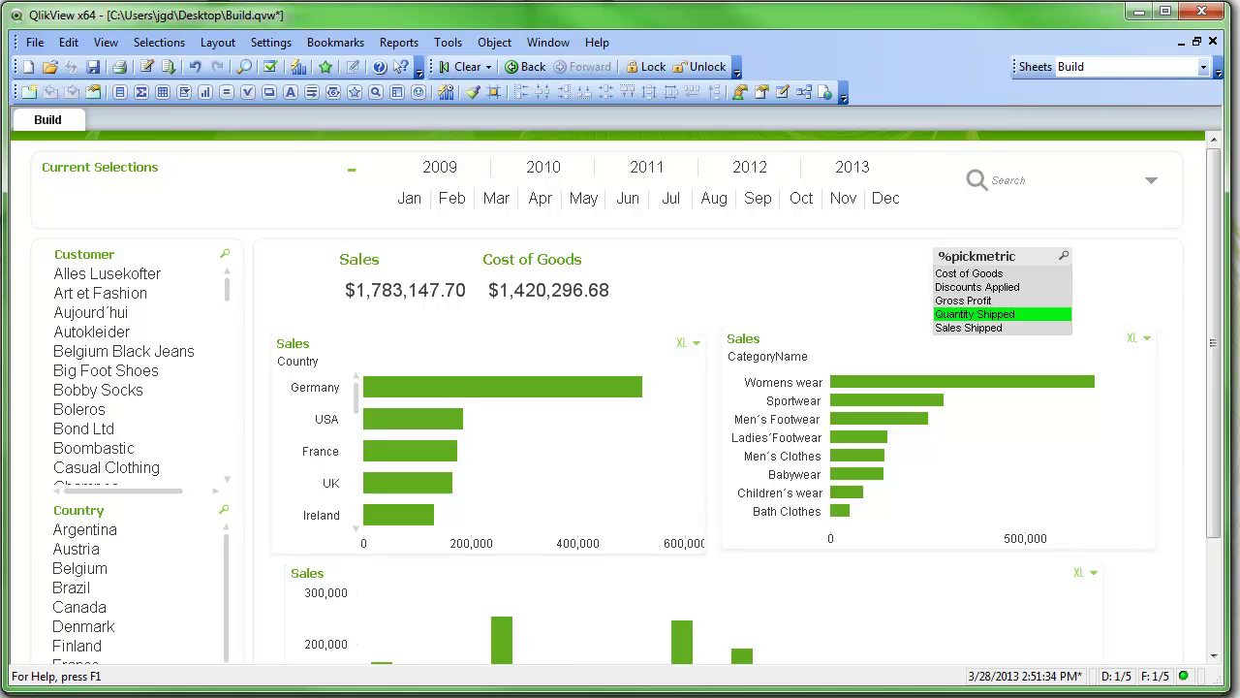
Step: Set the Country chart's expression definition to Sum ($(=%metric))
right_click(299, 346)
click(361, 359)
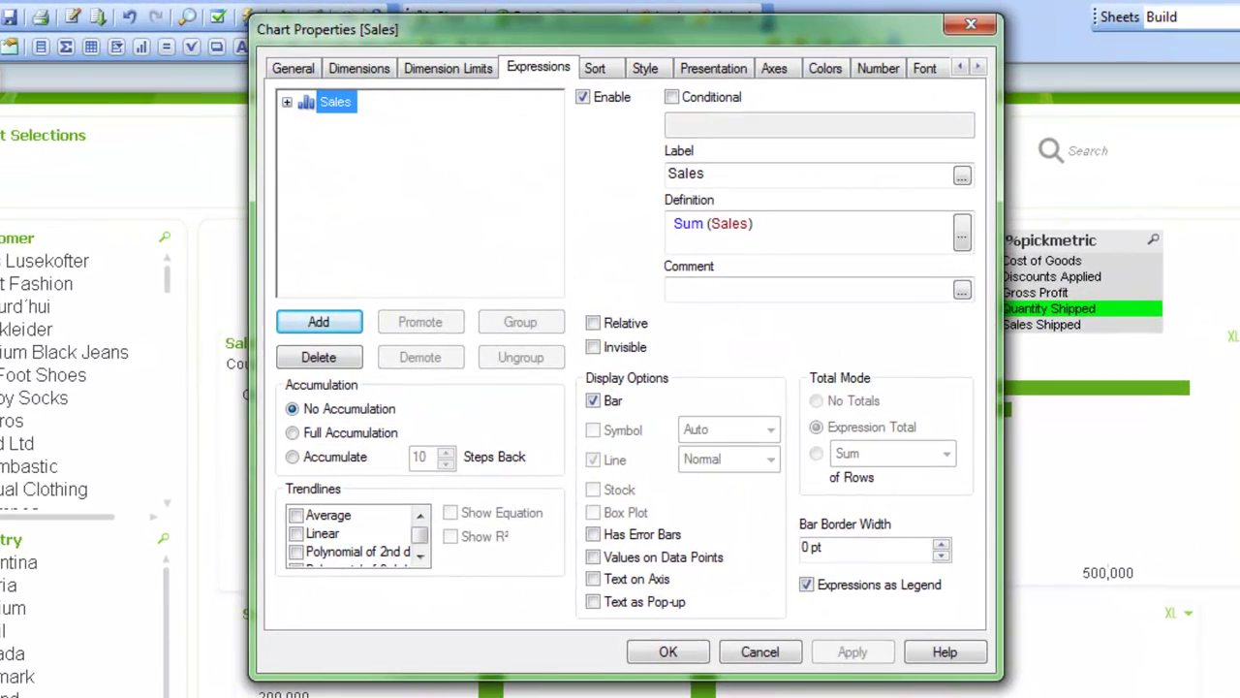
drag(621, 29, 469, 33)
double_click(579, 227)
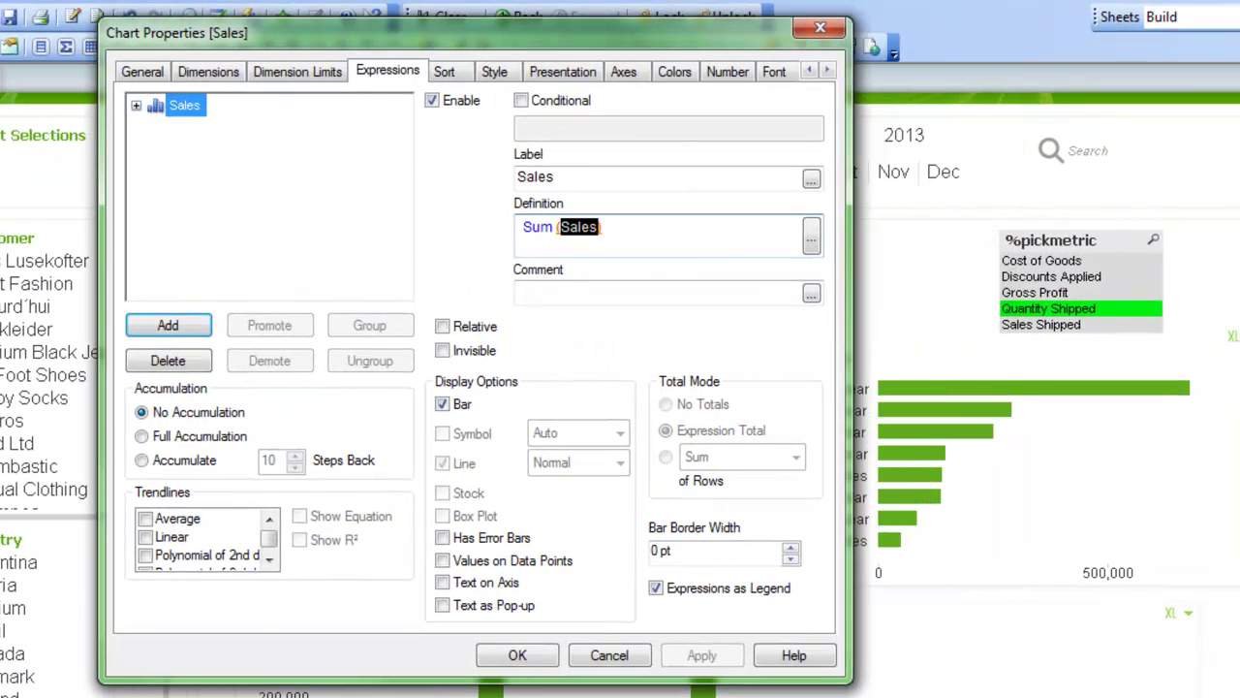
text(%me)
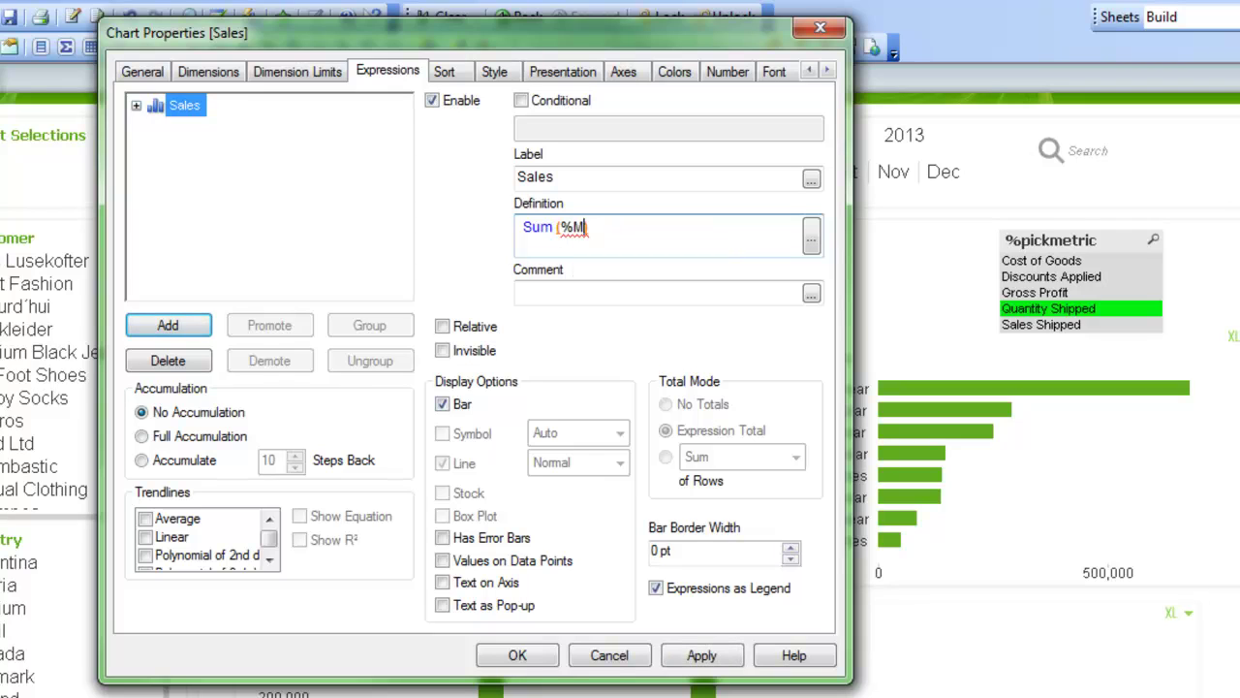
key(Return)
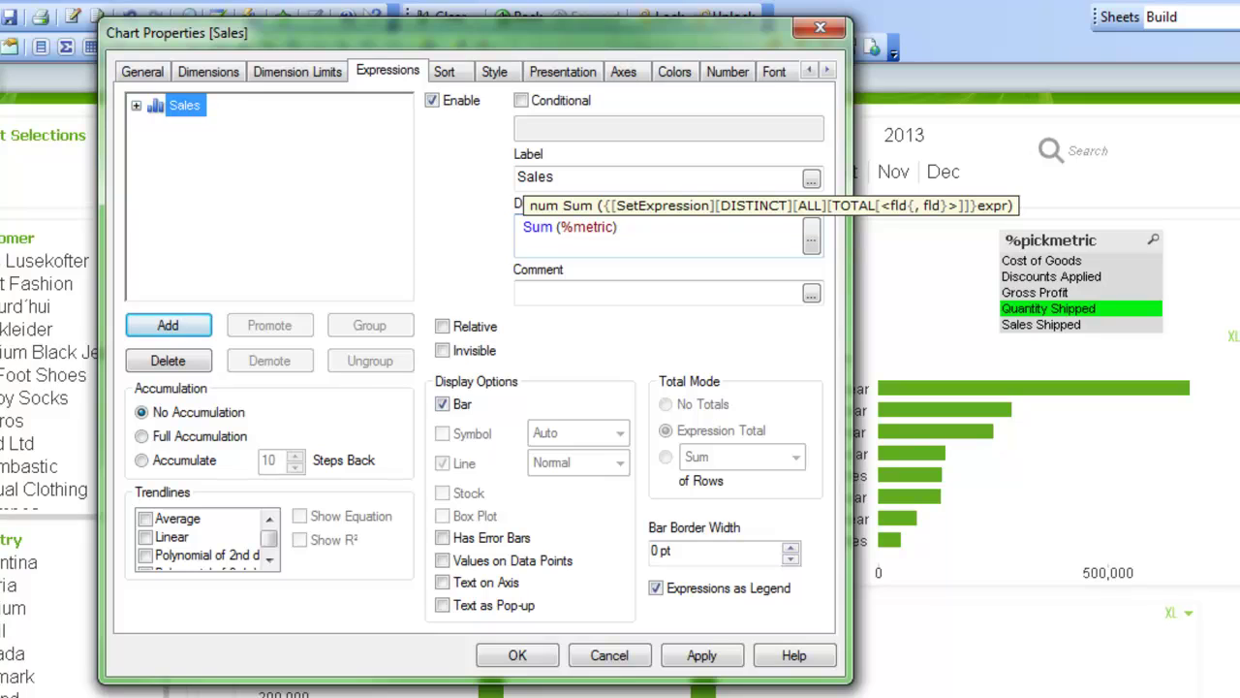
text($)
key(Escape)
text((=)
key(Right)
key(Right)
key(Right)
key(Right)
key(Right)
key(Right)
text())
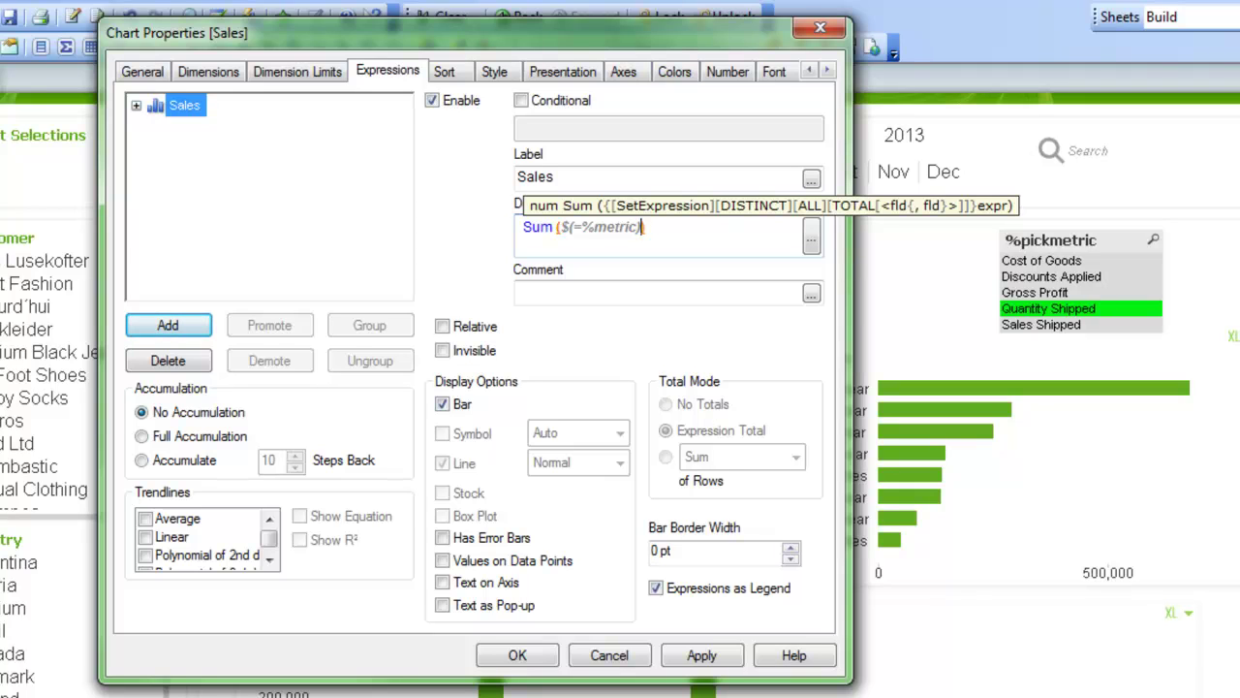
Step: Set the Country chart's expression label to =%pickmetric and apply the chart properties
drag(555, 177, 516, 178)
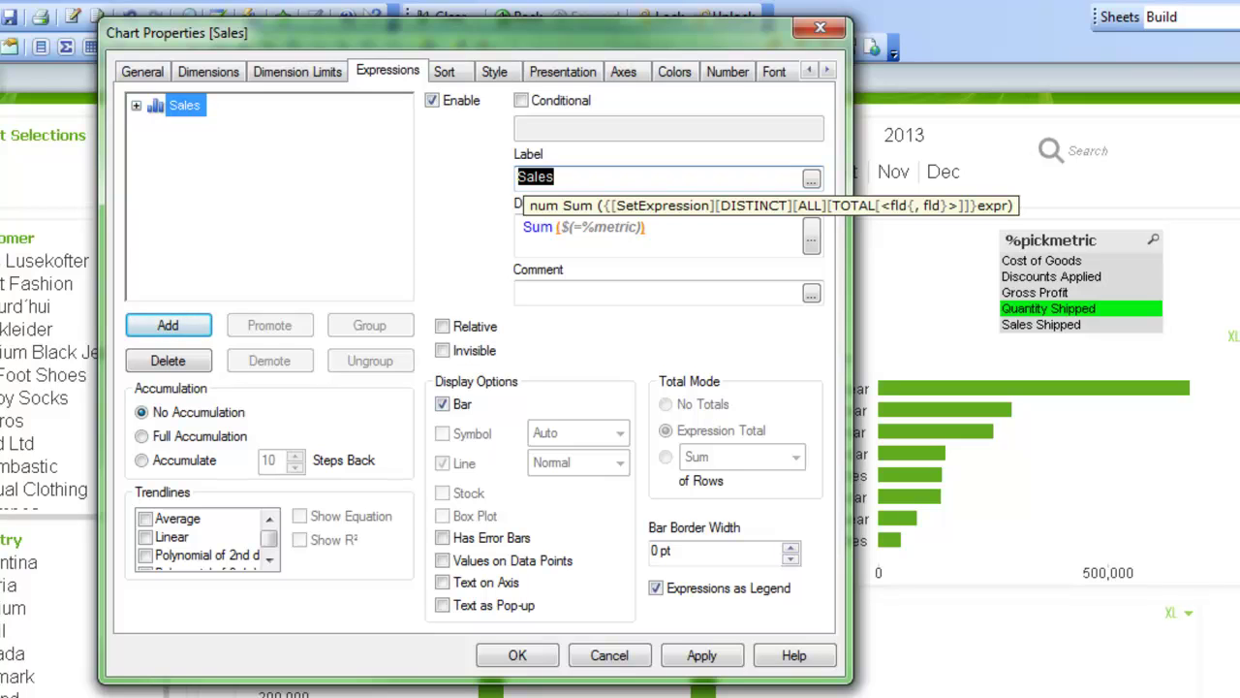
text(%pick)
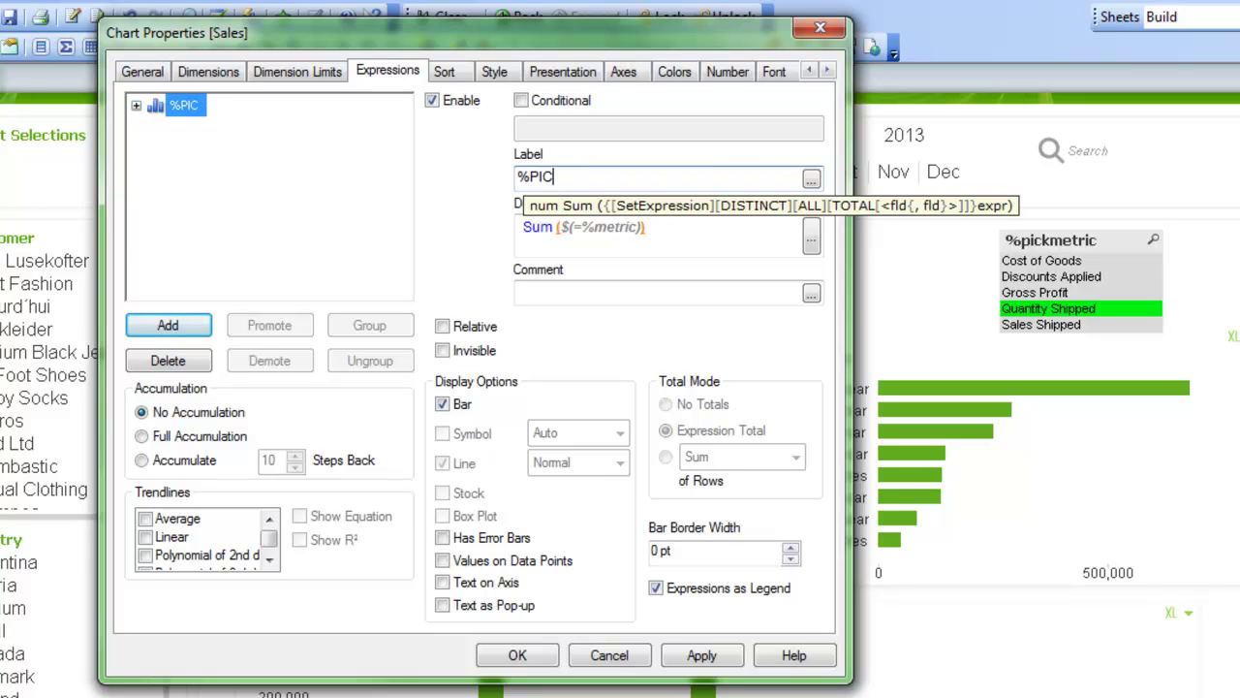
key(BackSpace)
key(BackSpace)
key(BackSpace)
key(BackSpace)
key(BackSpace)
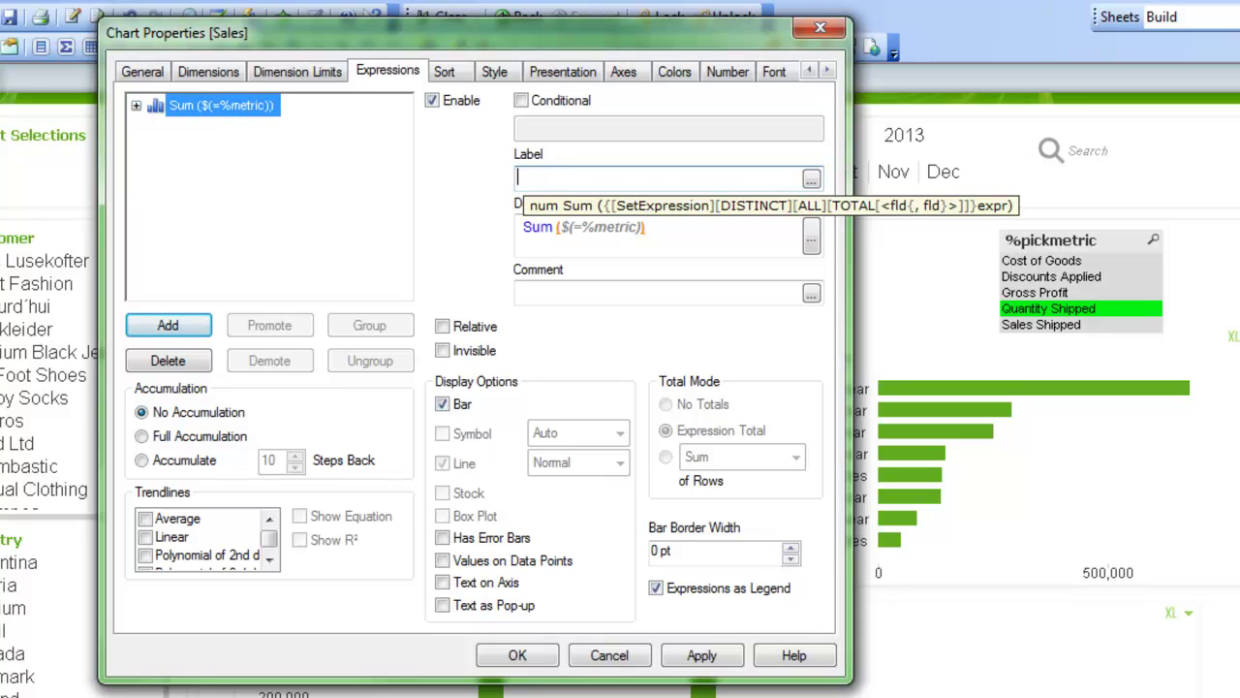
text(=%pic)
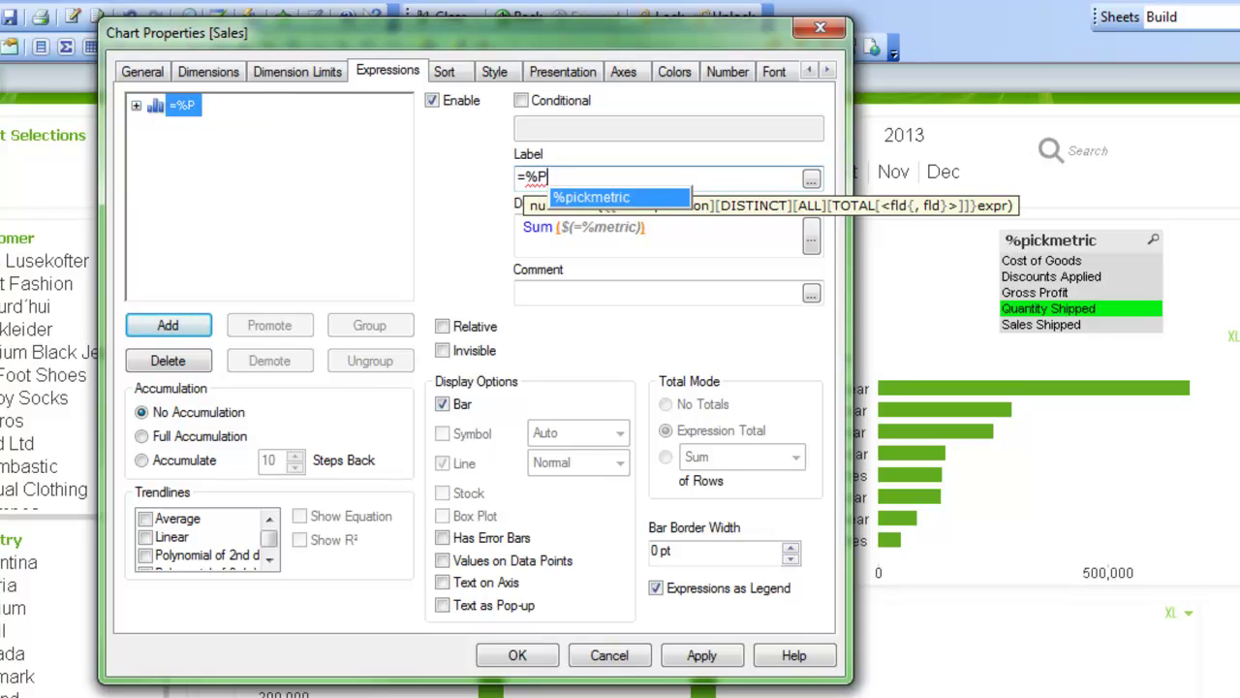
key(Return)
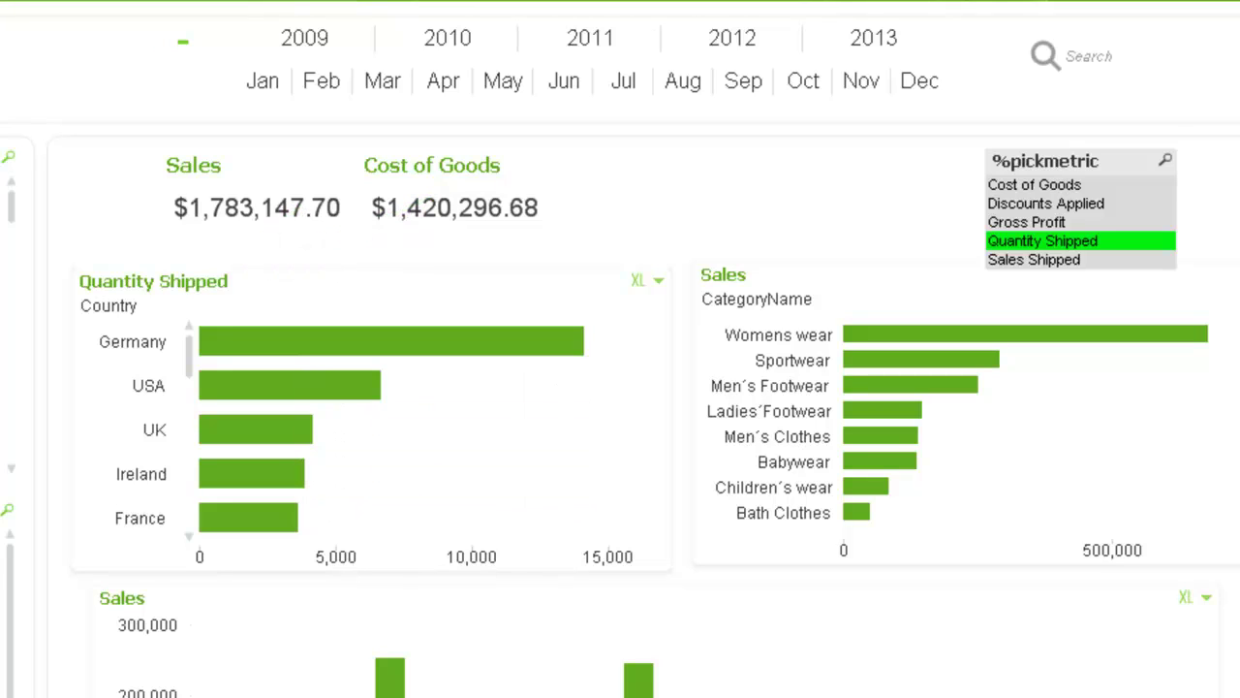
Step: Test the Country chart by switching the metric to Gross Profit and back to Quantity Shipped
click(1027, 222)
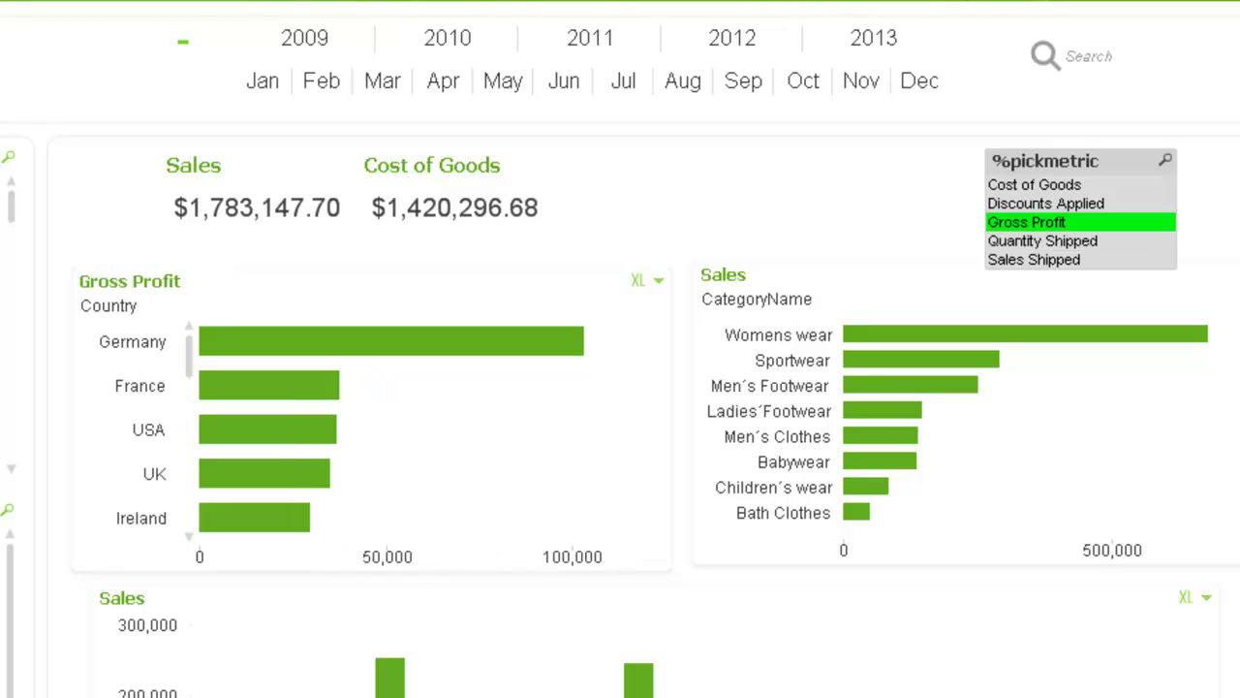
click(1042, 241)
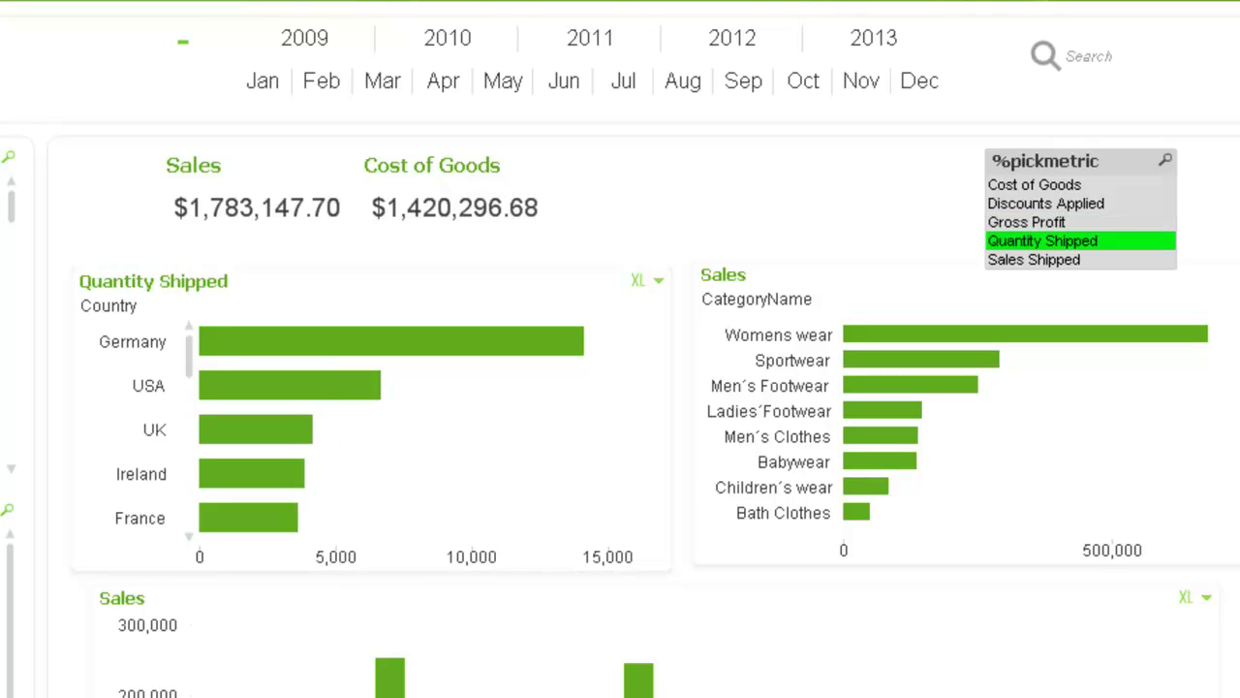
Step: Set the CategoryName chart's expression definition to Sum ($(=%metric))
click(1034, 259)
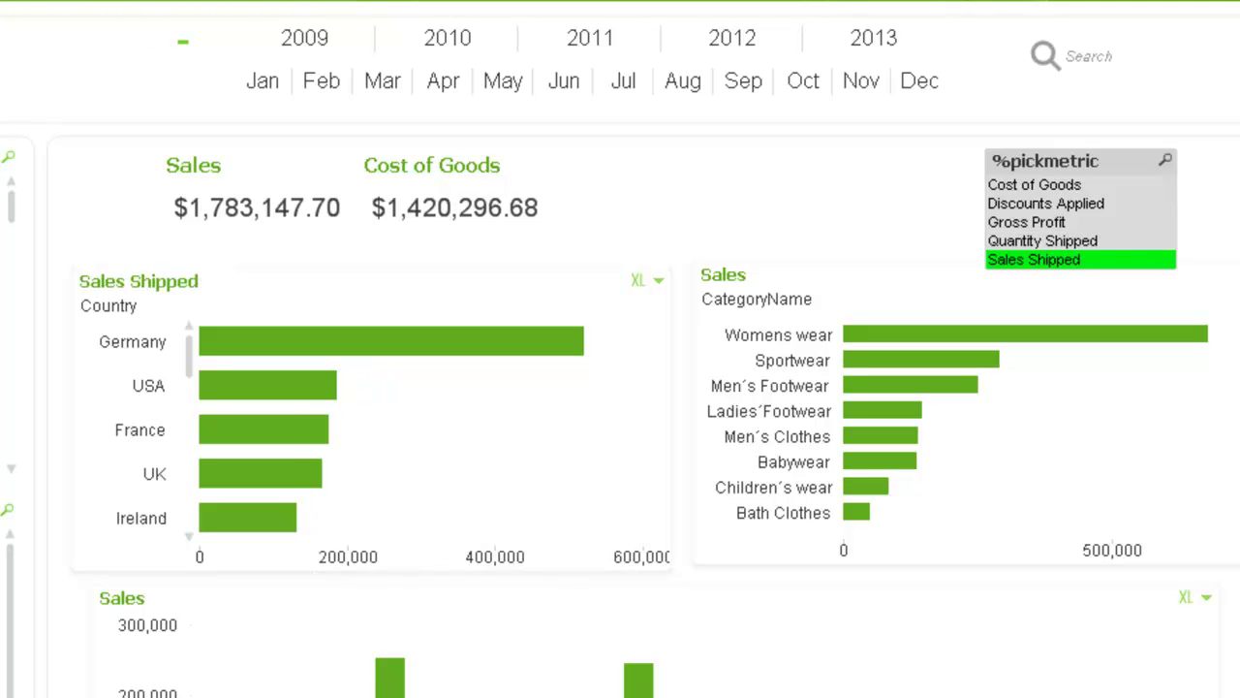
right_click(770, 281)
click(873, 300)
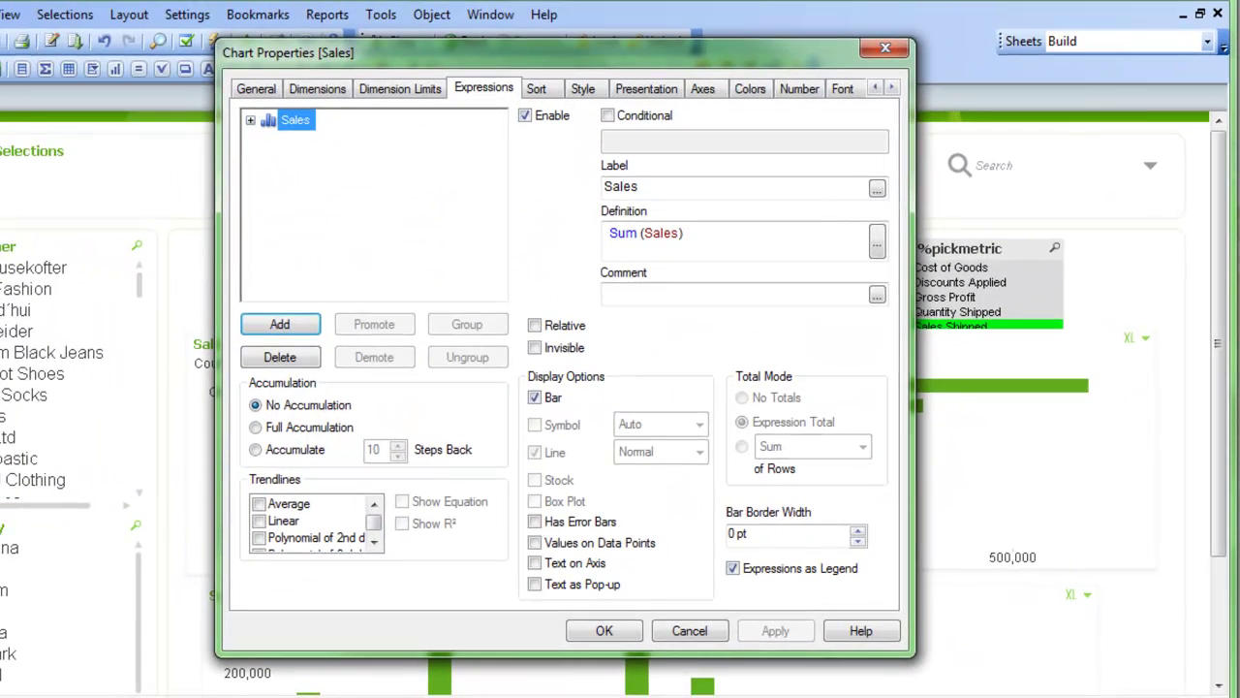
double_click(663, 223)
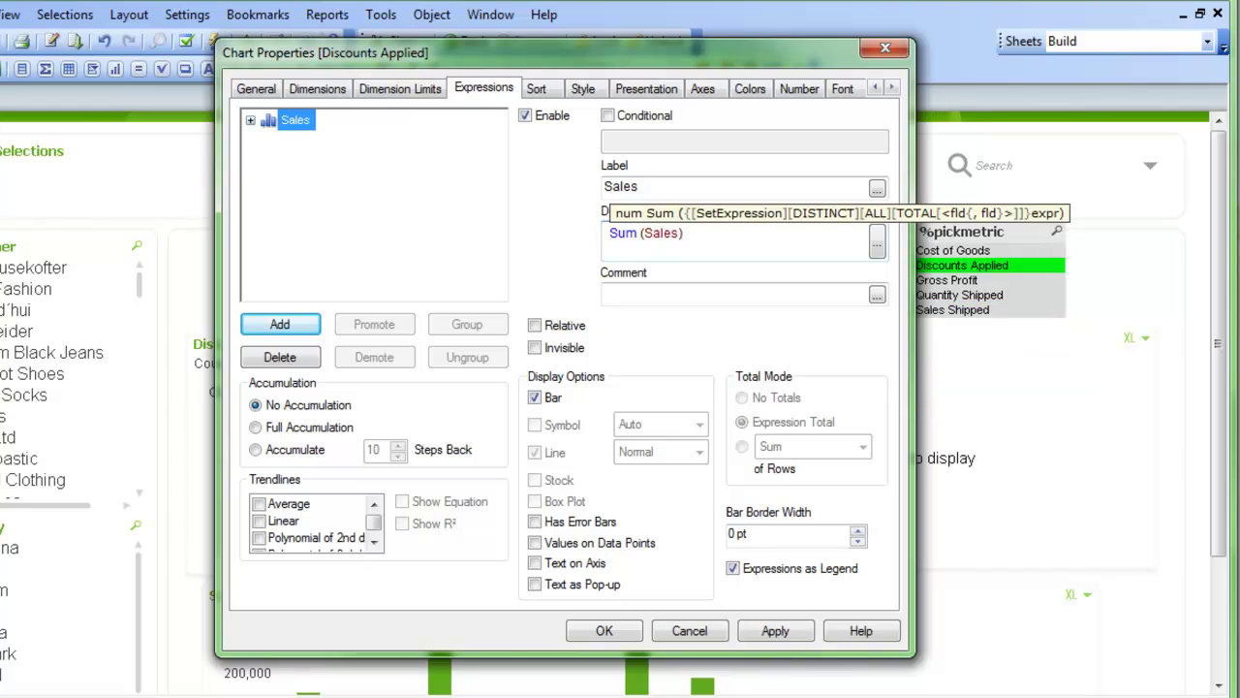
double_click(648, 233)
text(%metric)
text()))
text($(_)
key(BackSpace)
text(=)
key(shift+Tab)
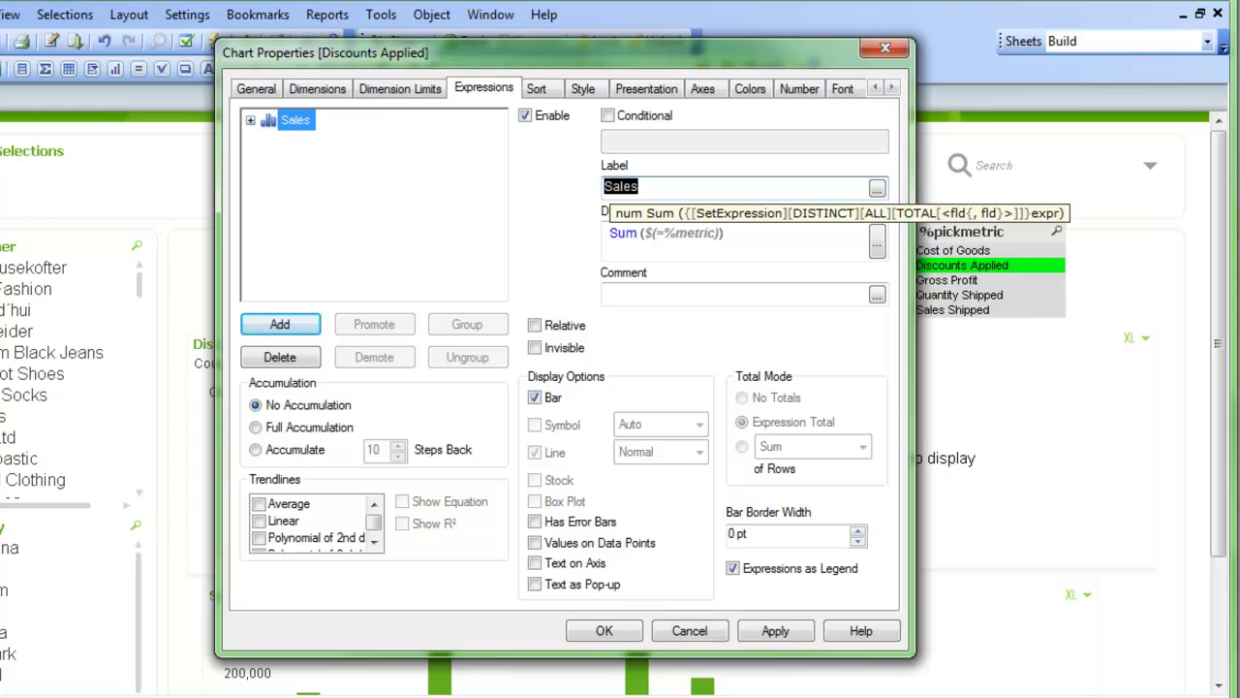
Step: Set the CategoryName chart's expression label to =%pickmetric, apply it, and test both bar charts with Sales Shipped and Quantity Shipped
text(%pi)
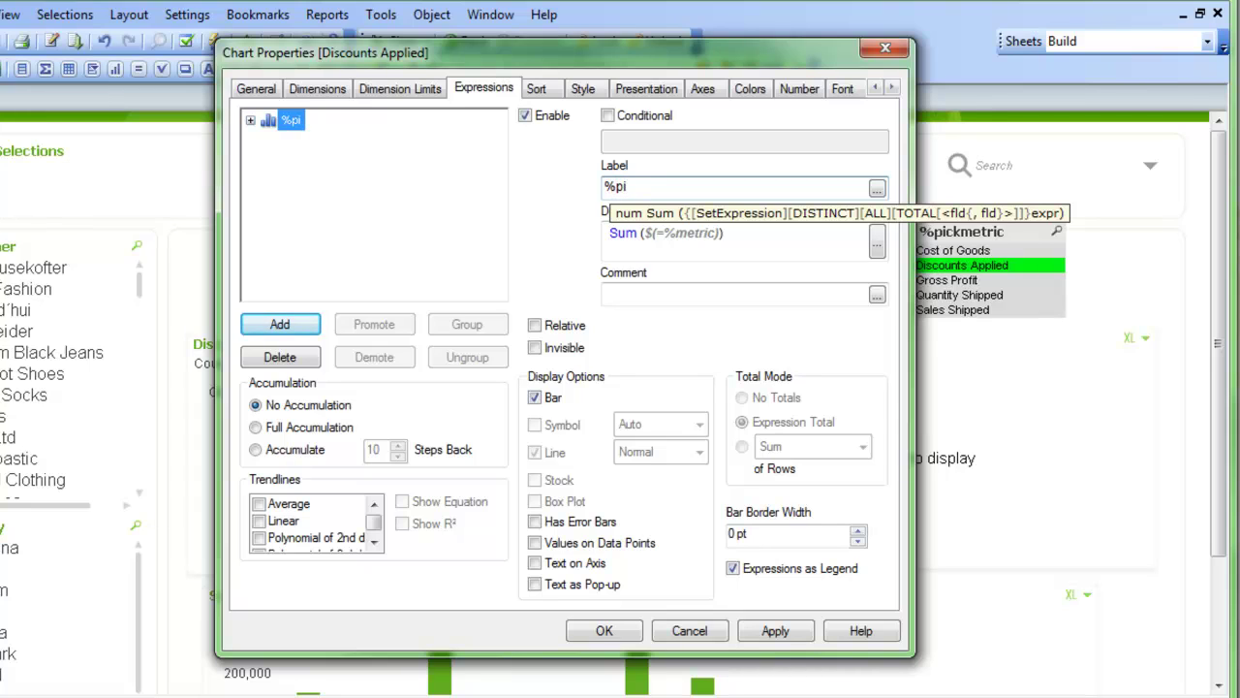
key(Left)
key(Left)
key(Left)
text(=)
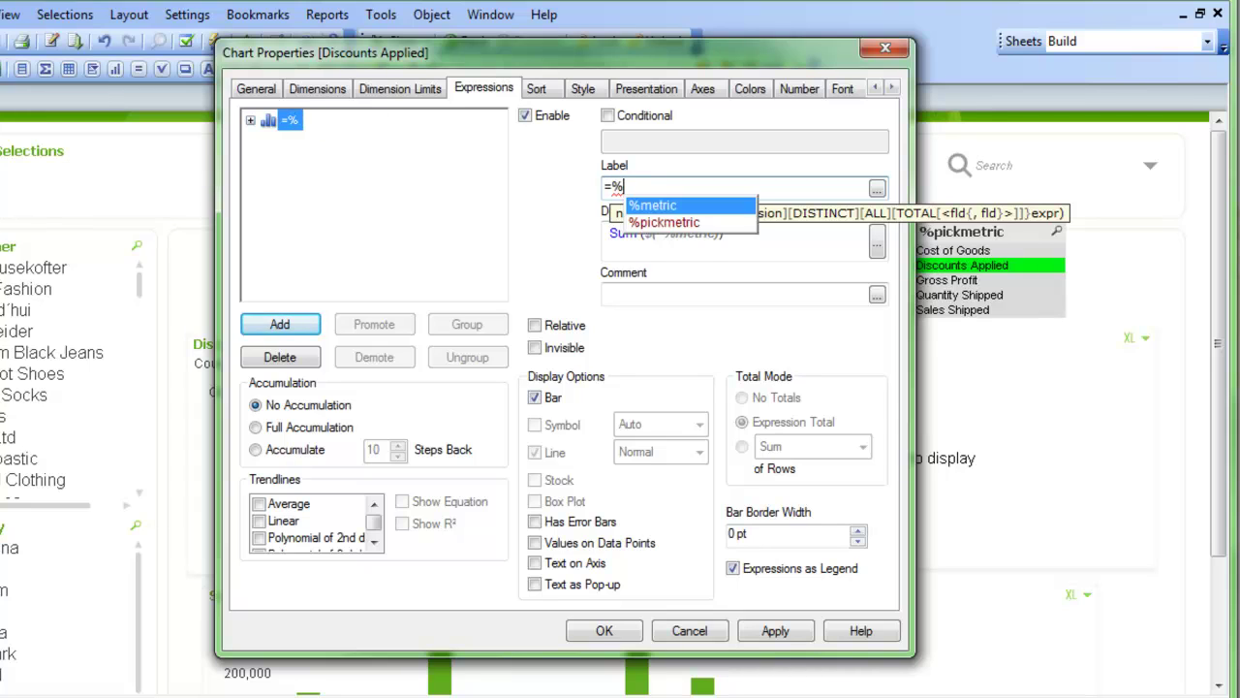
key(Return)
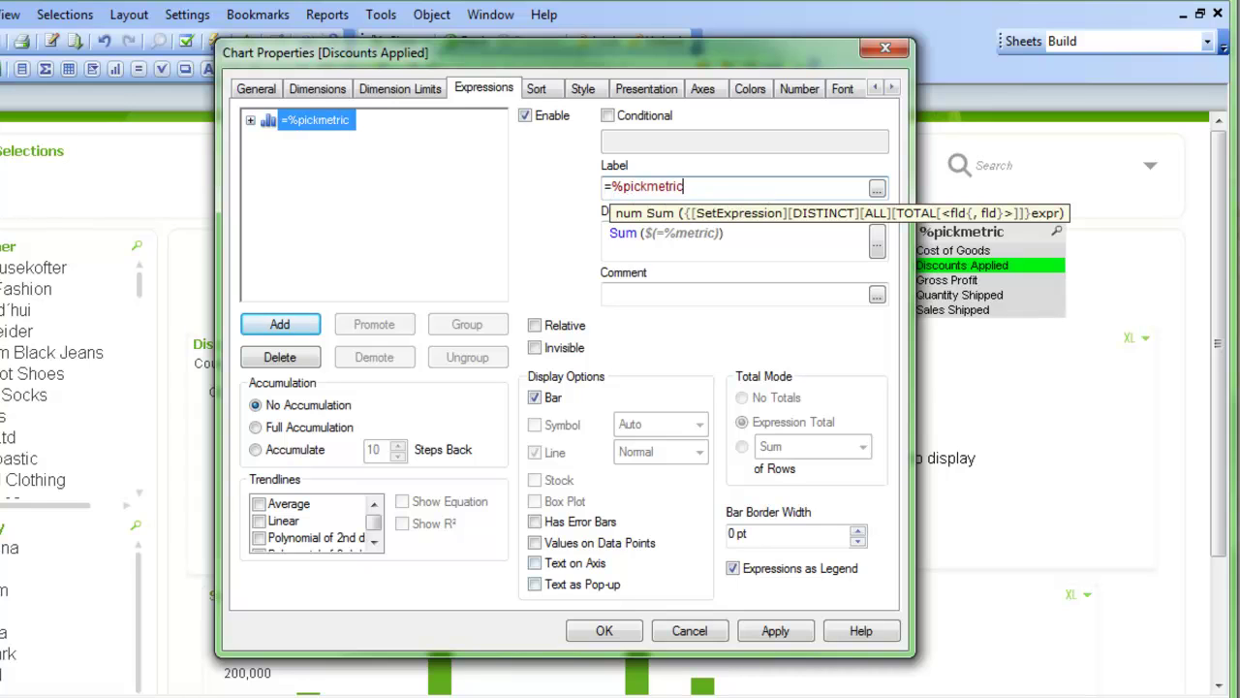
key(Return)
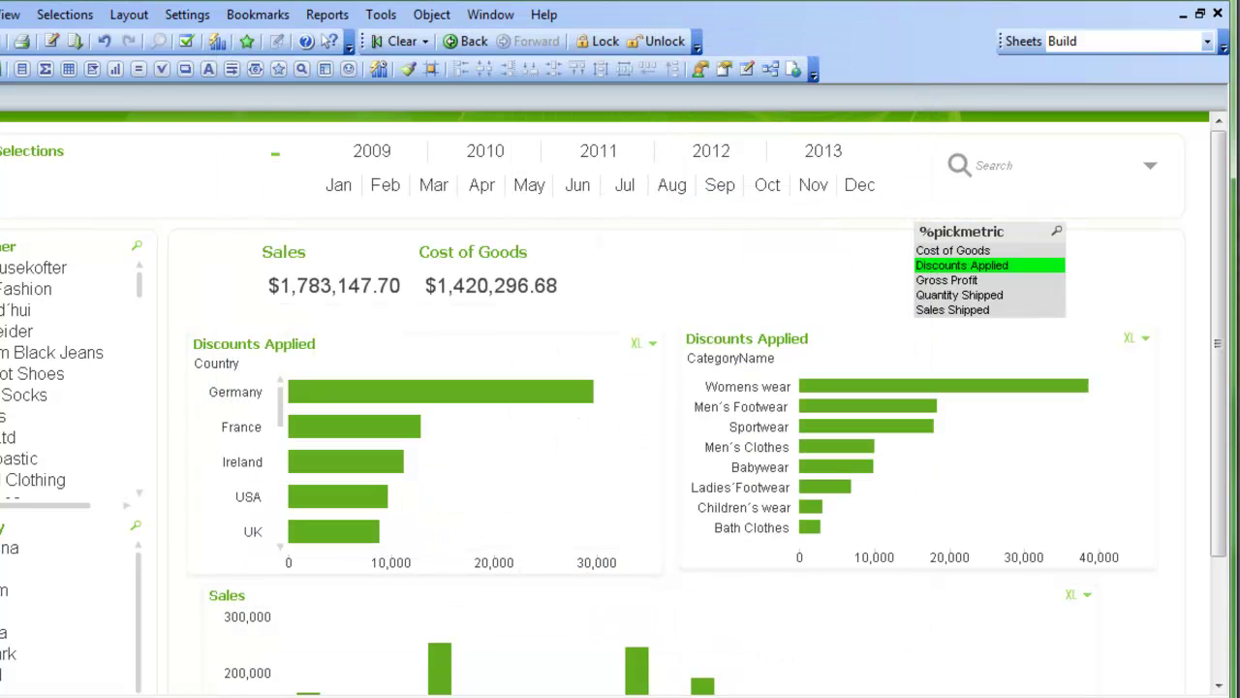
click(954, 310)
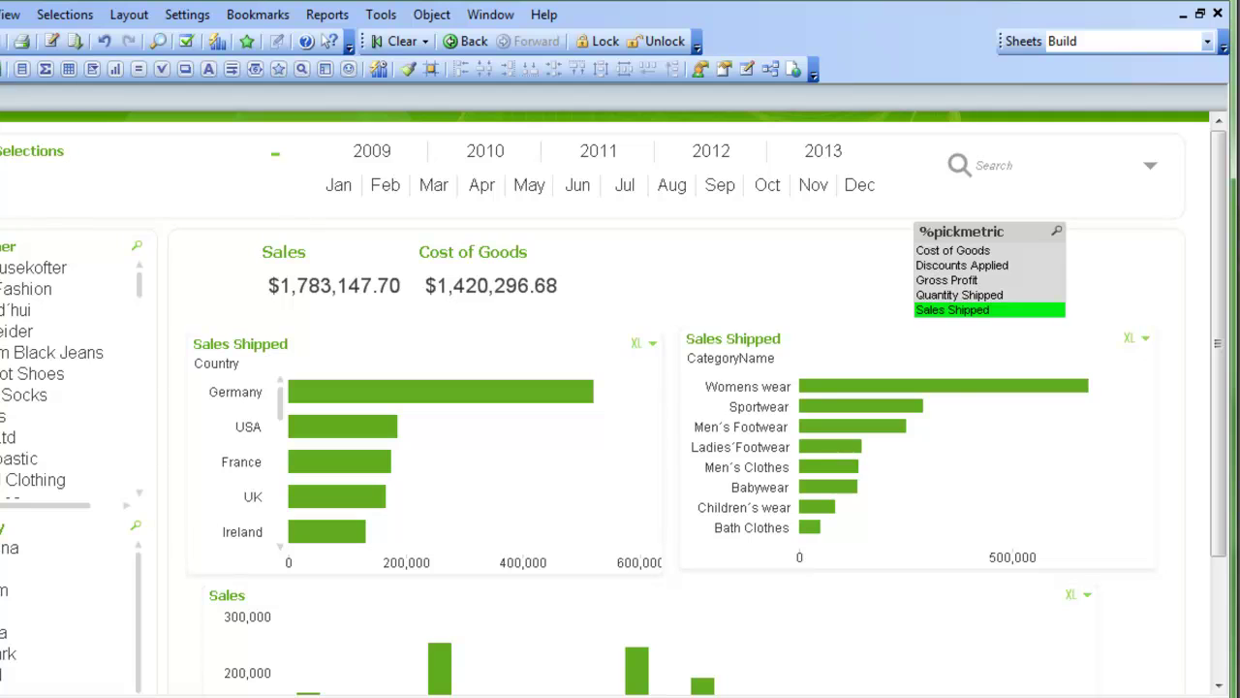
click(959, 294)
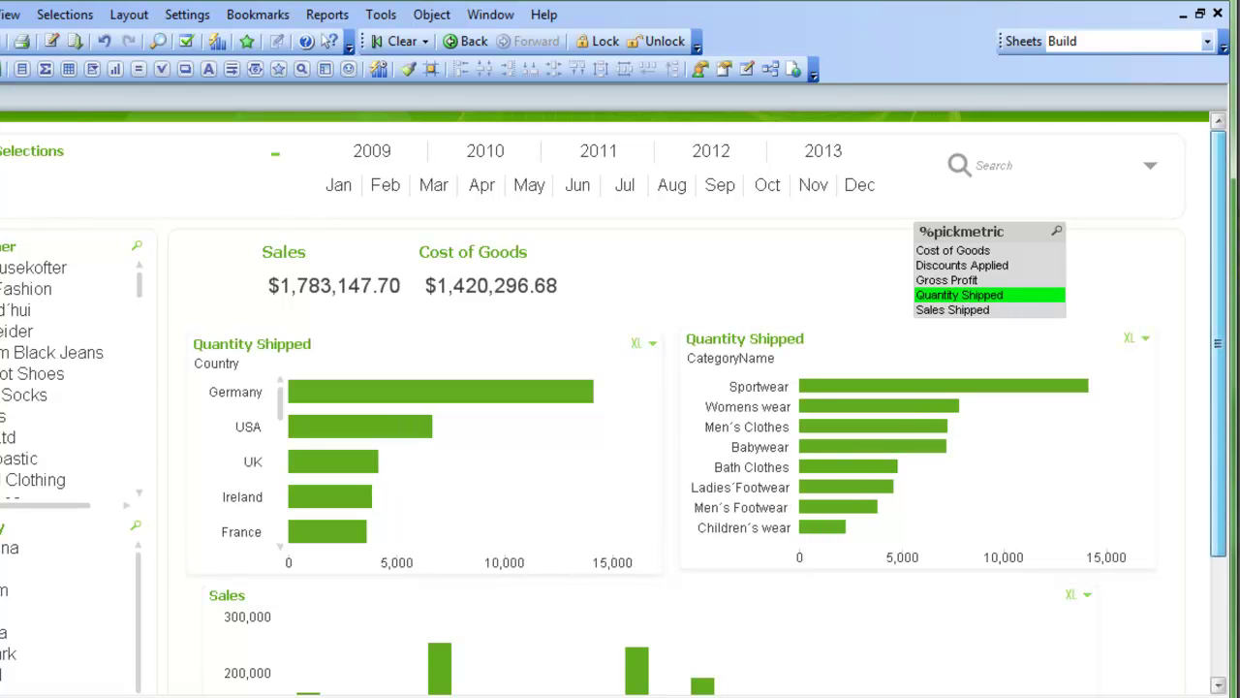
Step: Open the monthly Sales chart's expressions and examine the definition of the =Max(OrderYear)-1 expression
scroll(1218, 339, down, 3)
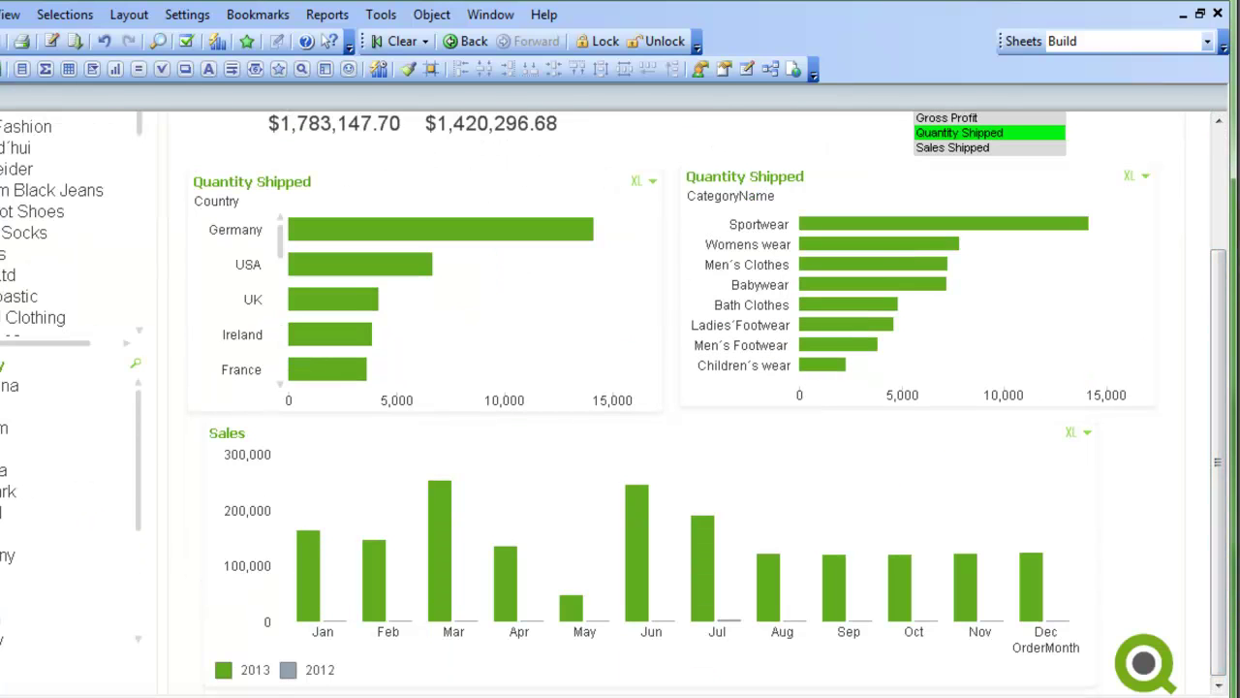
right_click(355, 438)
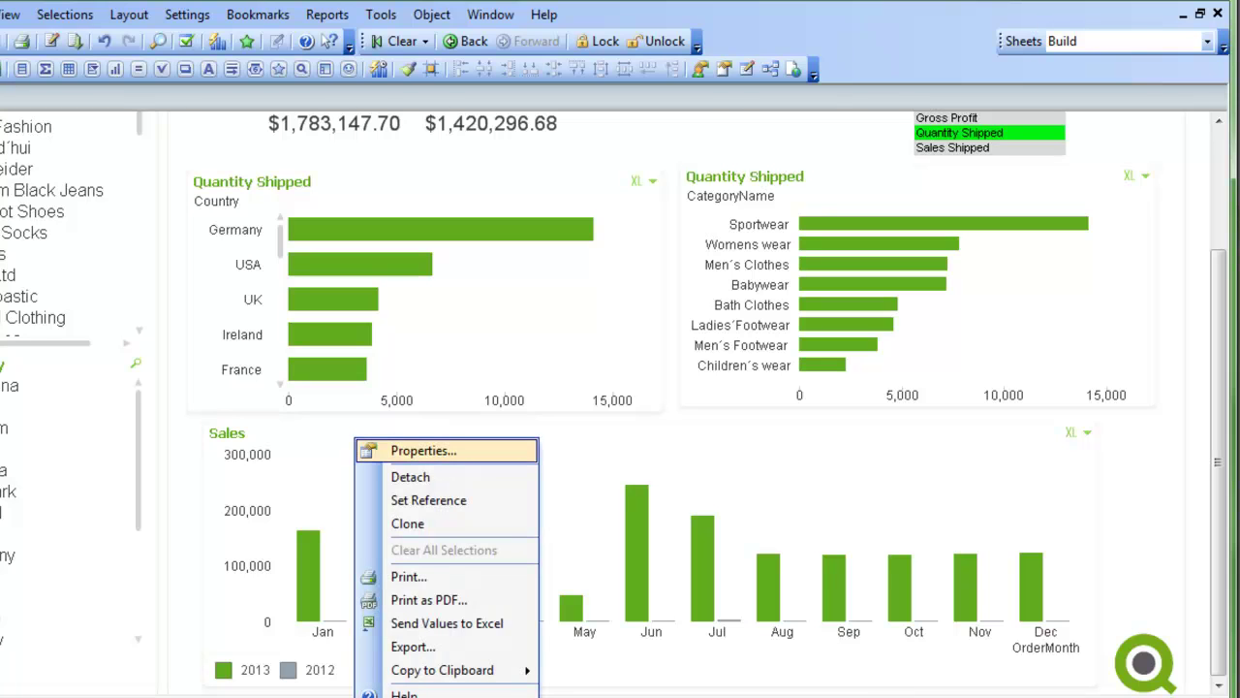
click(407, 449)
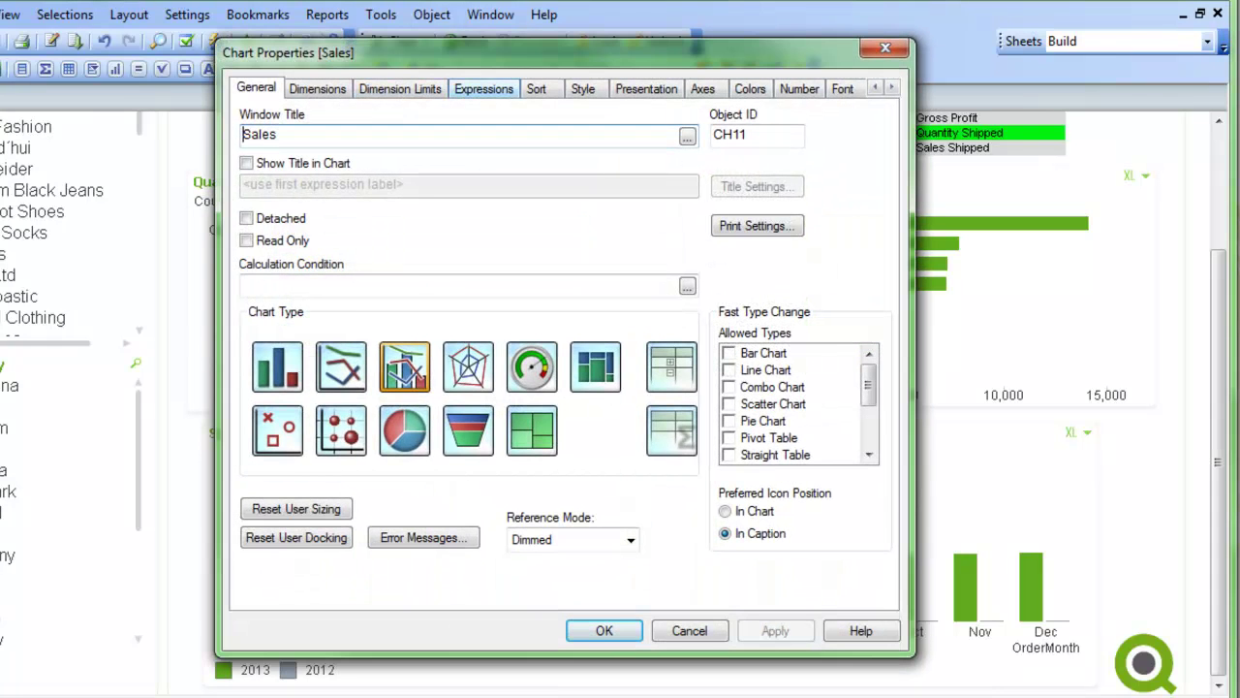
click(483, 89)
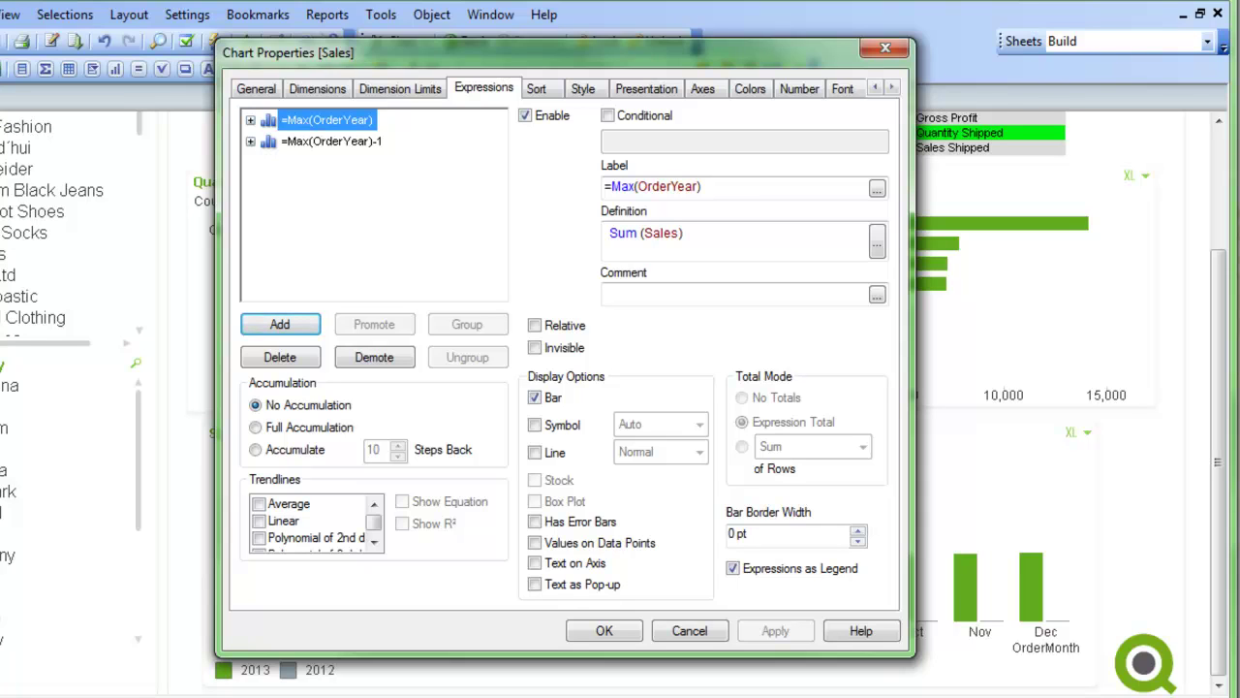
click(331, 142)
click(878, 242)
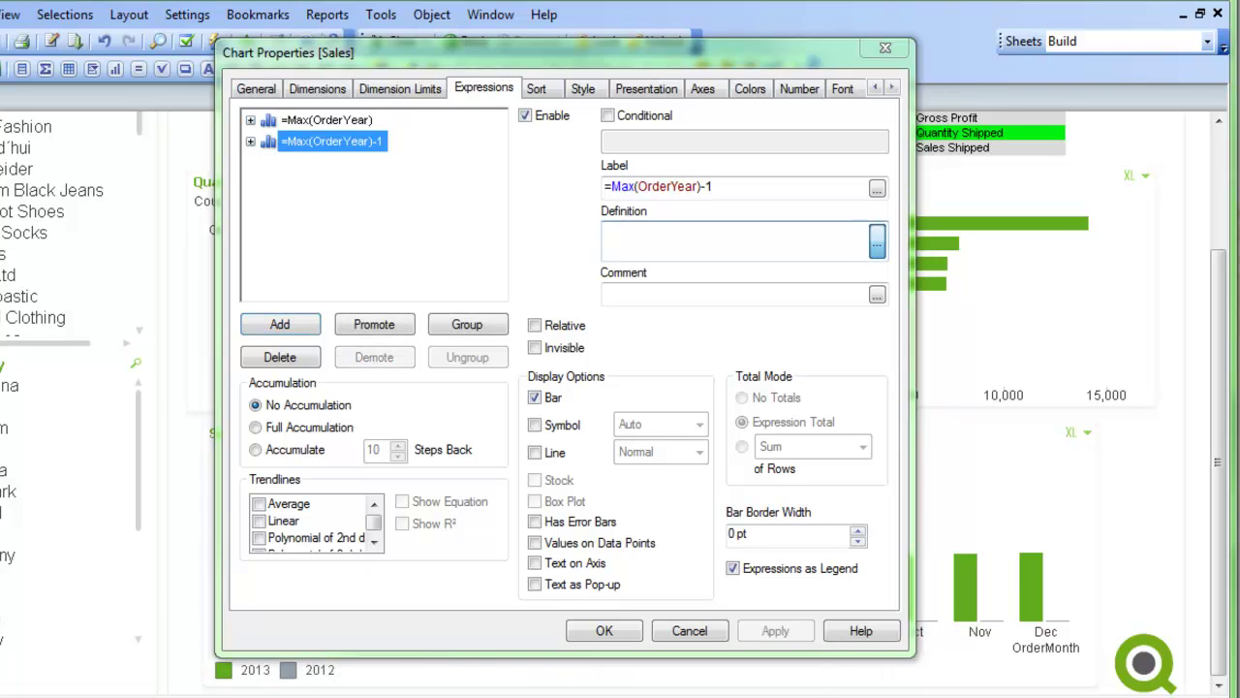
click(877, 240)
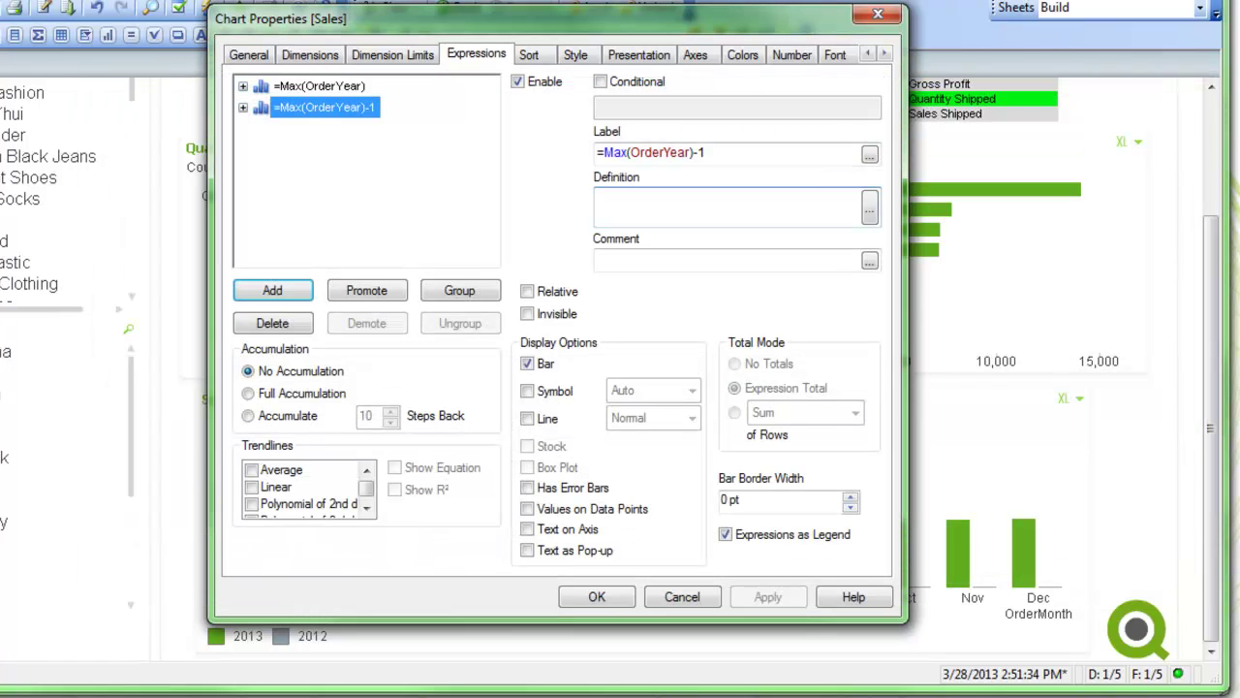
Step: Set the monthly Sales chart's =Max(OrderYear) expression definition to Sum ($(=%metric)) and apply the chart properties
click(320, 85)
click(675, 199)
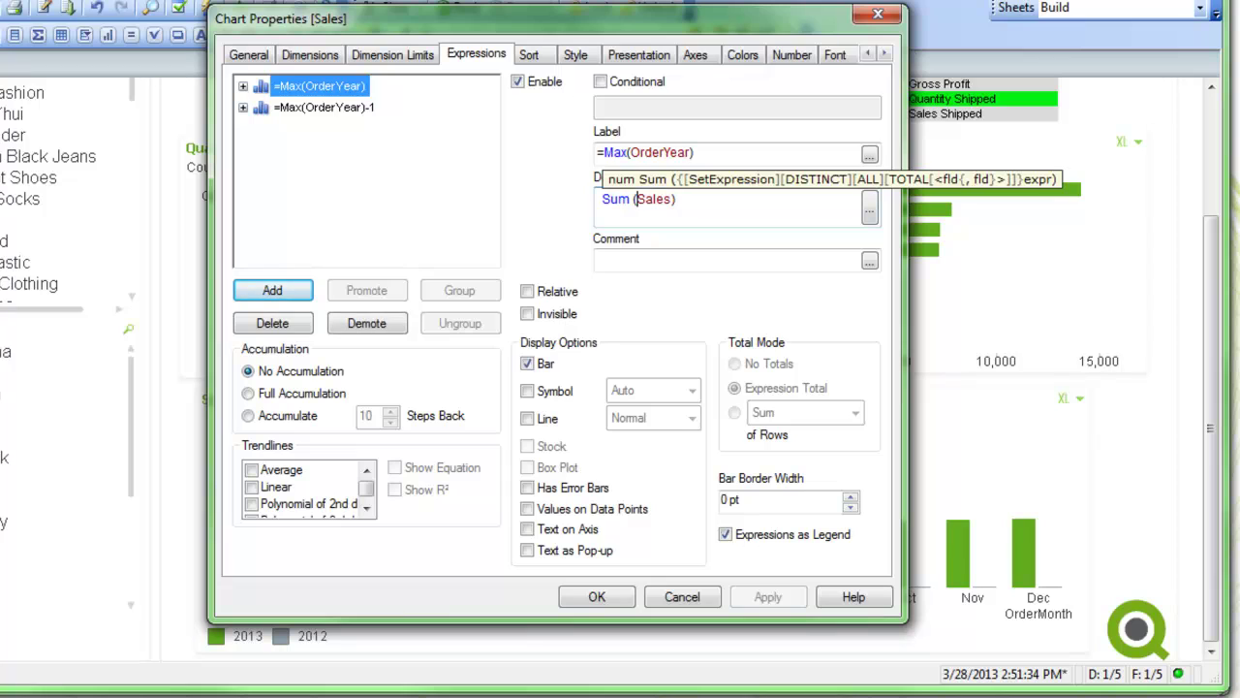
double_click(653, 198)
text(%()
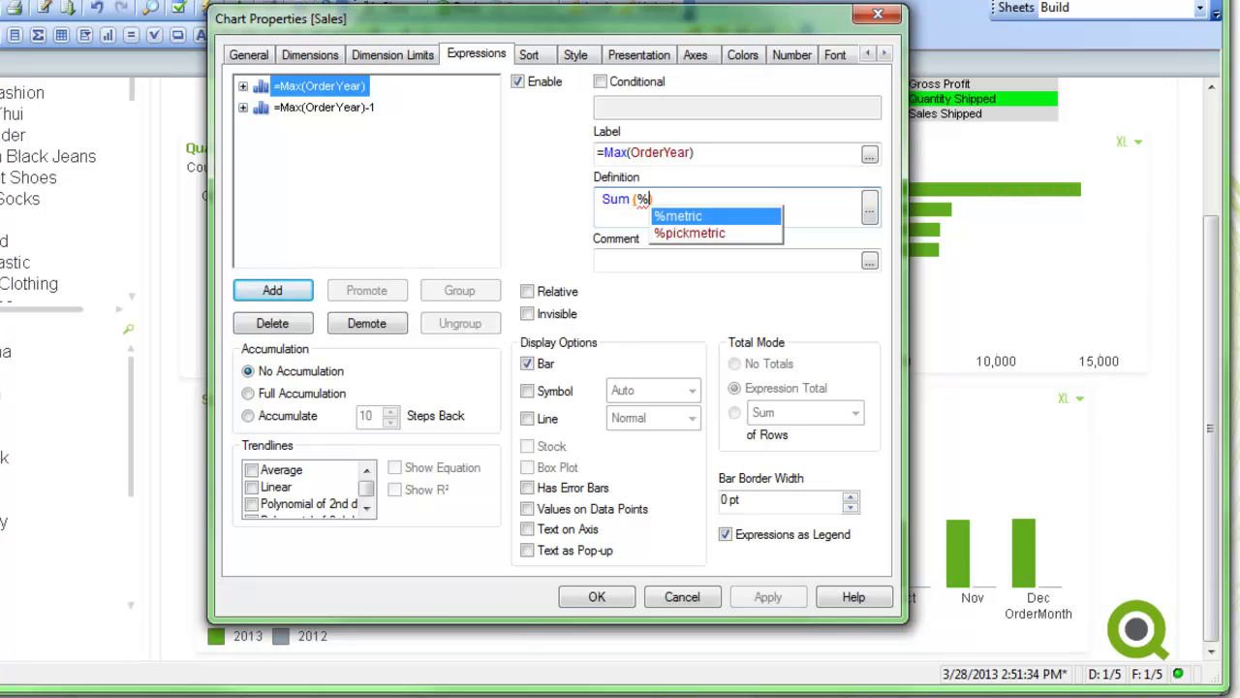
key(BackSpace)
key(BackSpace)
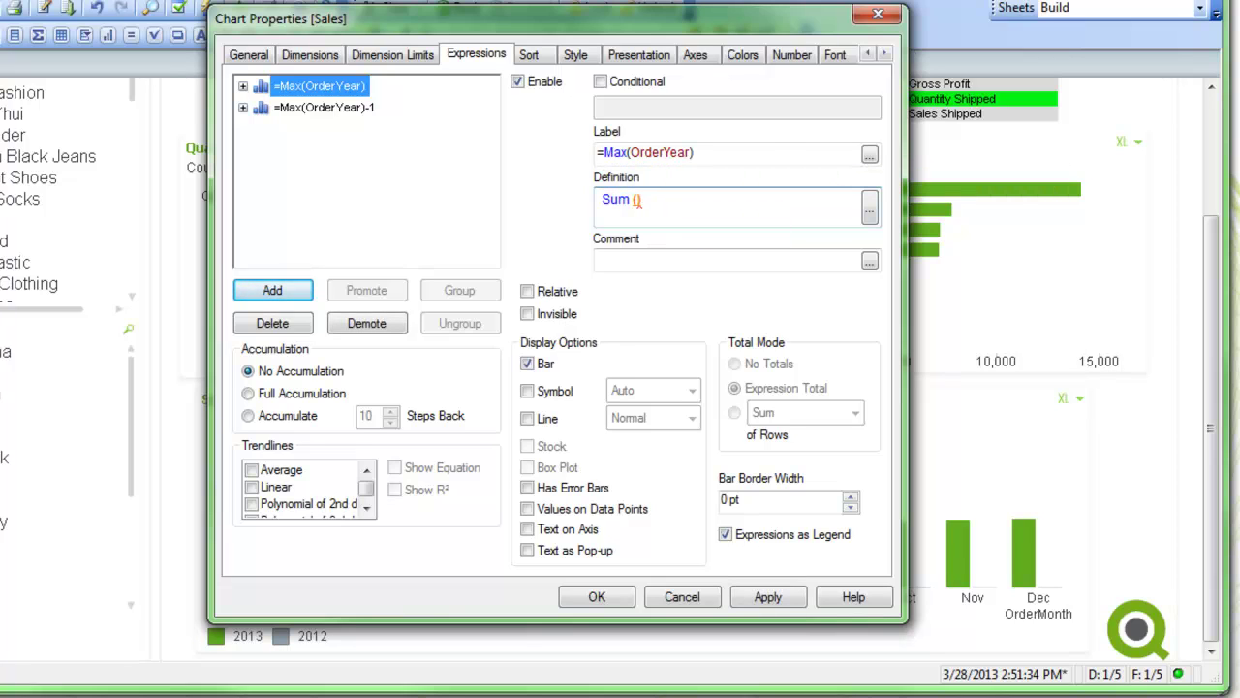
text($(=)
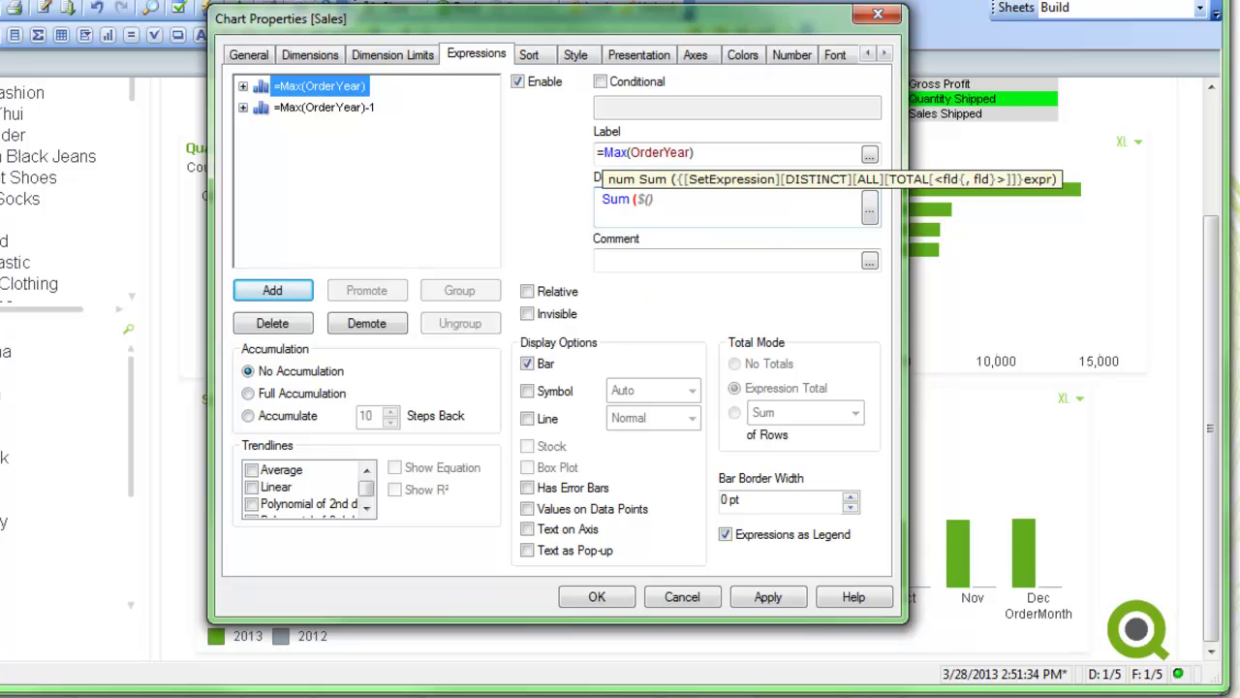
text(%metric))
click(601, 598)
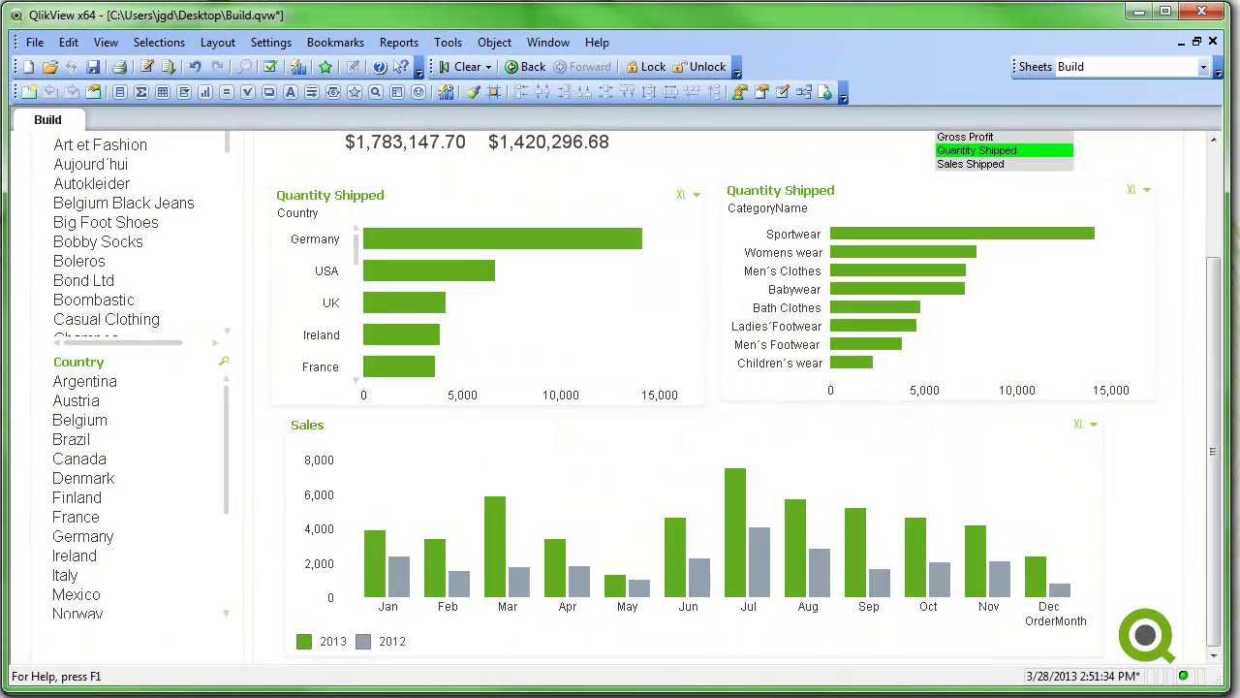
Step: Test all three charts by switching the metric through Gross Profit, Sales Shipped, Quantity Shipped and Cost of Goods, ending on Gross Profit
click(979, 137)
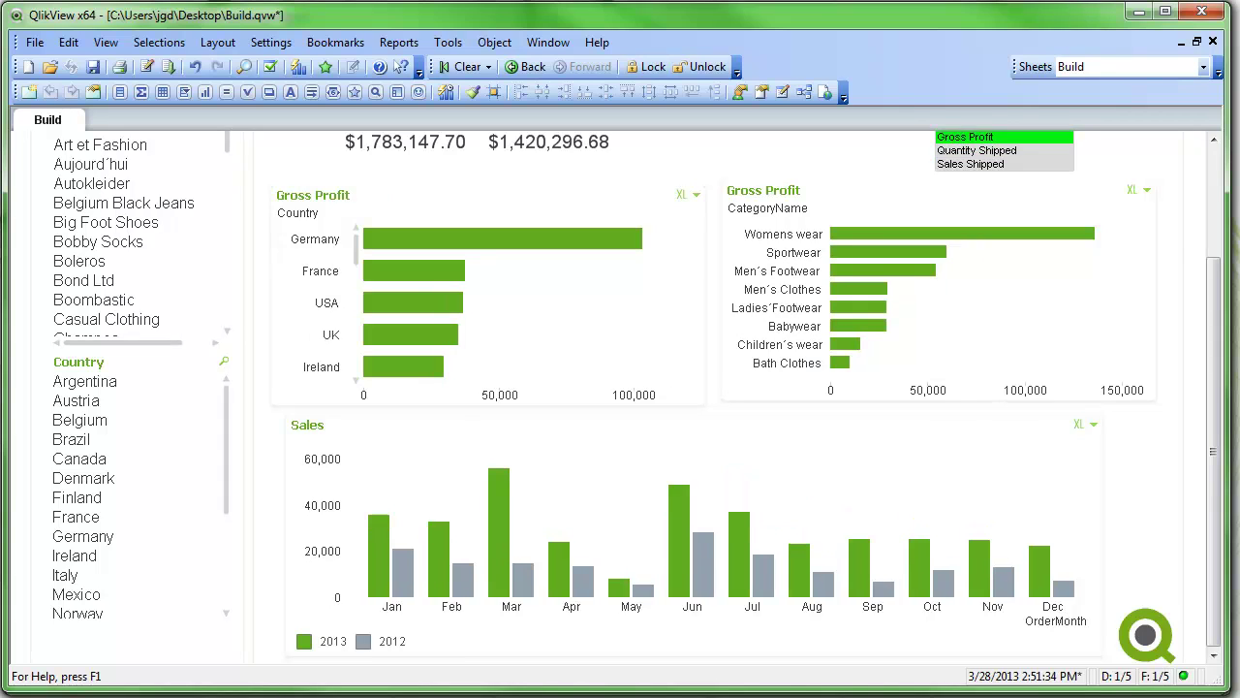
click(979, 164)
click(979, 151)
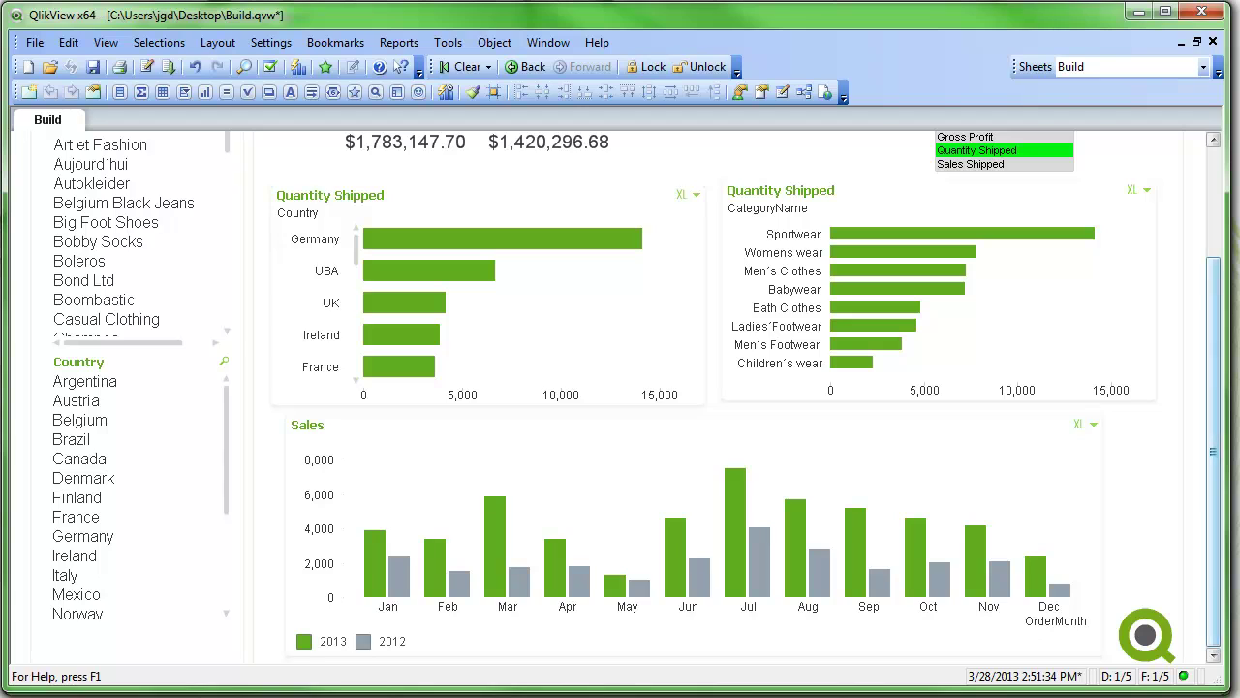
drag(1213, 388, 1213, 291)
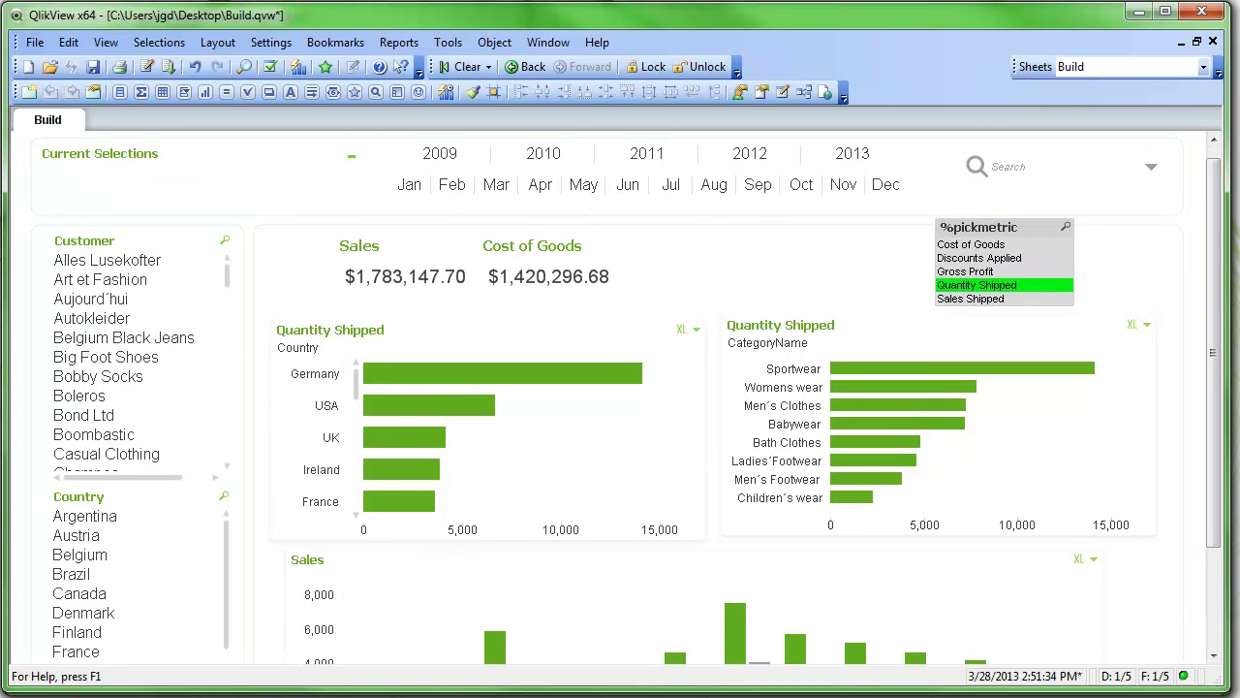
click(978, 244)
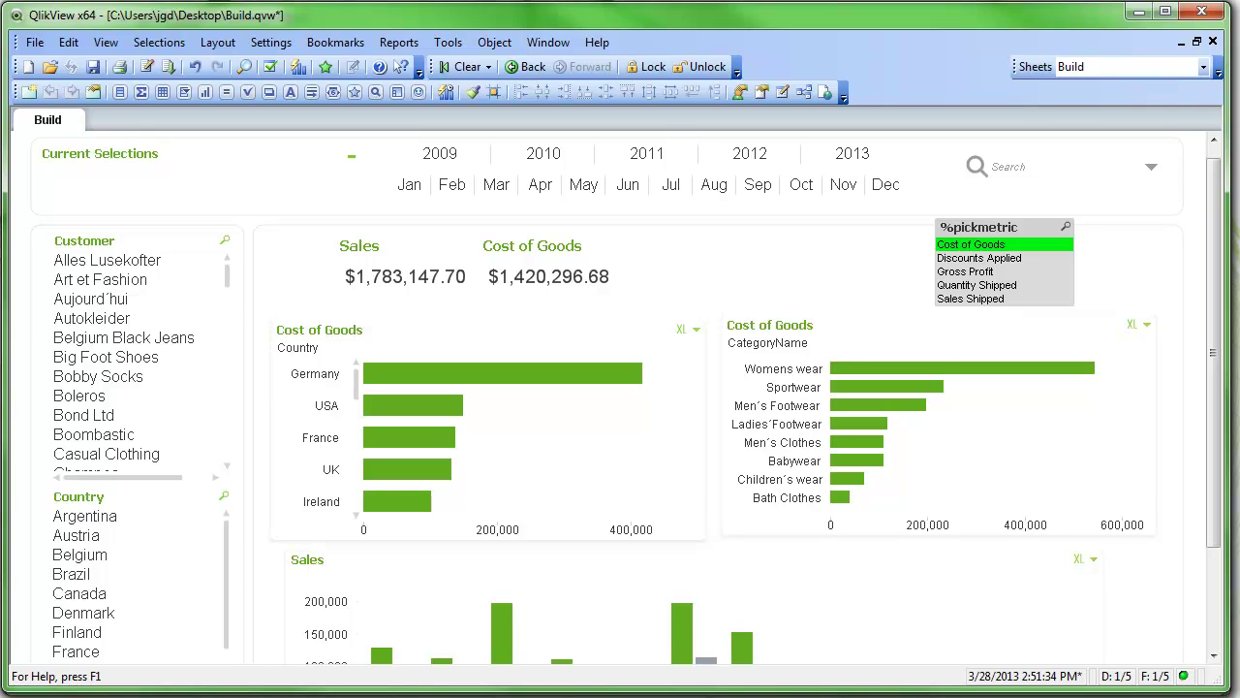
click(979, 272)
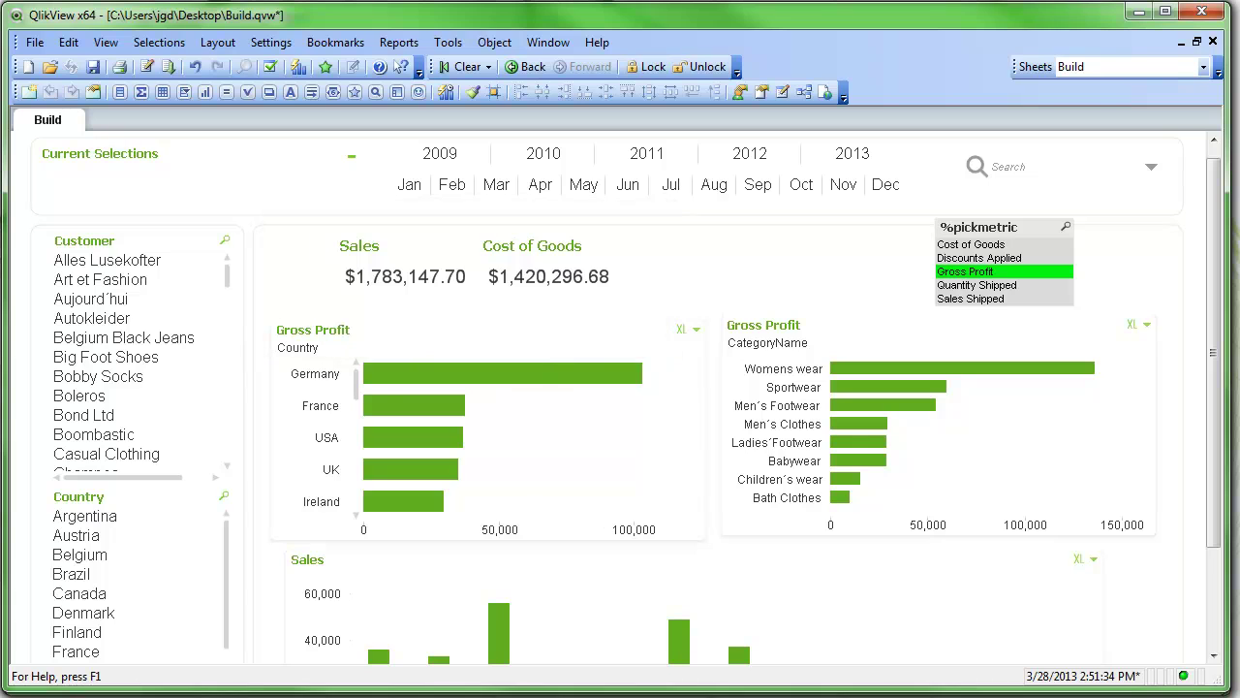
Step: Add a Select in Field action to the Sales text object with field %pickmetric and search string Sales Shipped
right_click(377, 271)
click(418, 282)
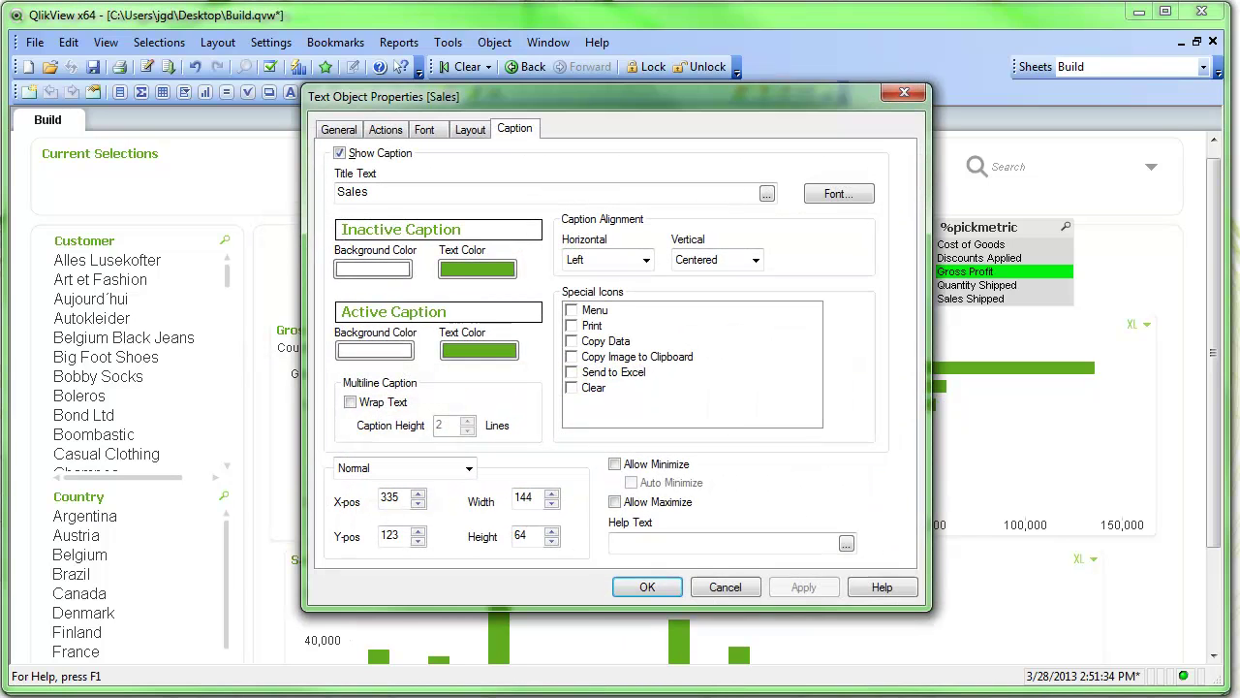
click(385, 129)
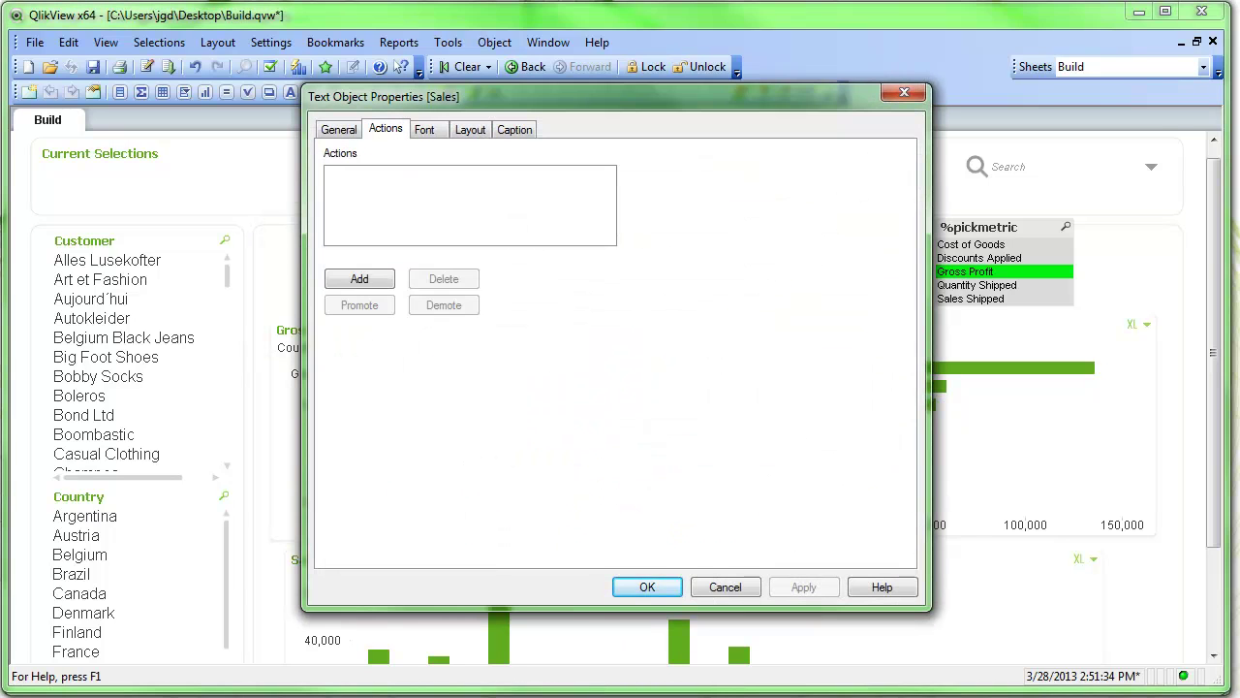
click(359, 278)
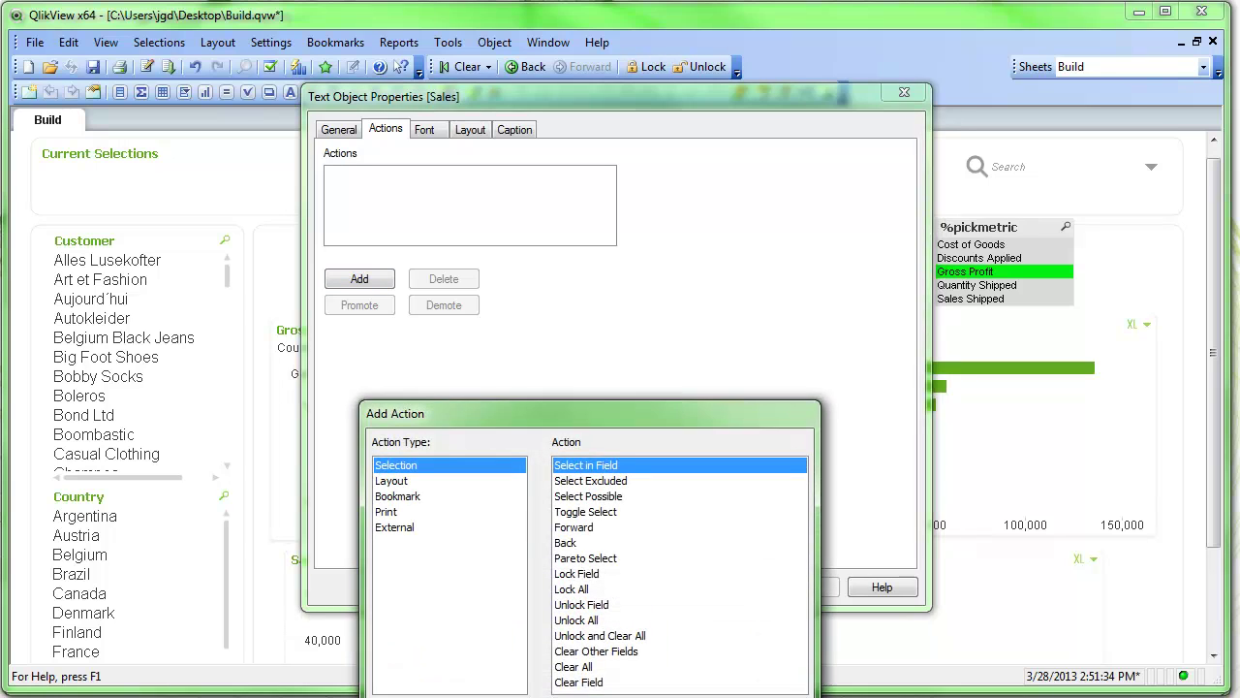
click(561, 506)
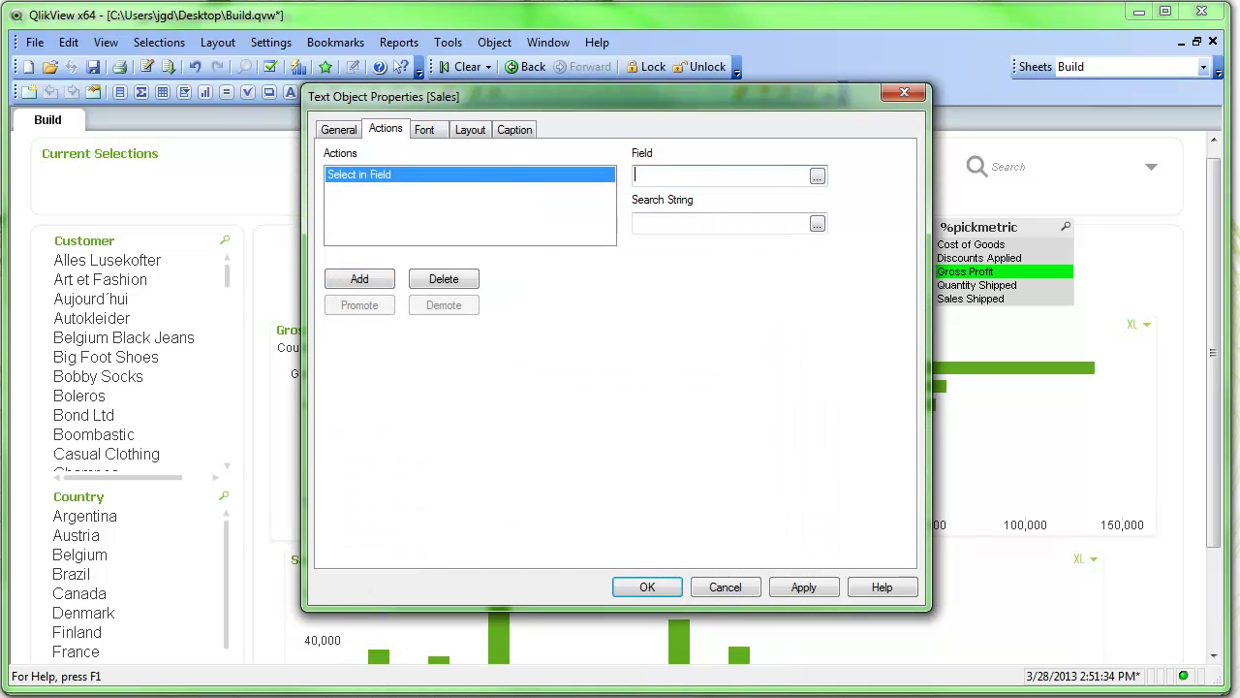
text(%pickmetric)
key(Tab)
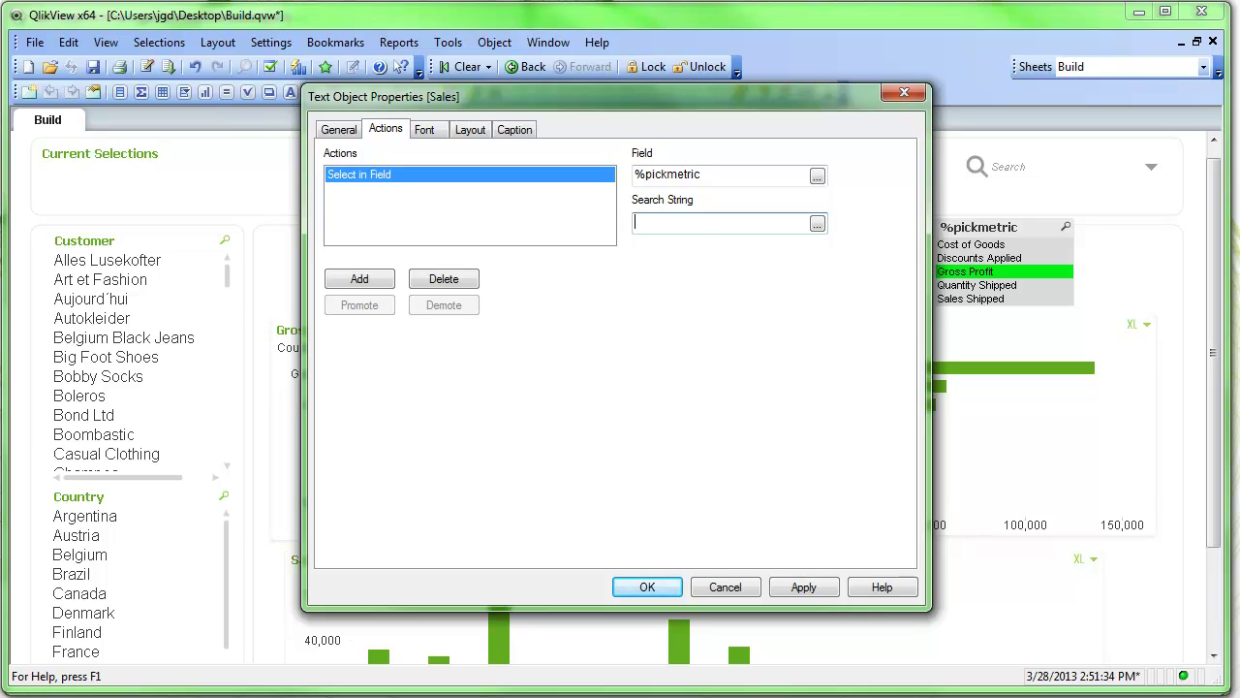
text(Sales Shipped)
key(Return)
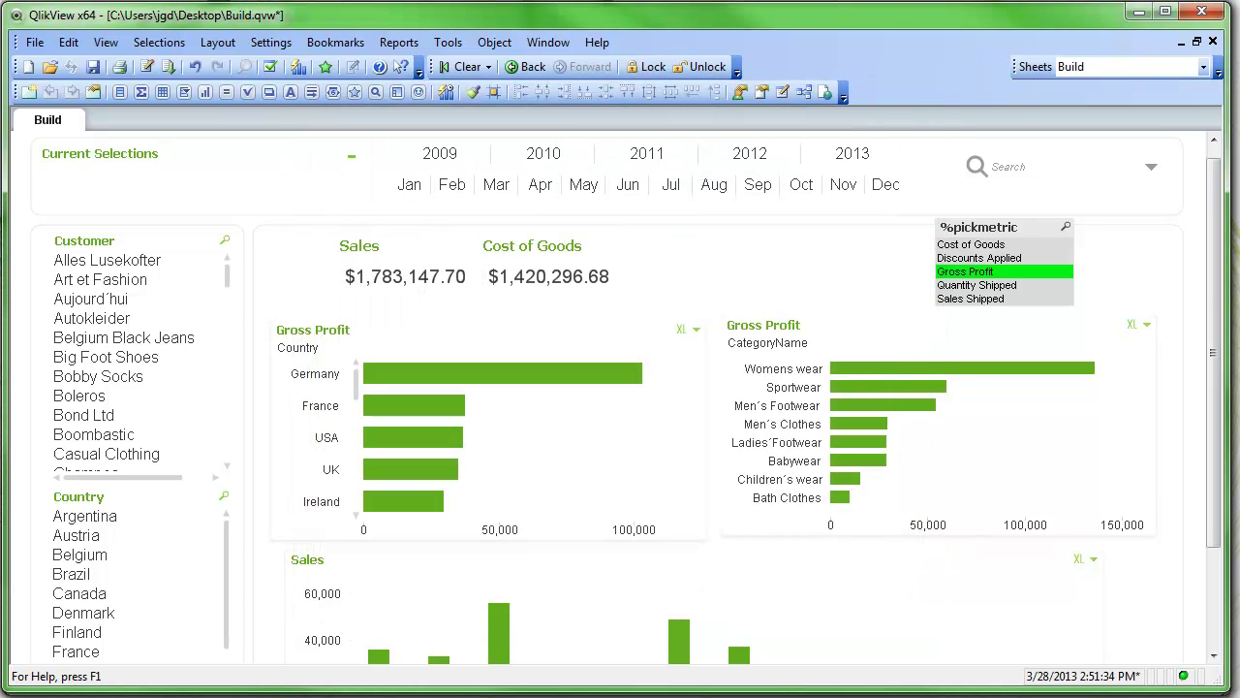
Step: Test the charts by switching the metric to Sales Shipped and Cost of Goods
click(972, 299)
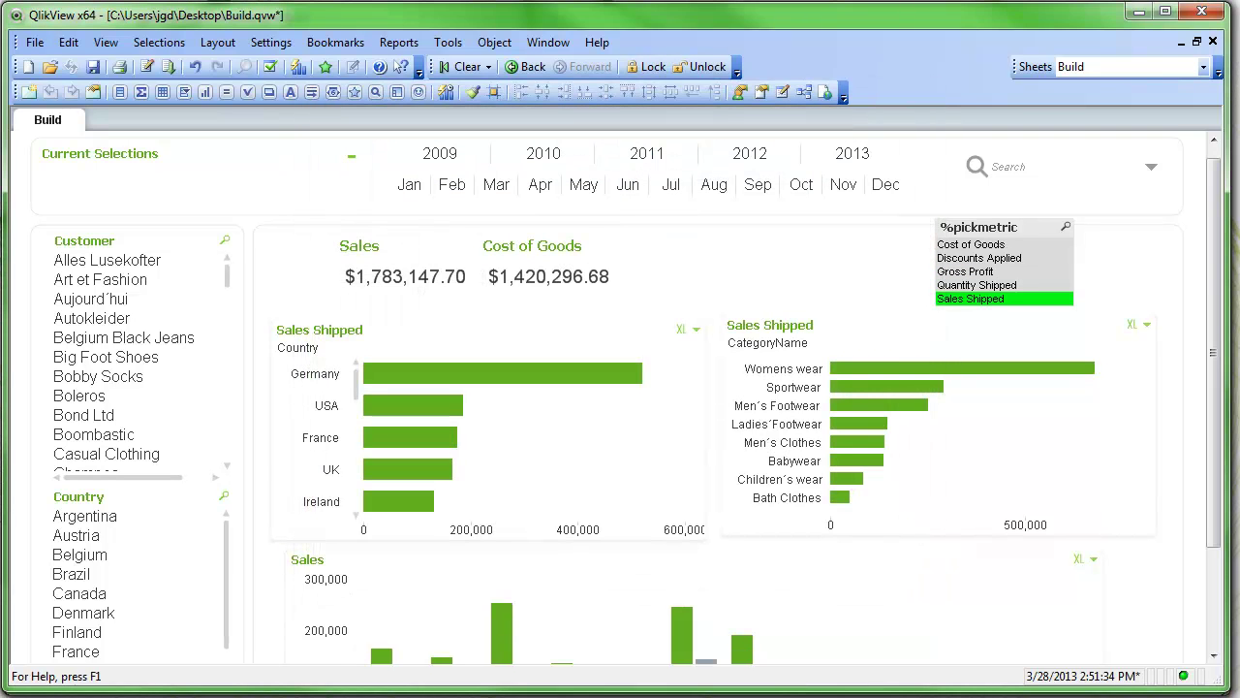
click(972, 244)
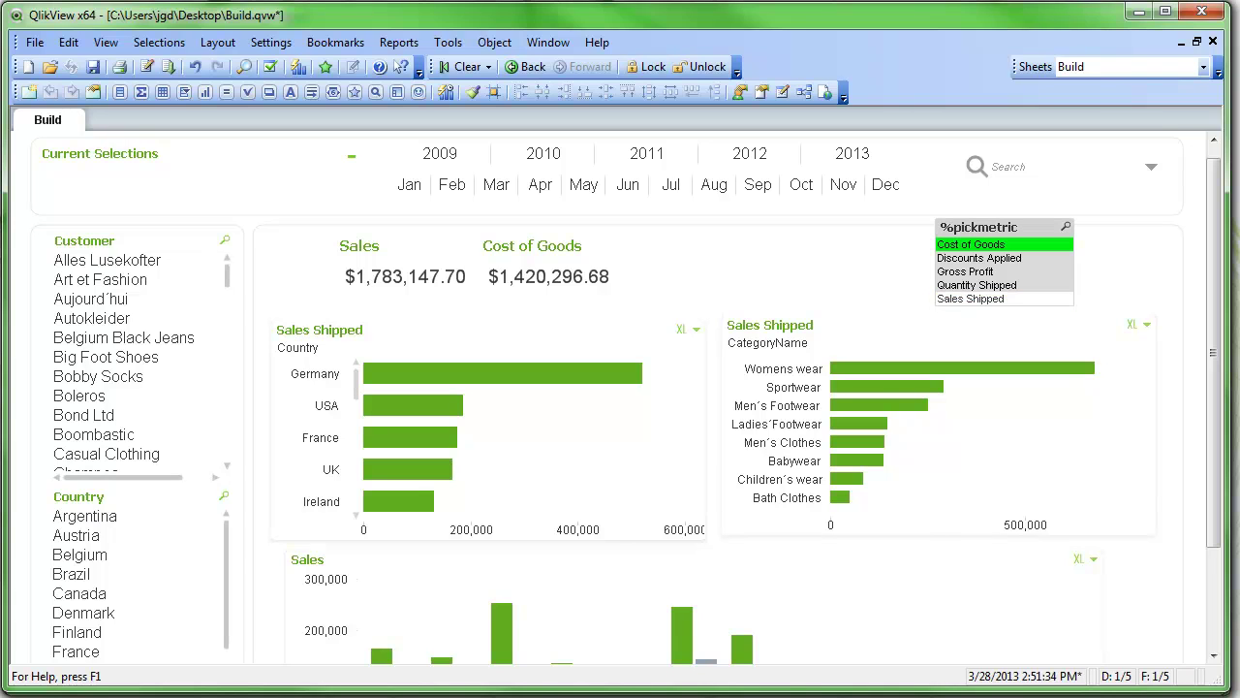
Step: Add a Select in Field action to the Cost of Goods text object
right_click(534, 272)
click(594, 287)
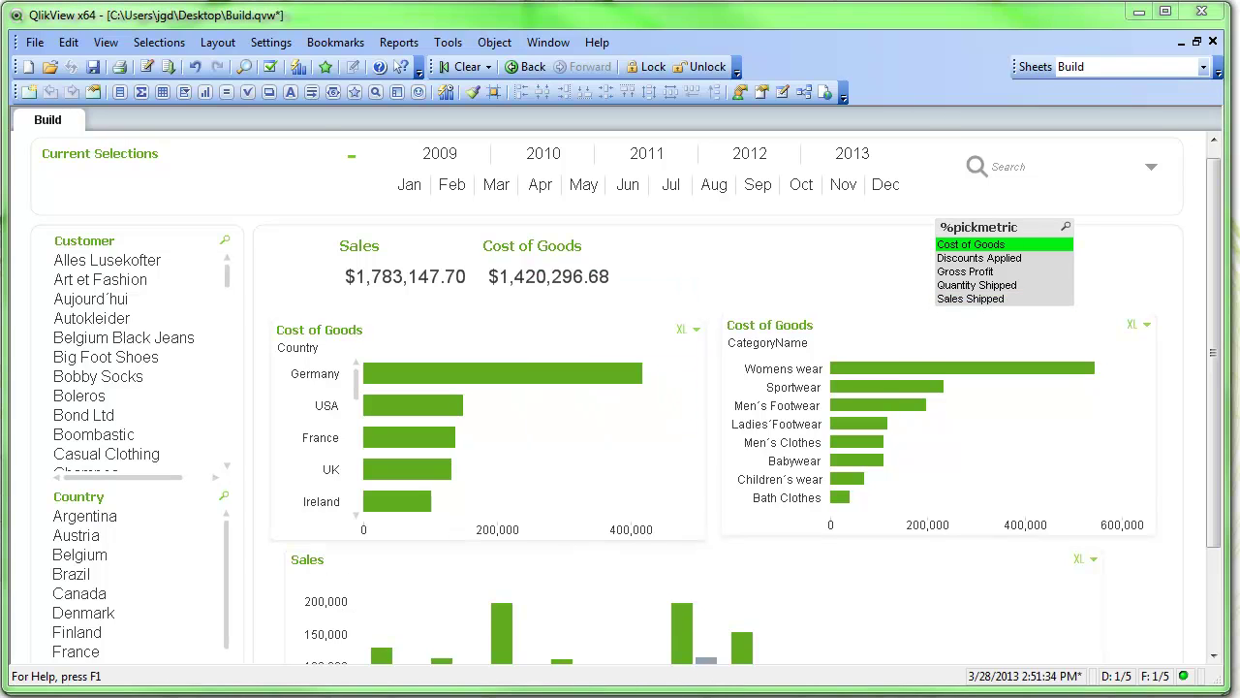
click(339, 130)
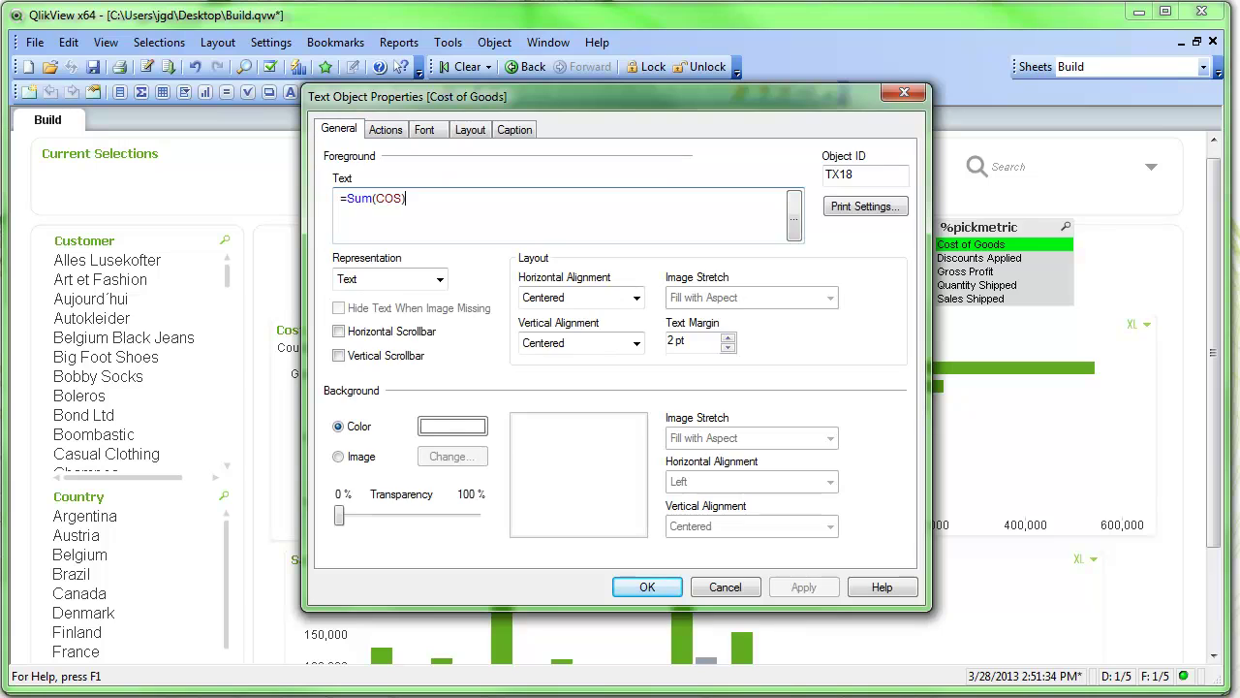
click(386, 129)
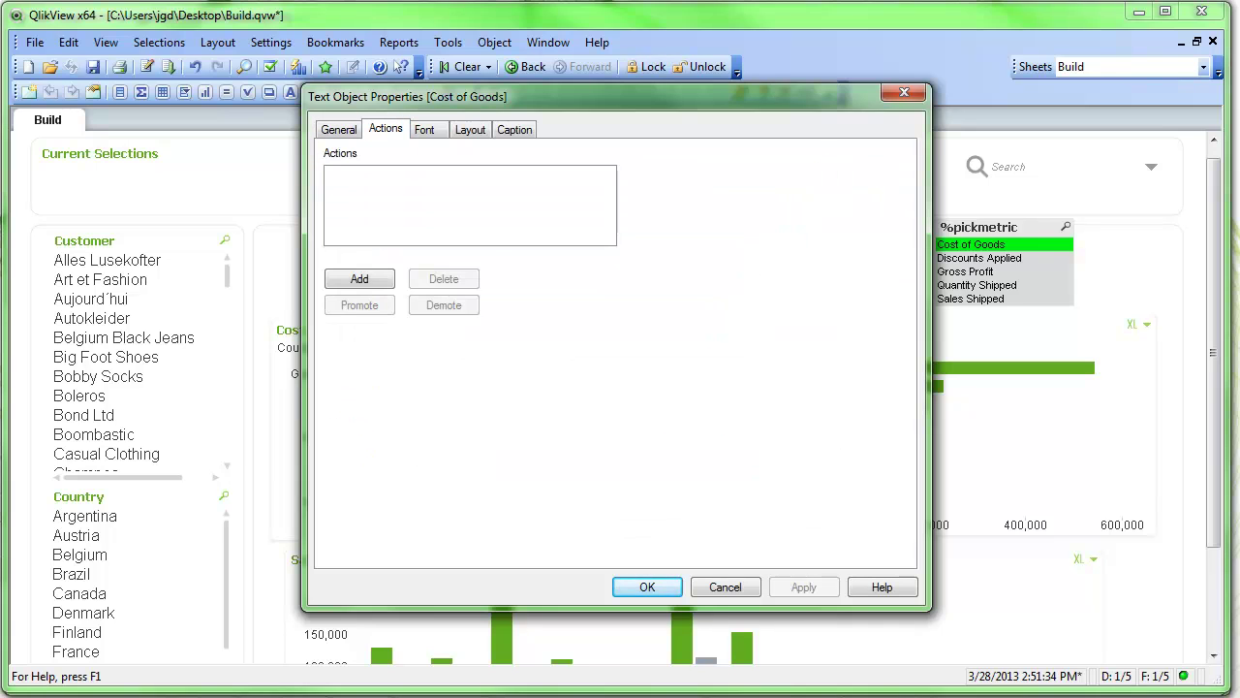
click(360, 278)
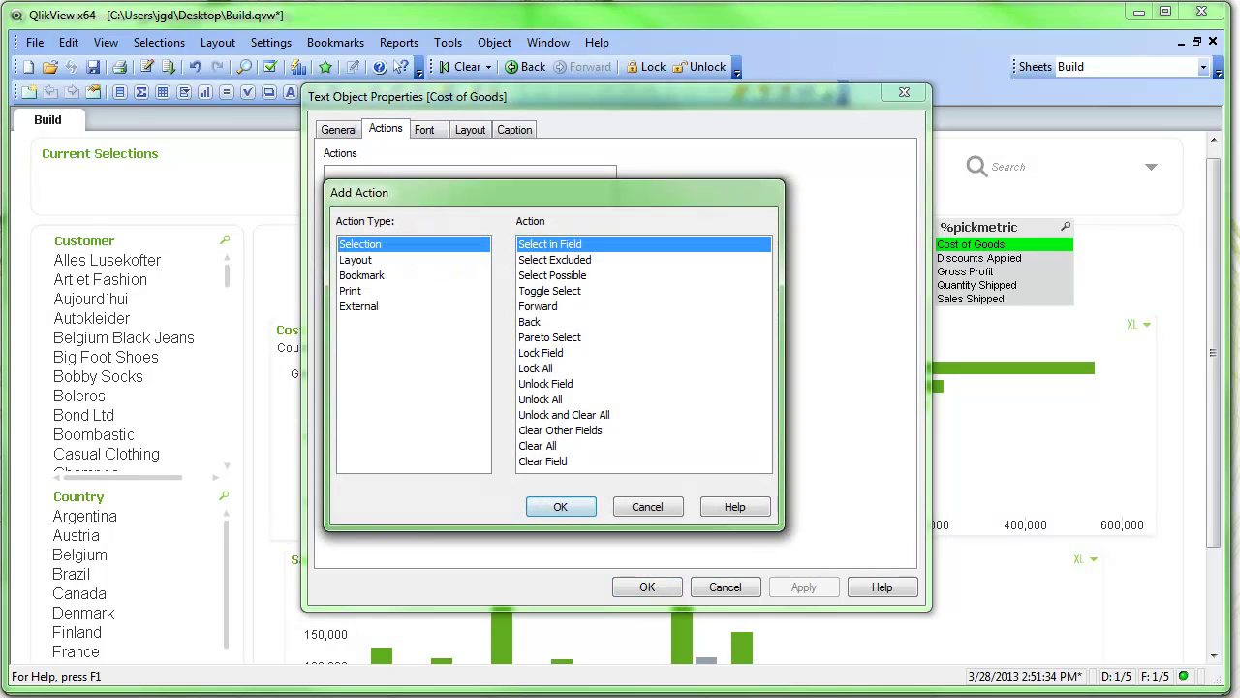
click(561, 506)
Step: Set the action's field to %pickmetric and its search string to Cost of Goods, and apply the text object properties
click(720, 176)
text(%)
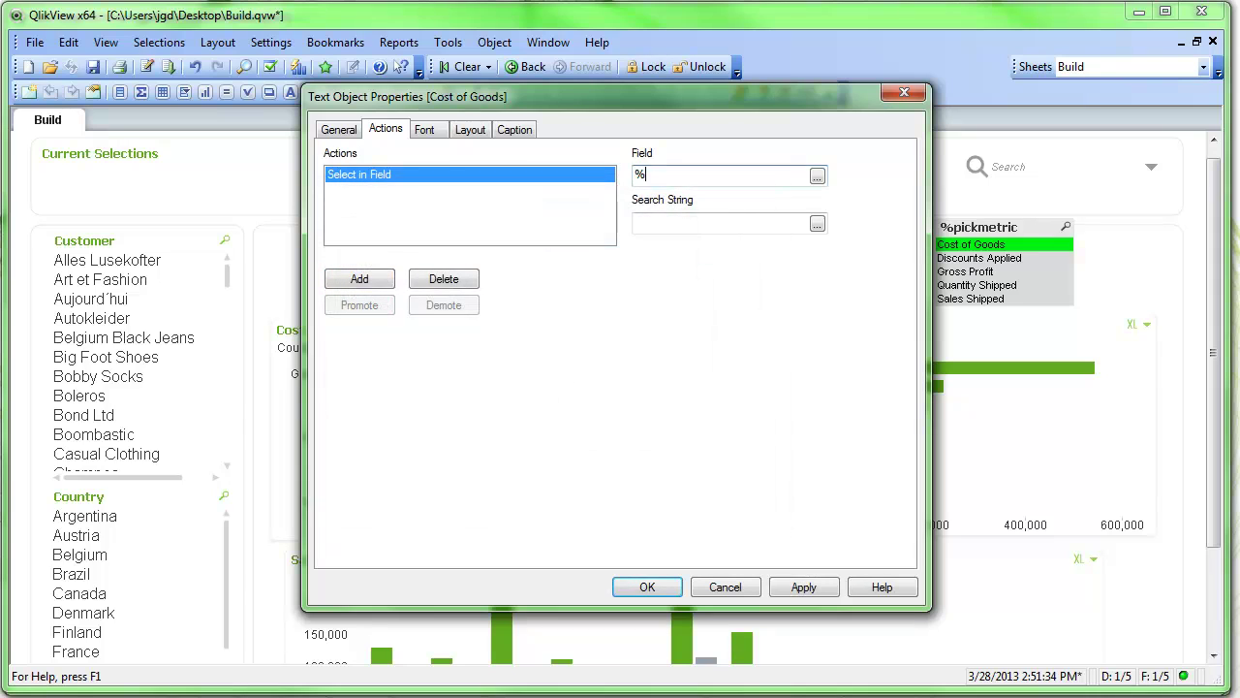
text(pickmetric)
key(Tab)
key(Tab)
text(Cost of Goods)
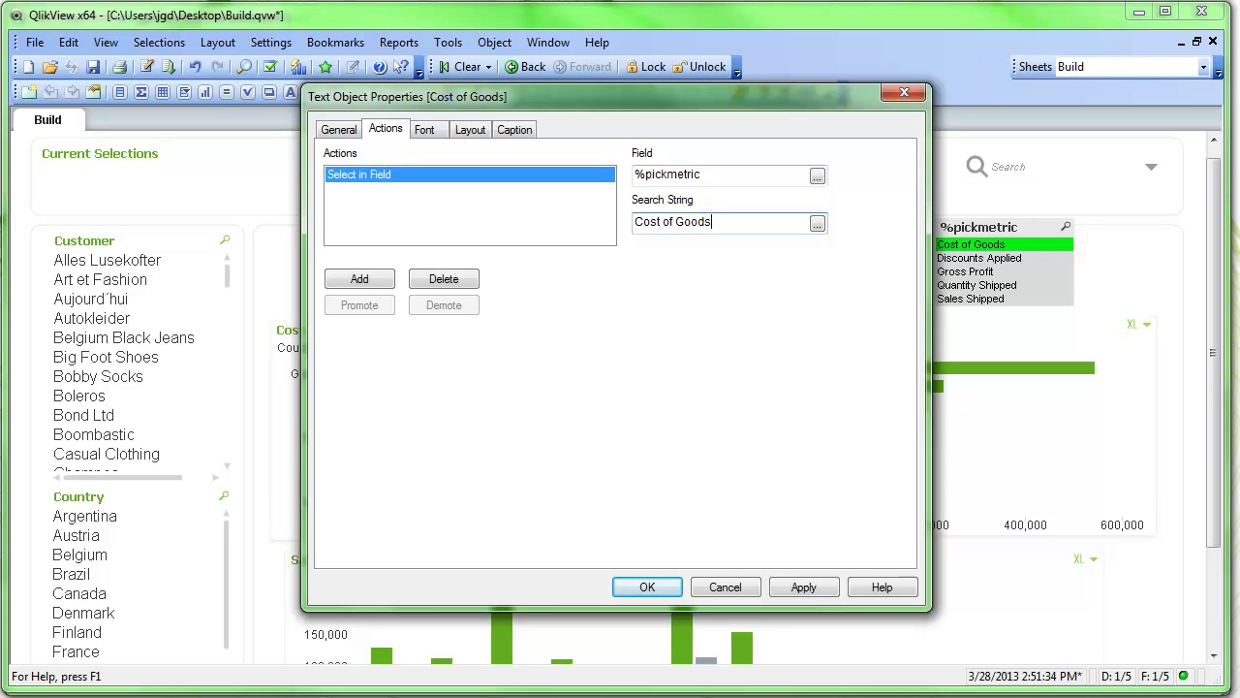
click(803, 587)
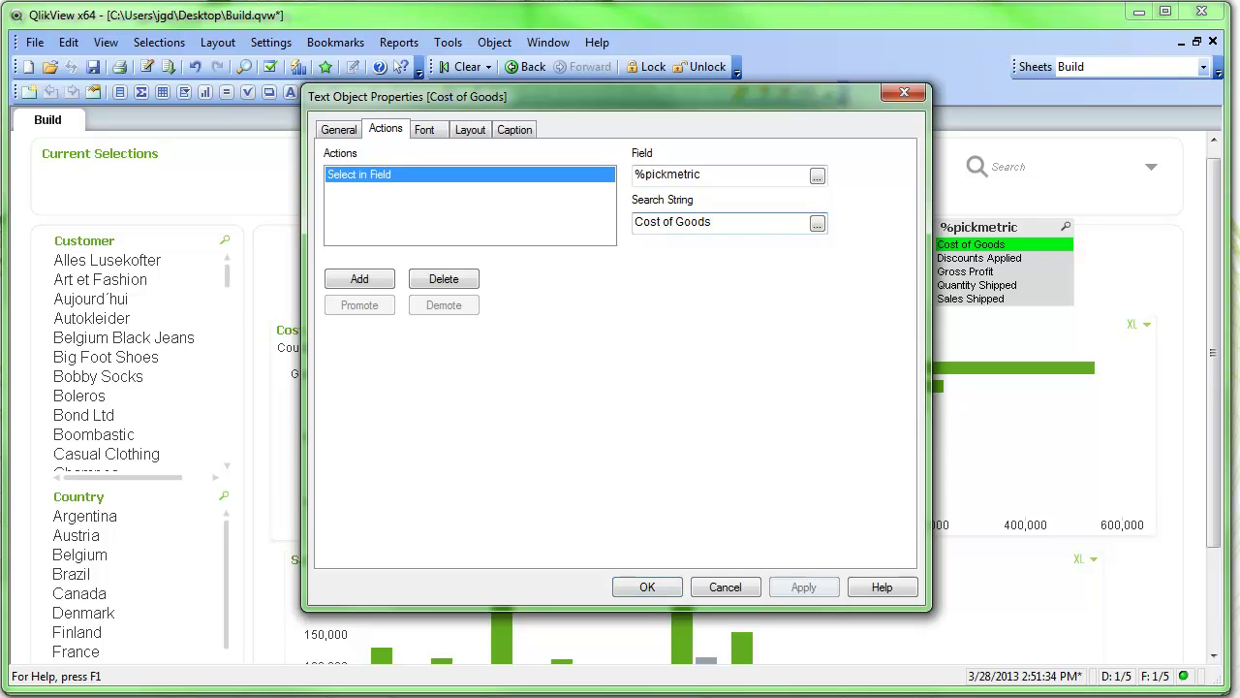
click(648, 587)
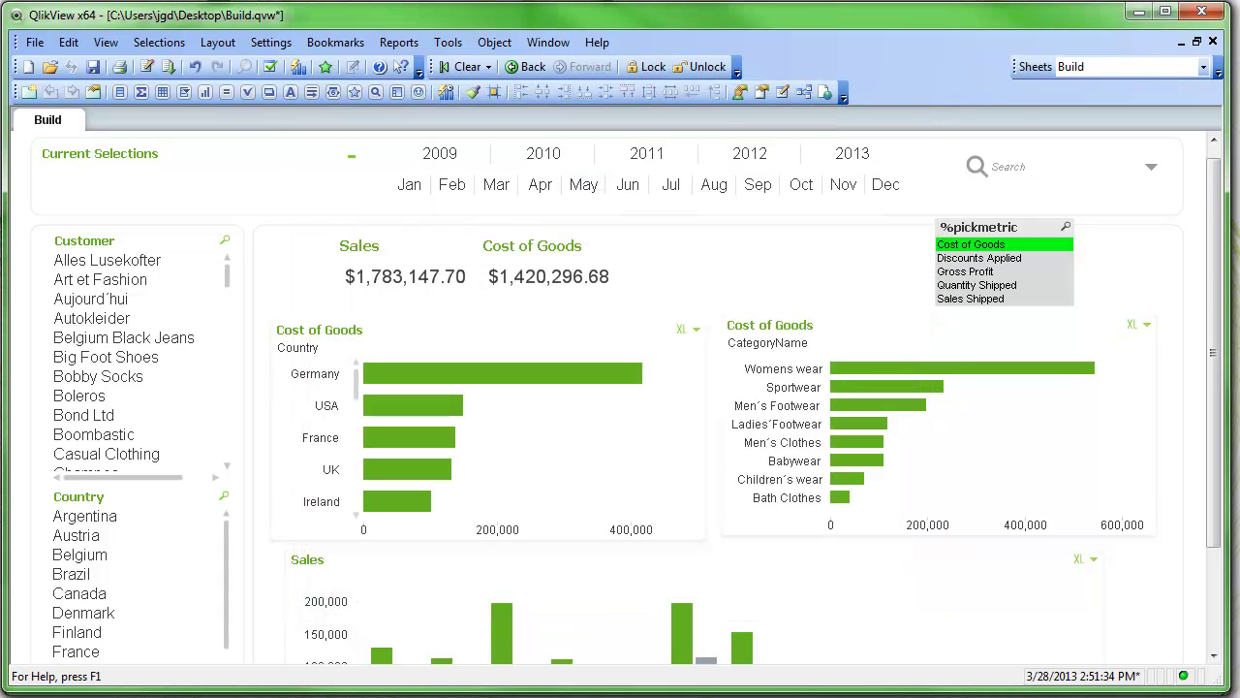
Step: Switch the metric through Sales Shipped, Cost of Goods and Gross Profit, and take the %pickmetric list box off the sheet
click(988, 299)
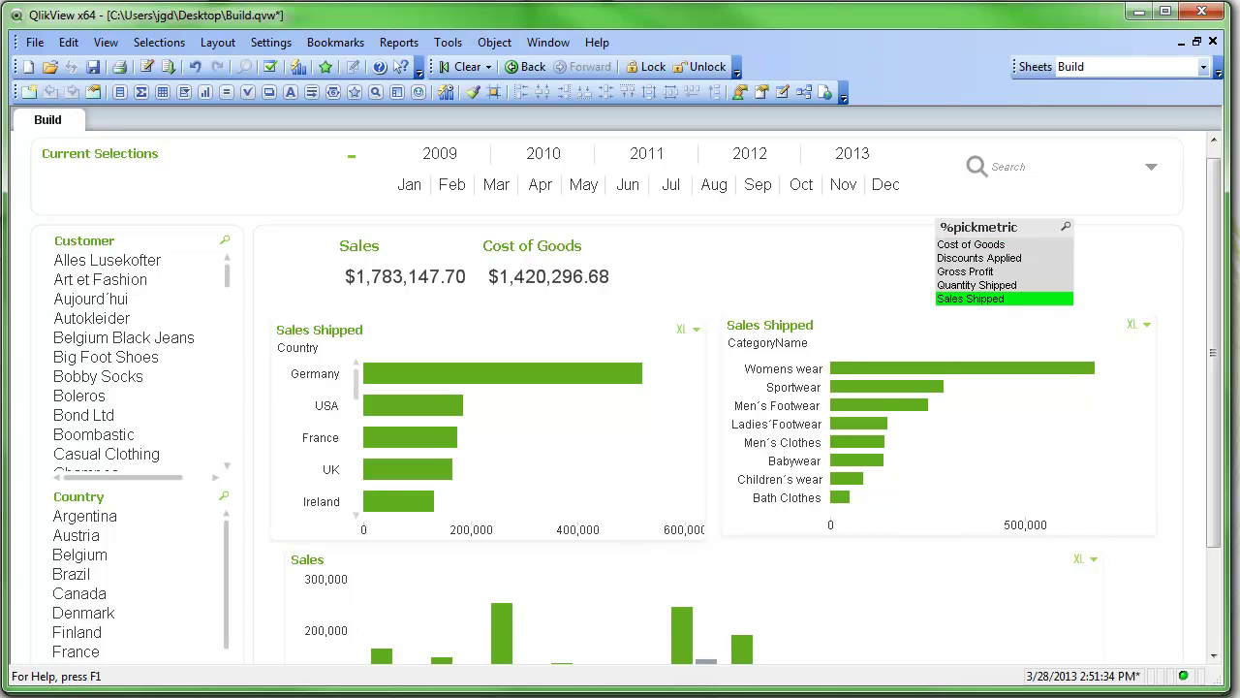
click(988, 244)
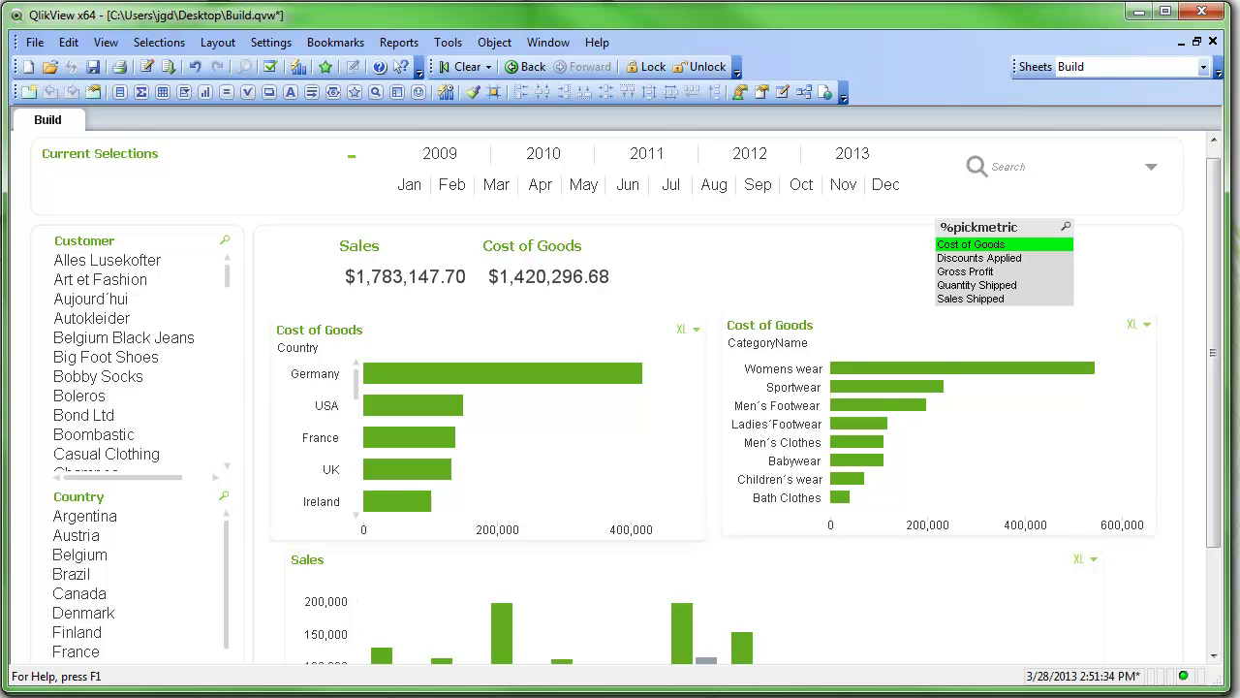
click(988, 271)
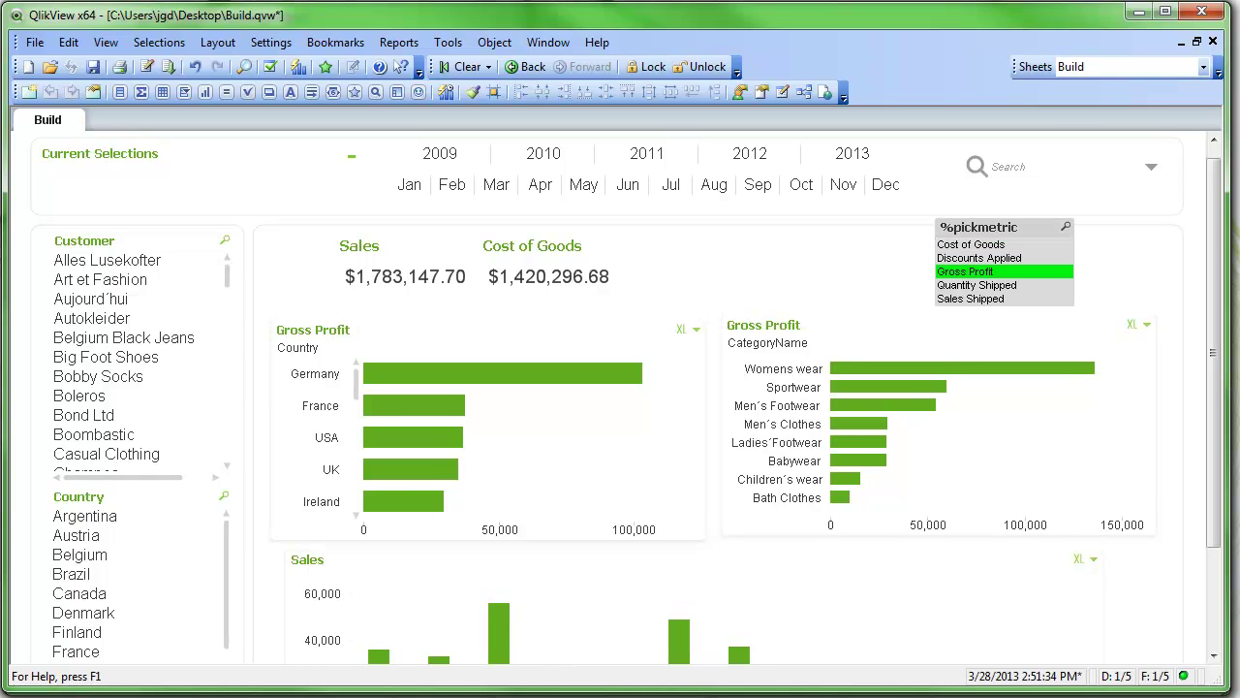
key(ctrl+z)
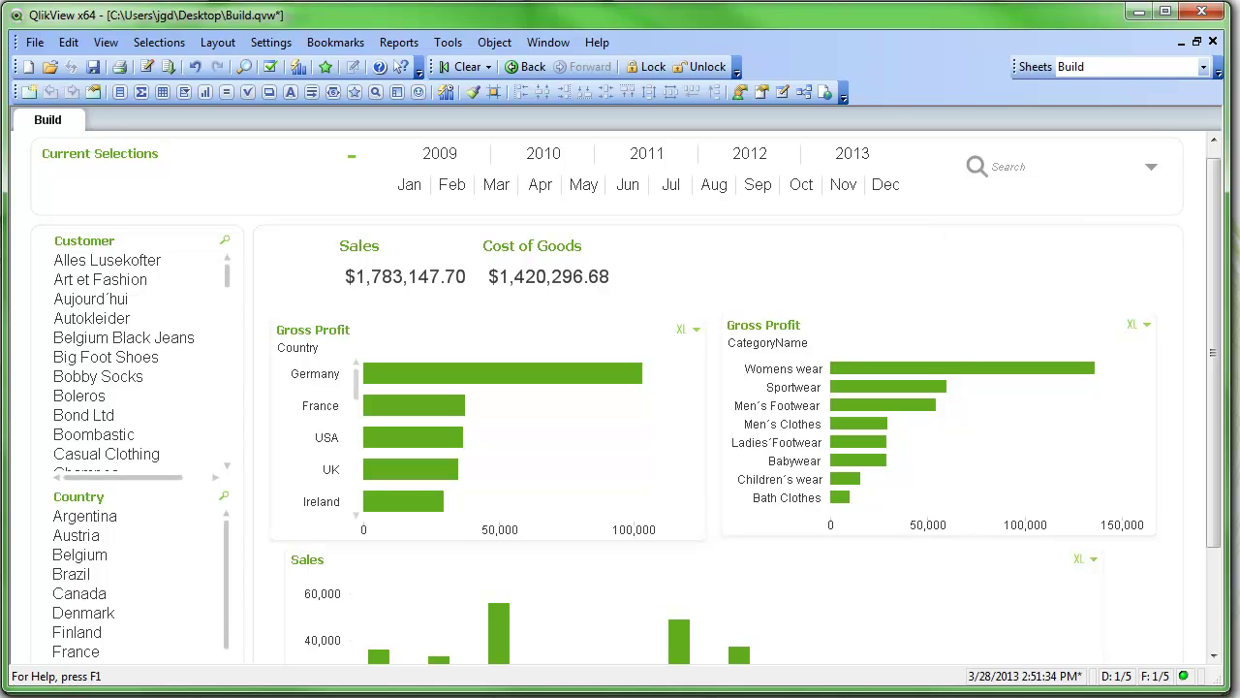
Step: Test the metric switching with the Sales and Cost of Goods text objects
click(404, 275)
mouse_move(411, 369)
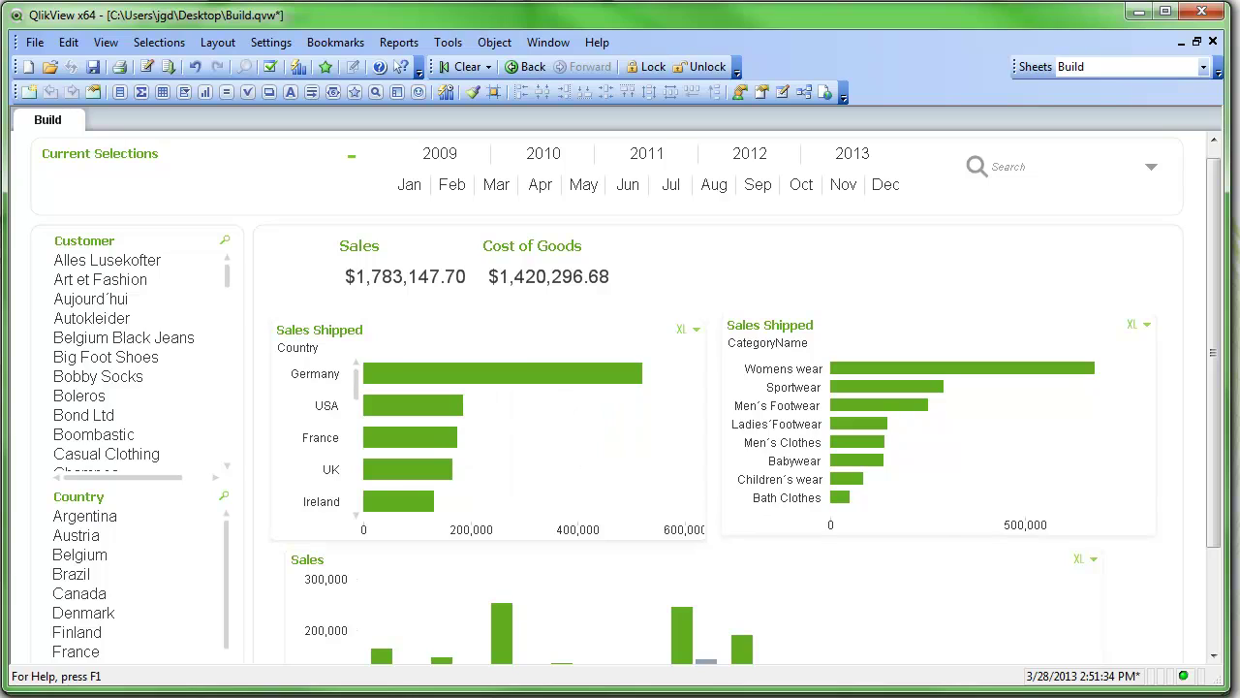
click(547, 275)
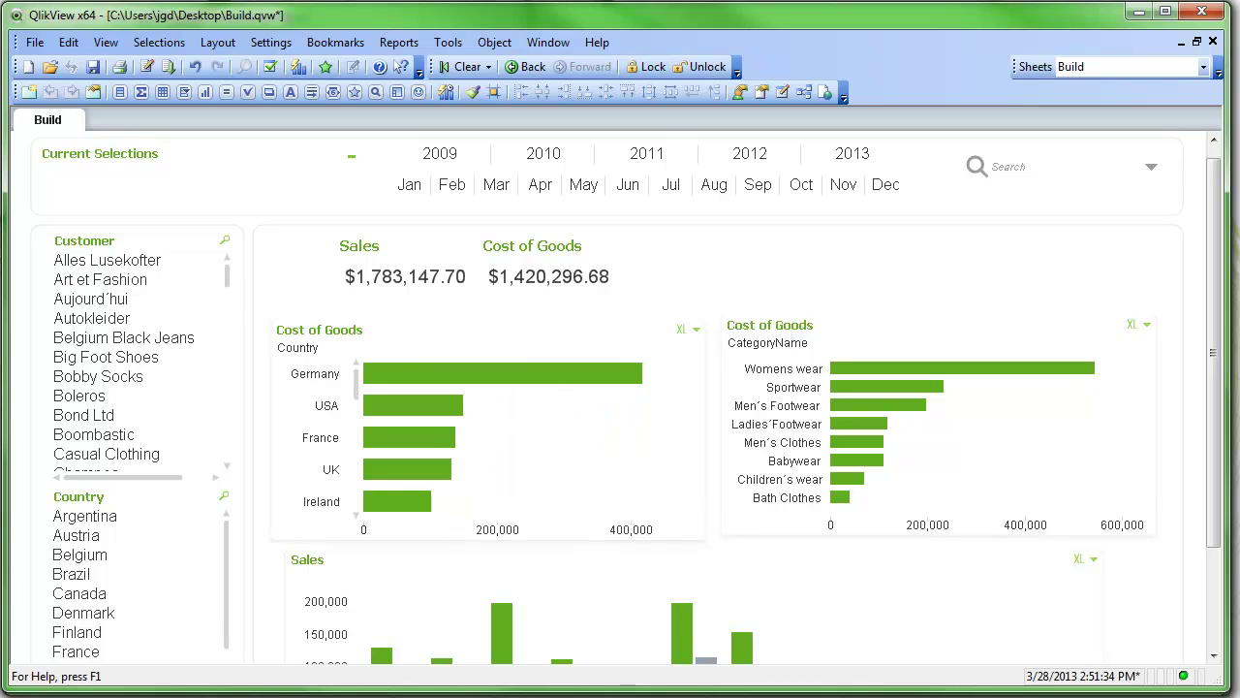
Step: Switch the Sales text object's background to a calculated base color and open its expression for editing
right_click(398, 279)
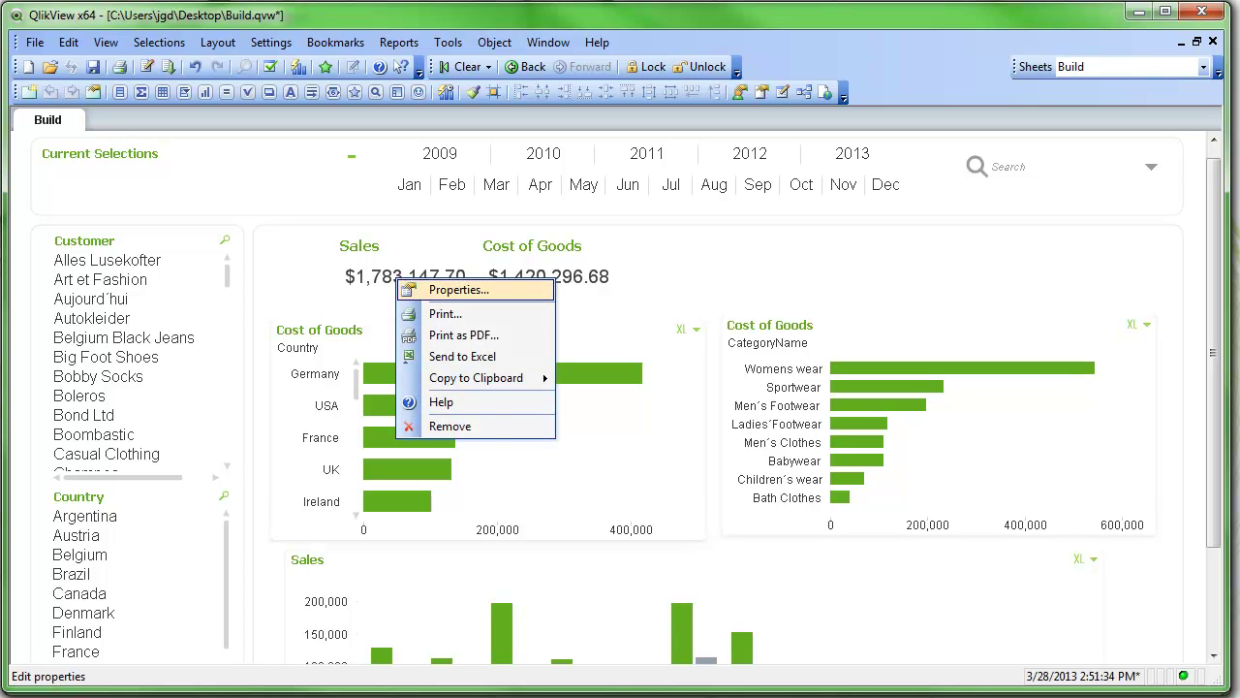
click(451, 290)
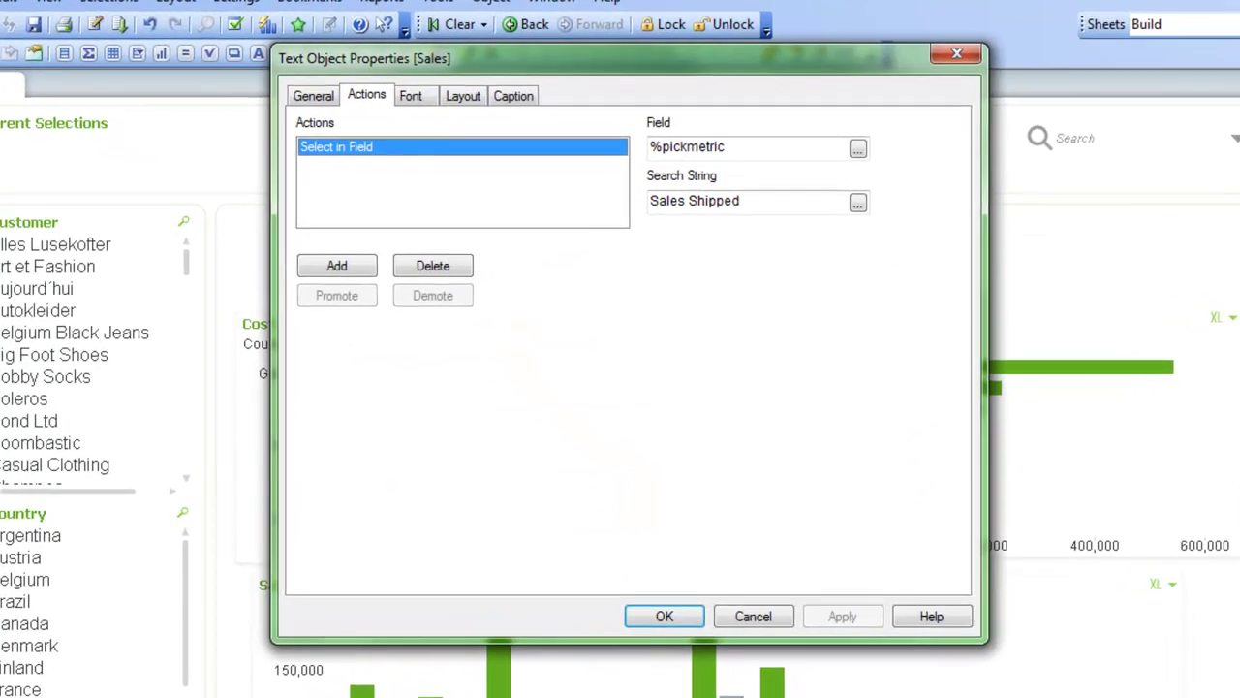
click(344, 127)
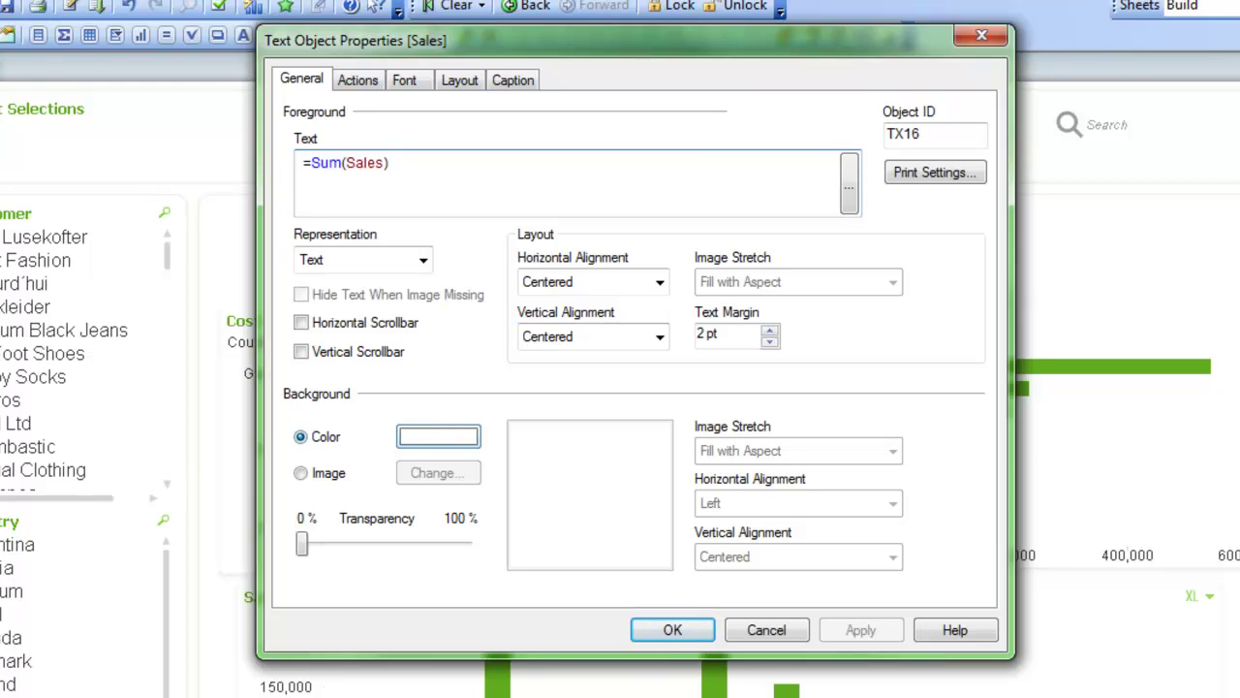
click(438, 437)
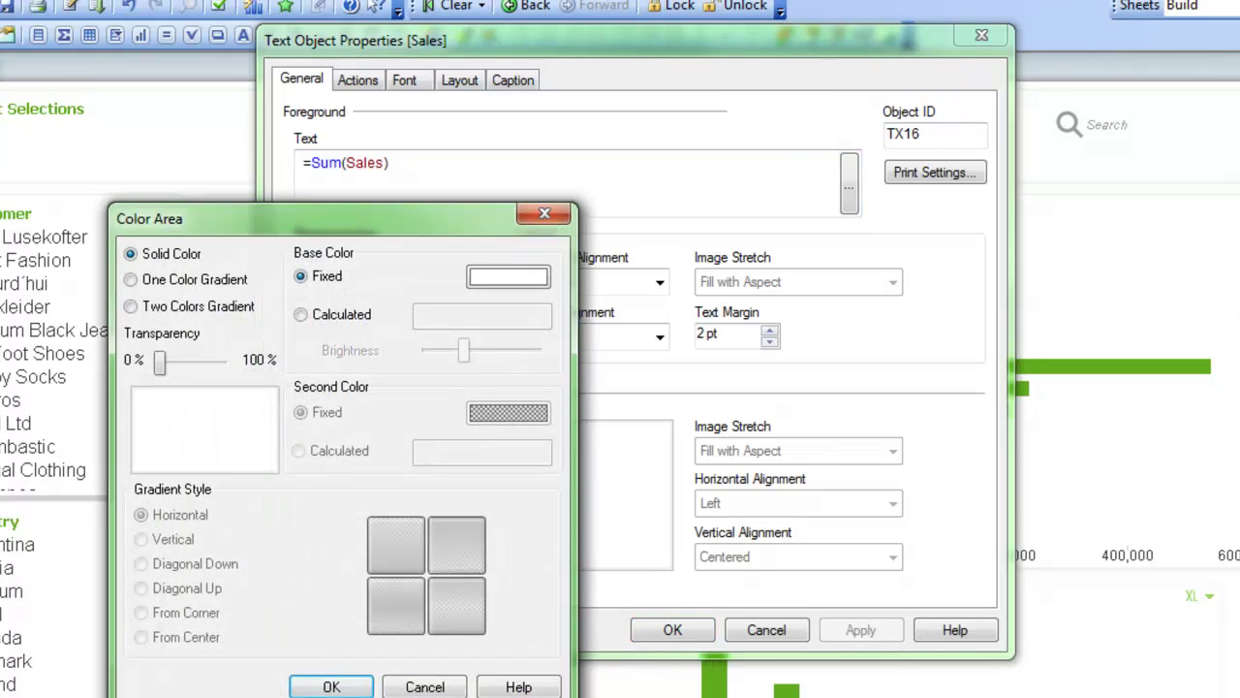
drag(243, 218, 541, 87)
click(599, 183)
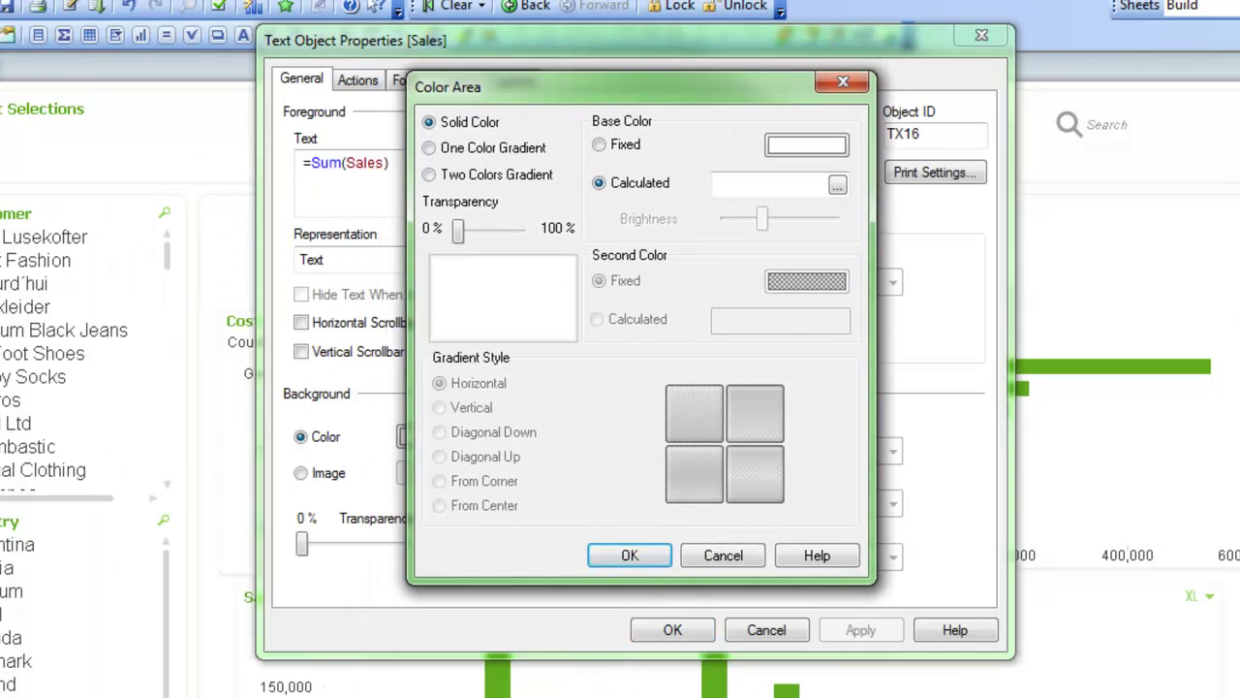
click(837, 184)
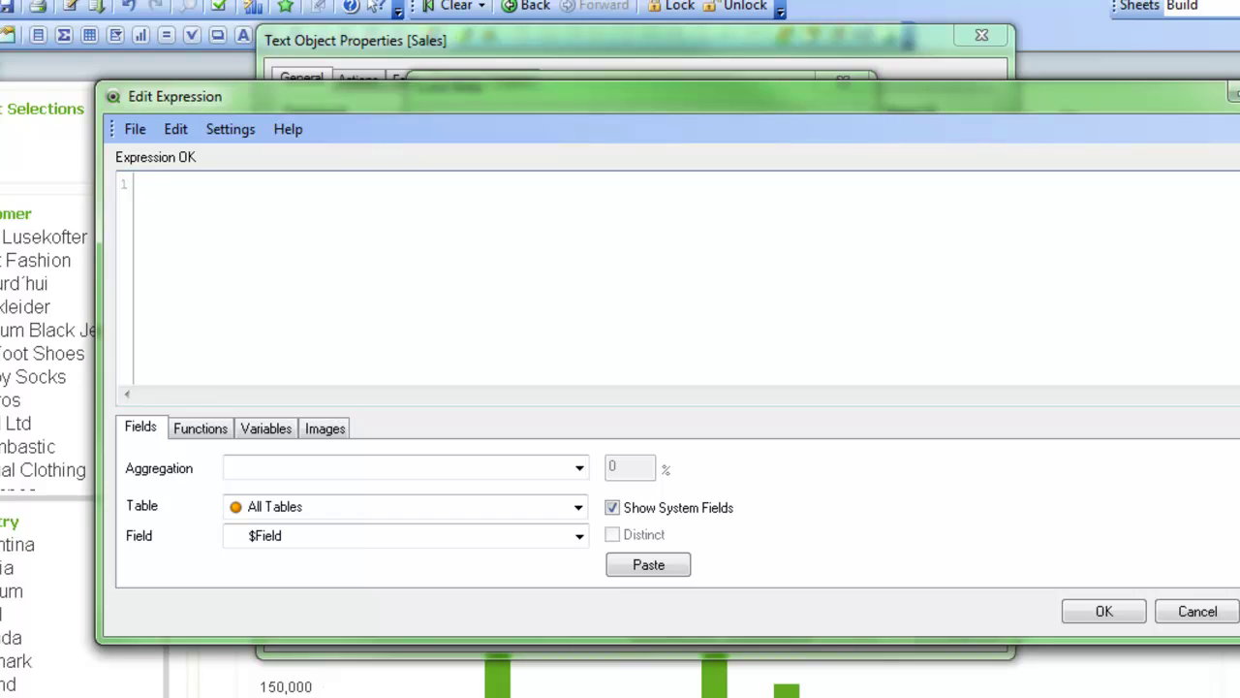
Step: Set the background color expression to if(%pickmetric = 'Sales Shipped', Red(), Blue()) and accept the Sales text object properties
text(if(PI)
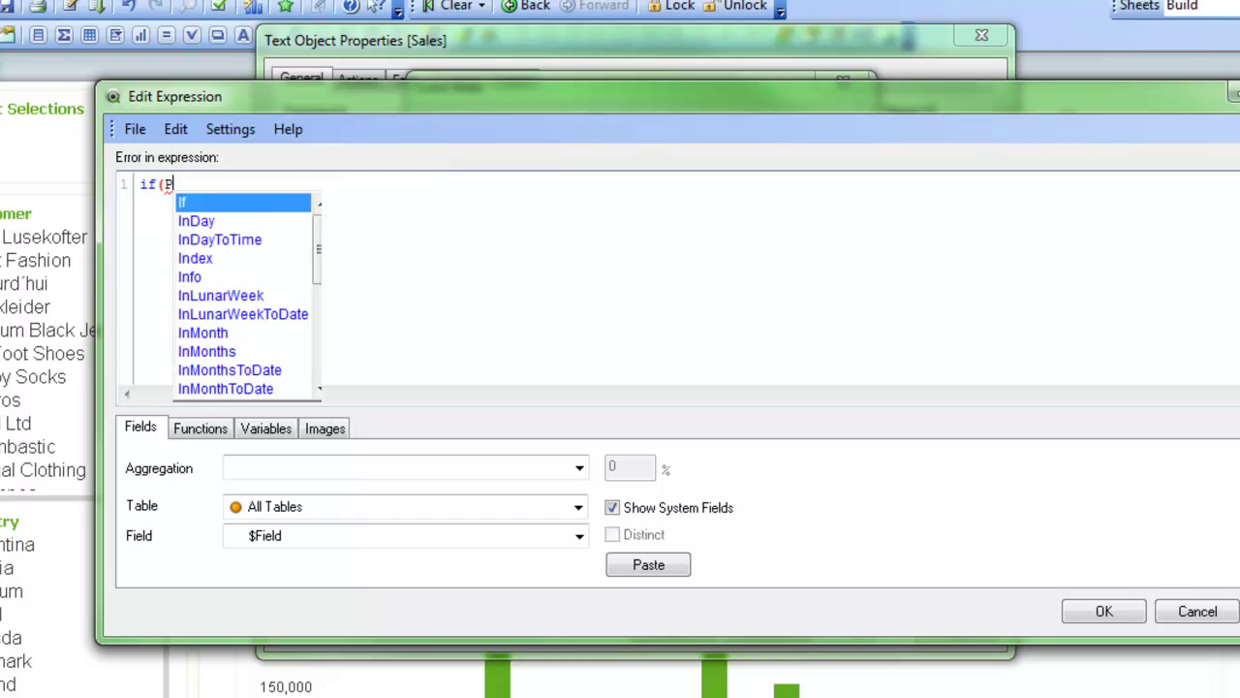
key(BackSpace)
key(BackSpace)
text(%pickmetric = ')
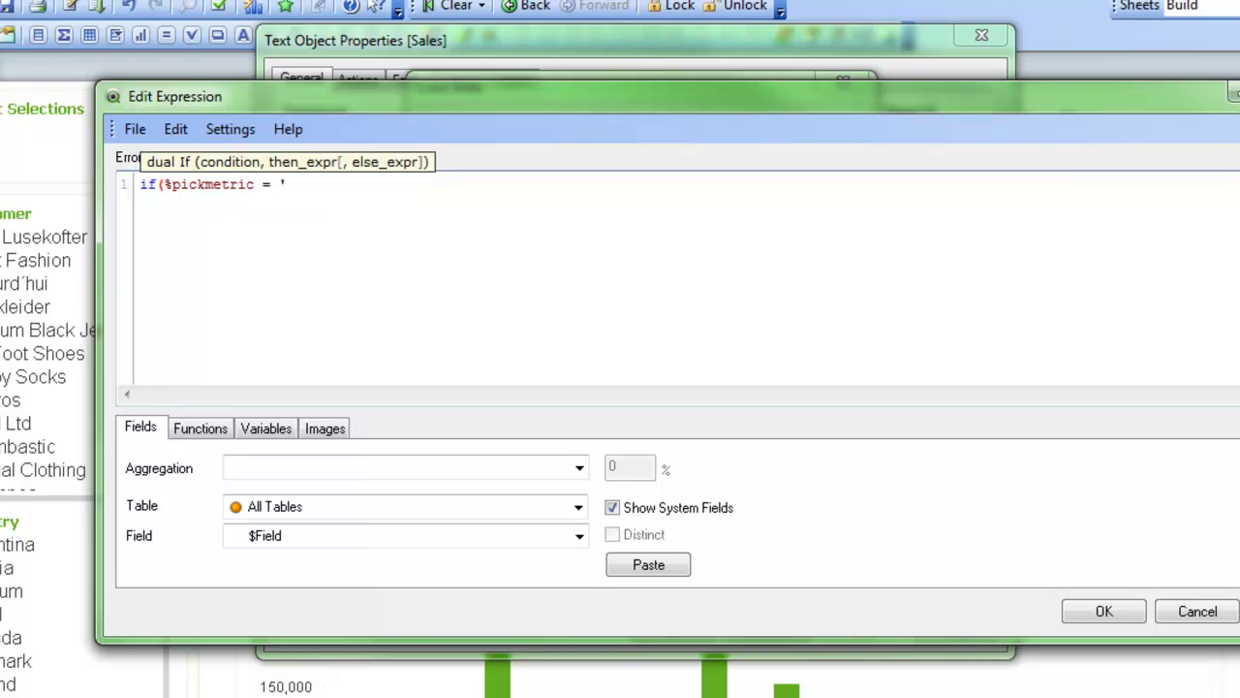
text(Sales Shipped', )
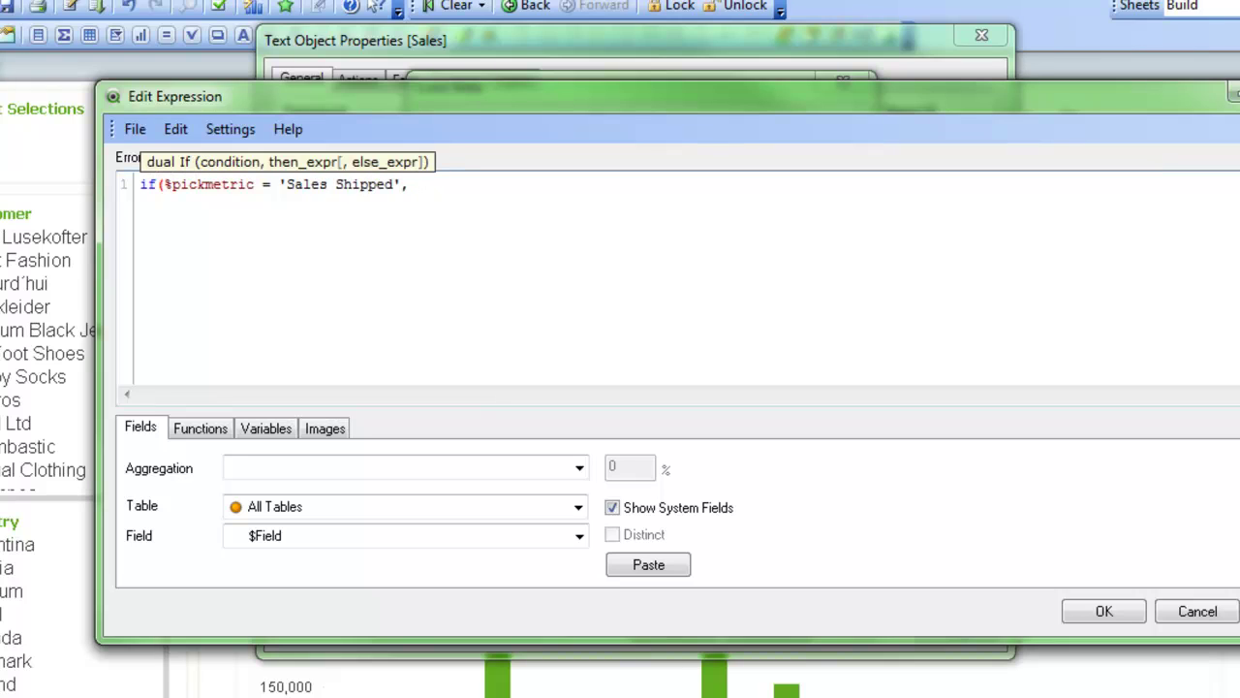
text(Red(), Blue()))
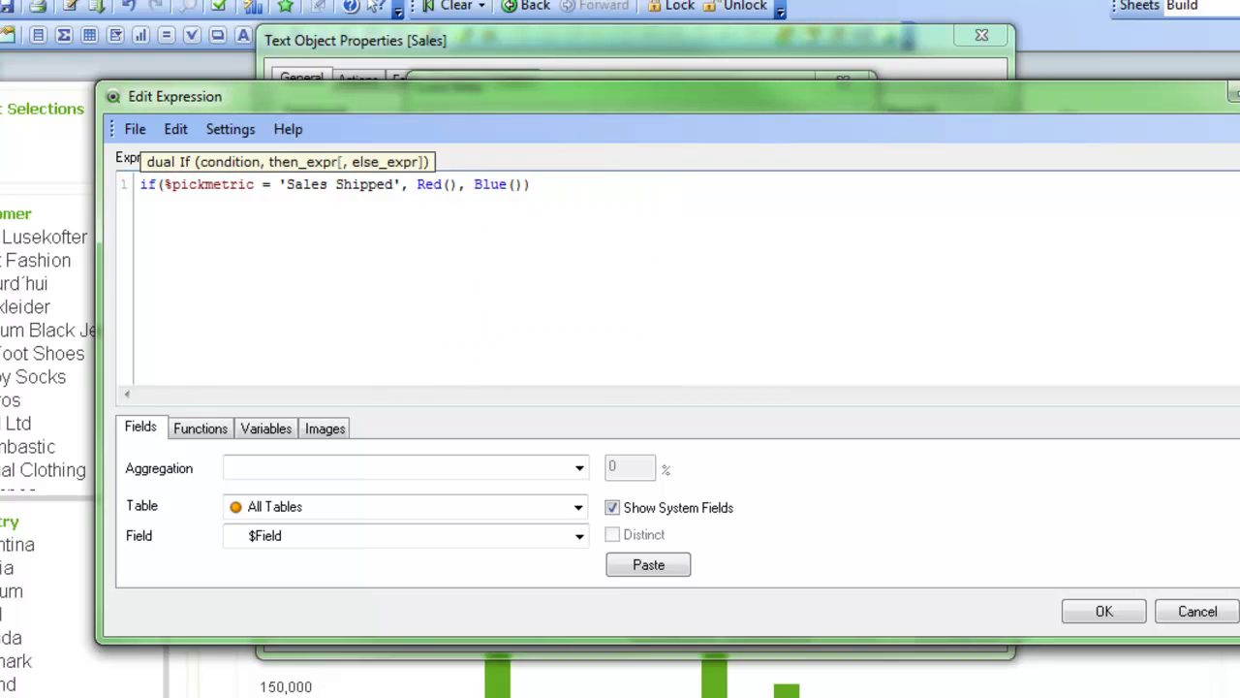
key(Return)
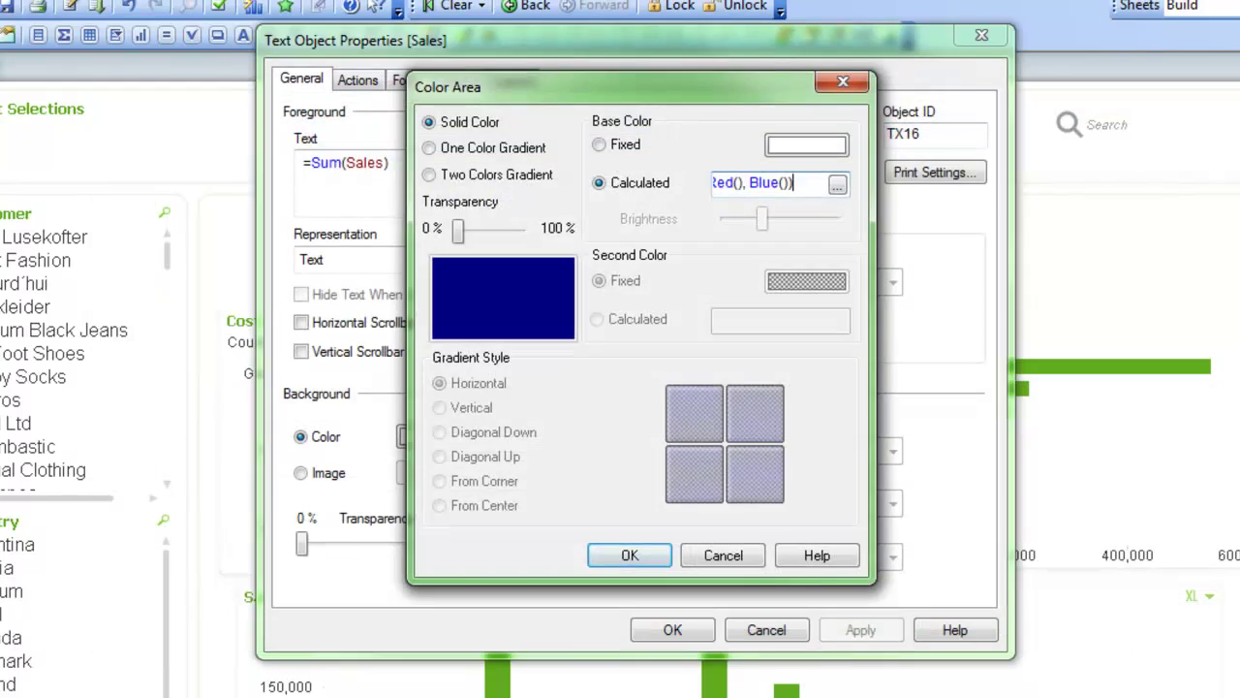
key(Return)
key(Return)
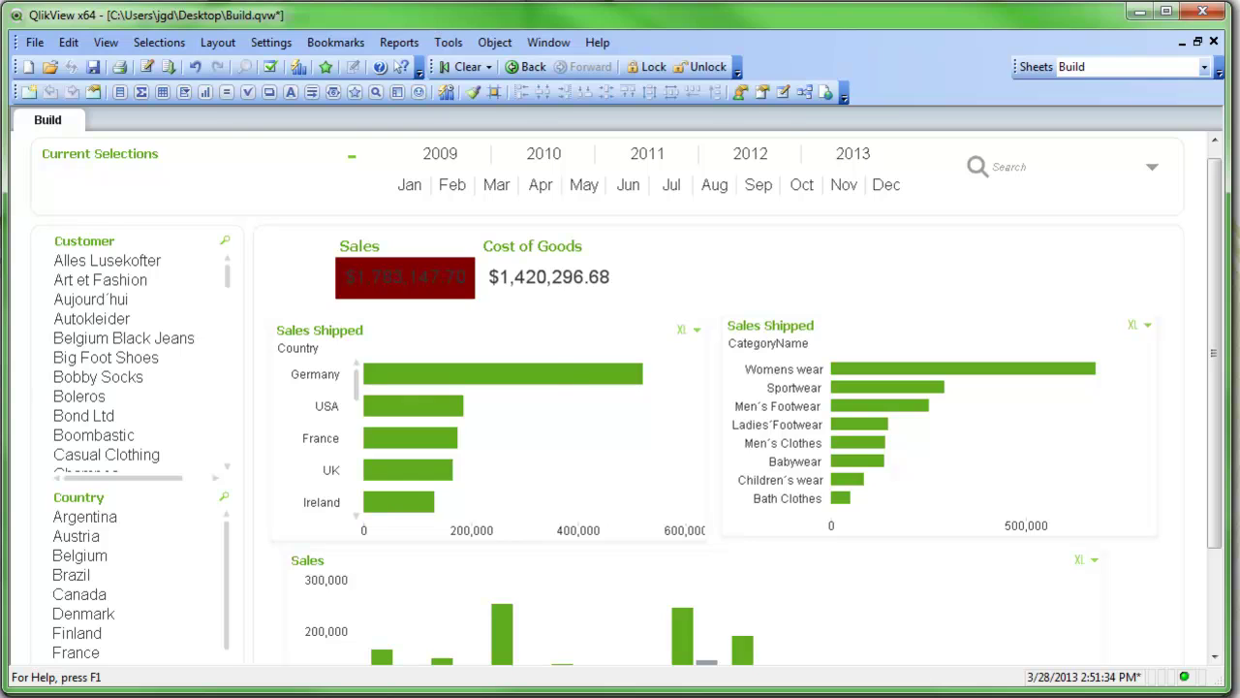
Step: Replace the Sales text object's background color expression with if(%metric = 'Sales', RGB(0,240,16),RGB(219,219,219)) and accept the properties
right_click(395, 278)
click(441, 292)
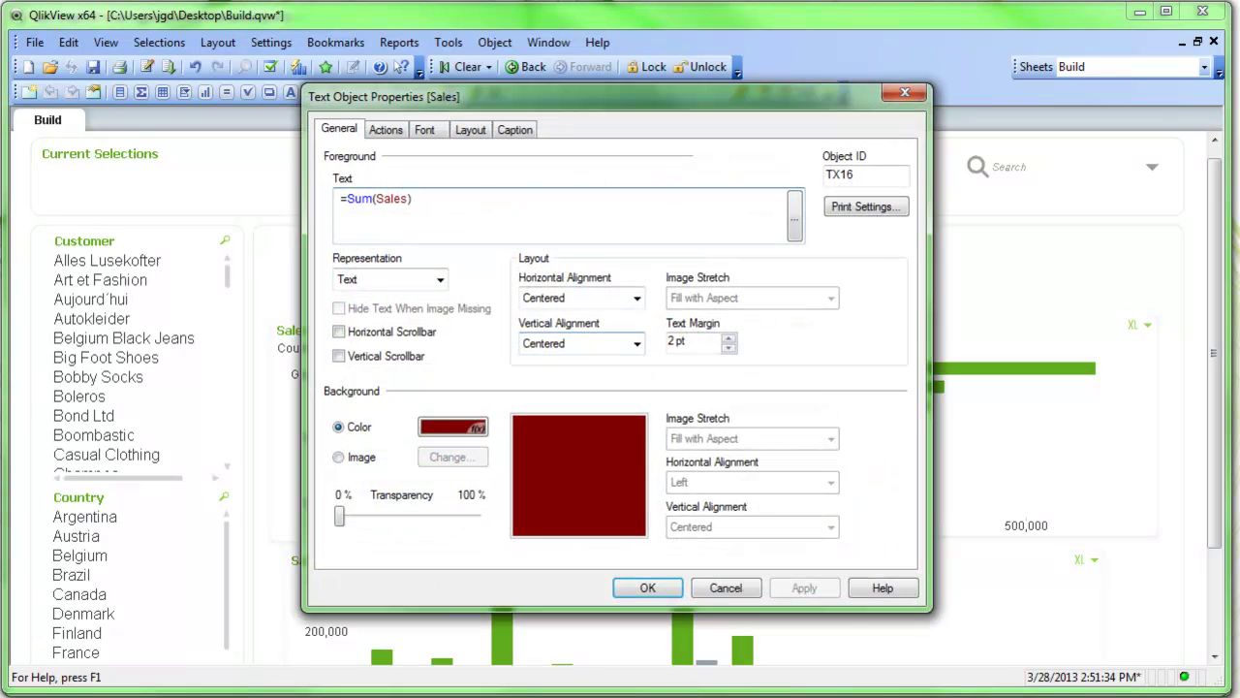
click(453, 428)
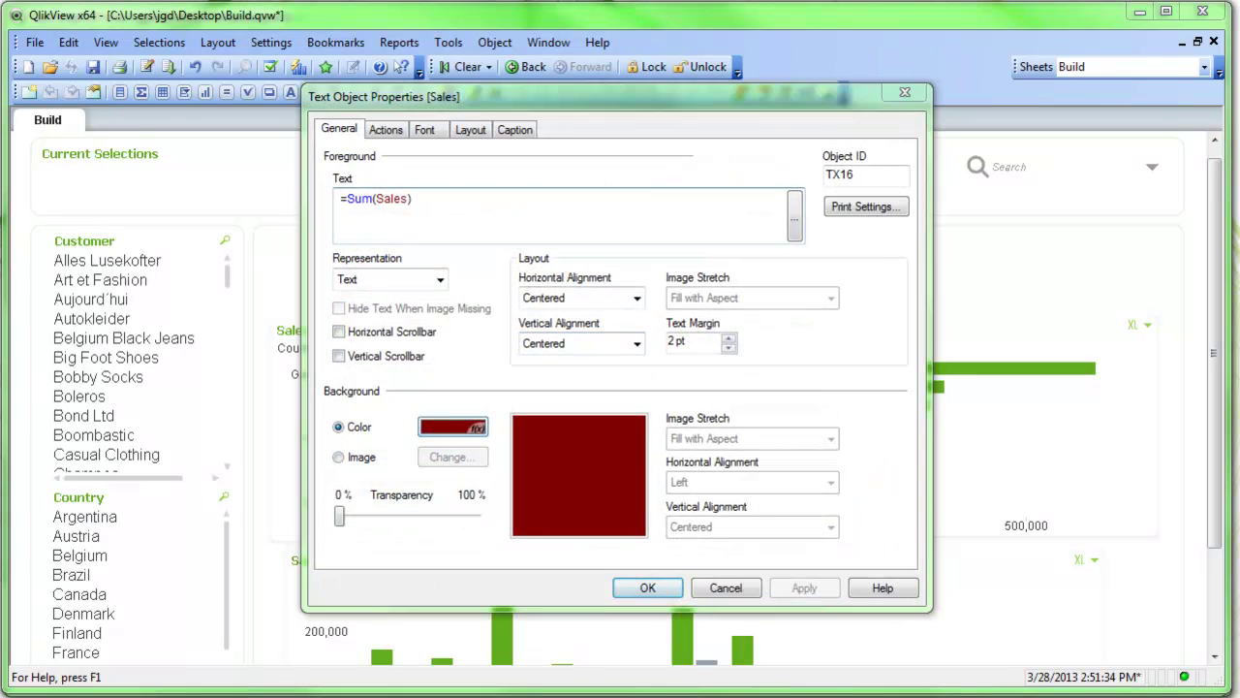
click(784, 215)
key(ctrl+a)
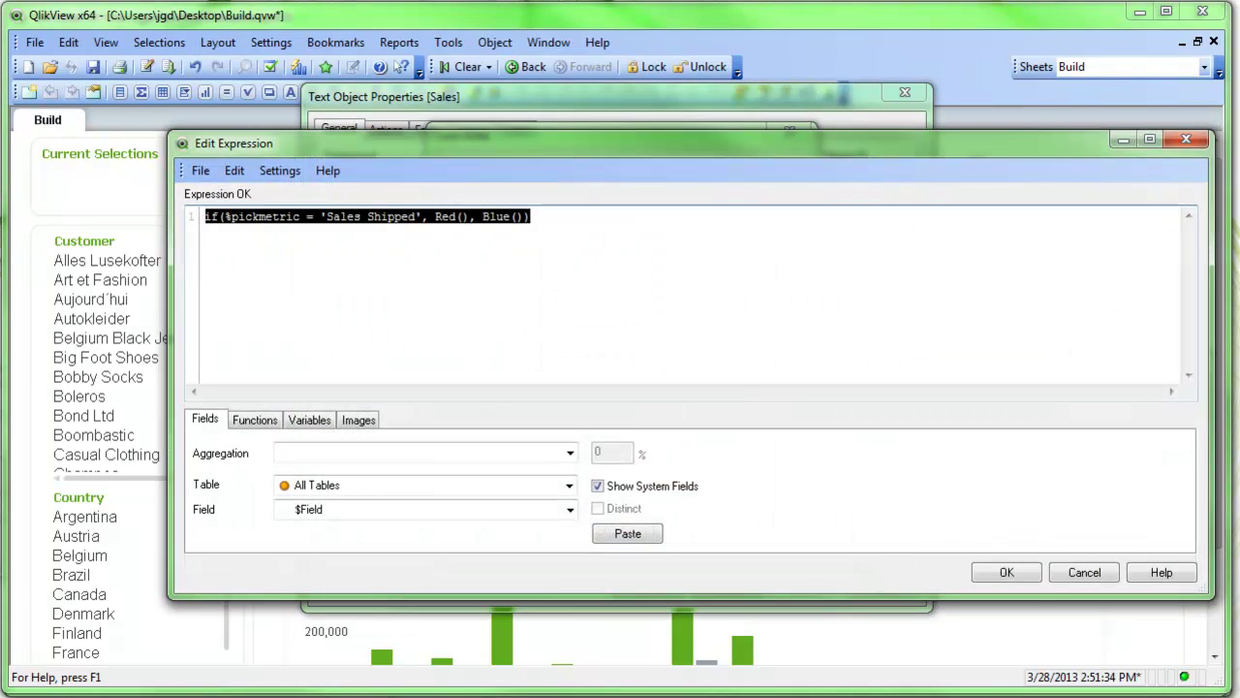
text(if($metric = 'Sales', RGB(0,240,16),RGB(219,219,219)))
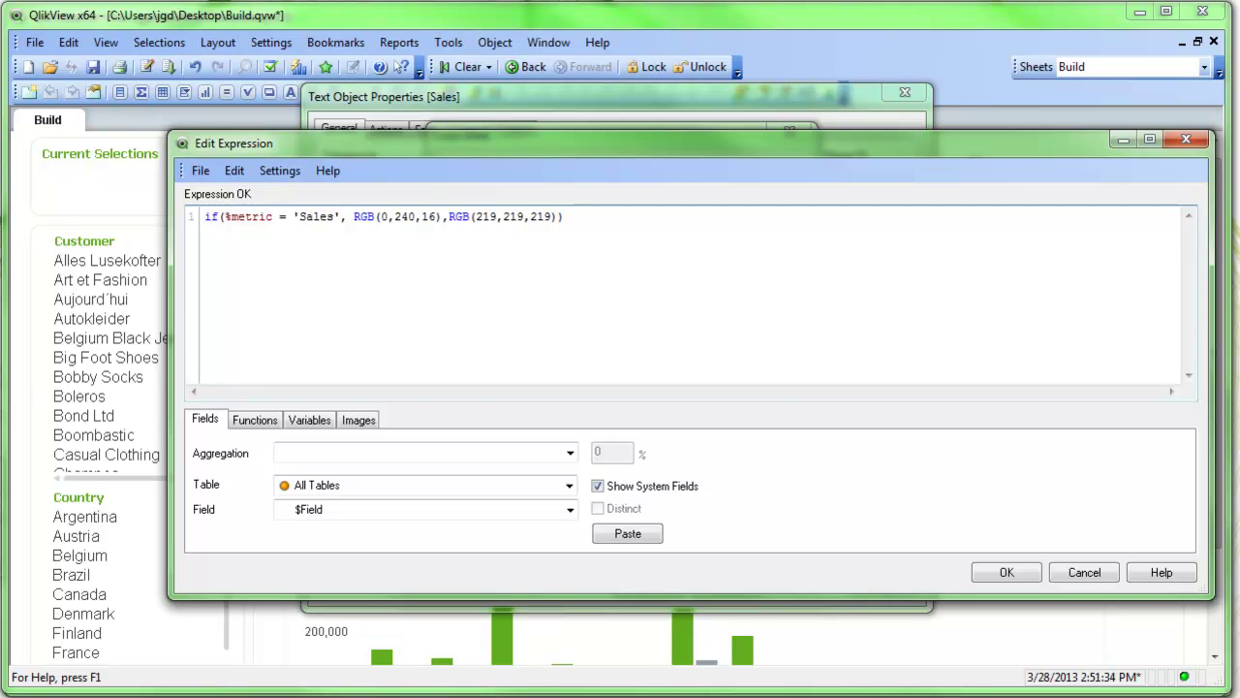
click(1007, 573)
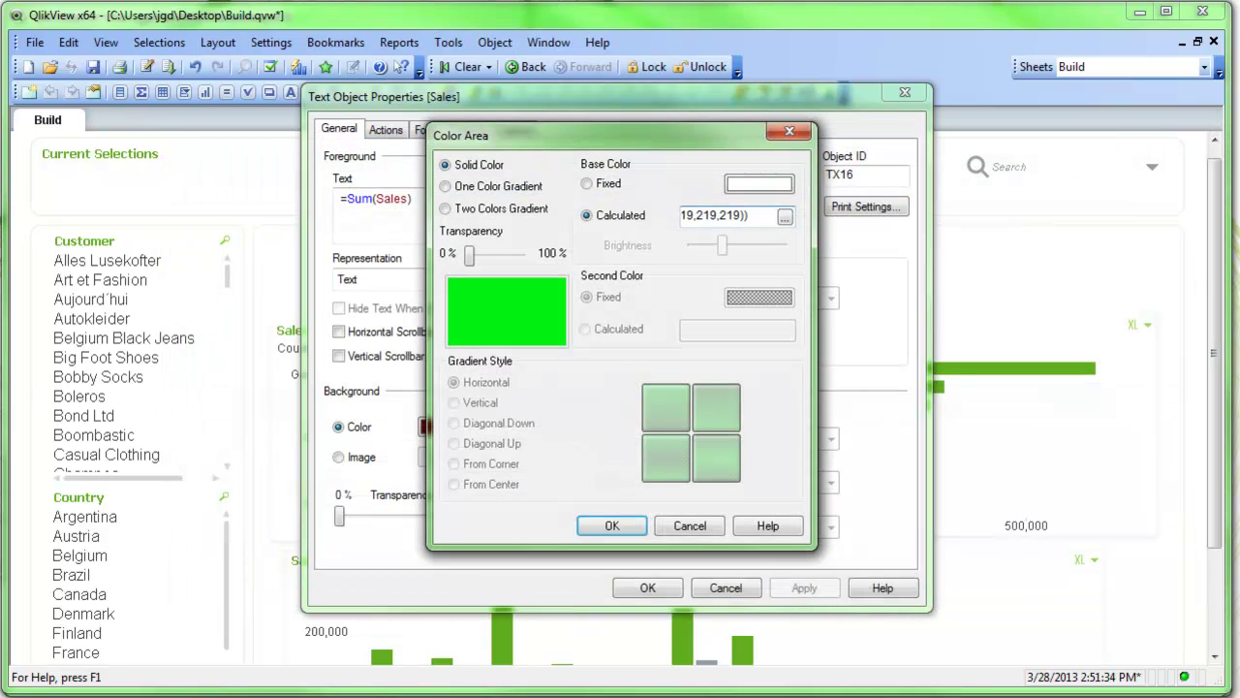
click(612, 527)
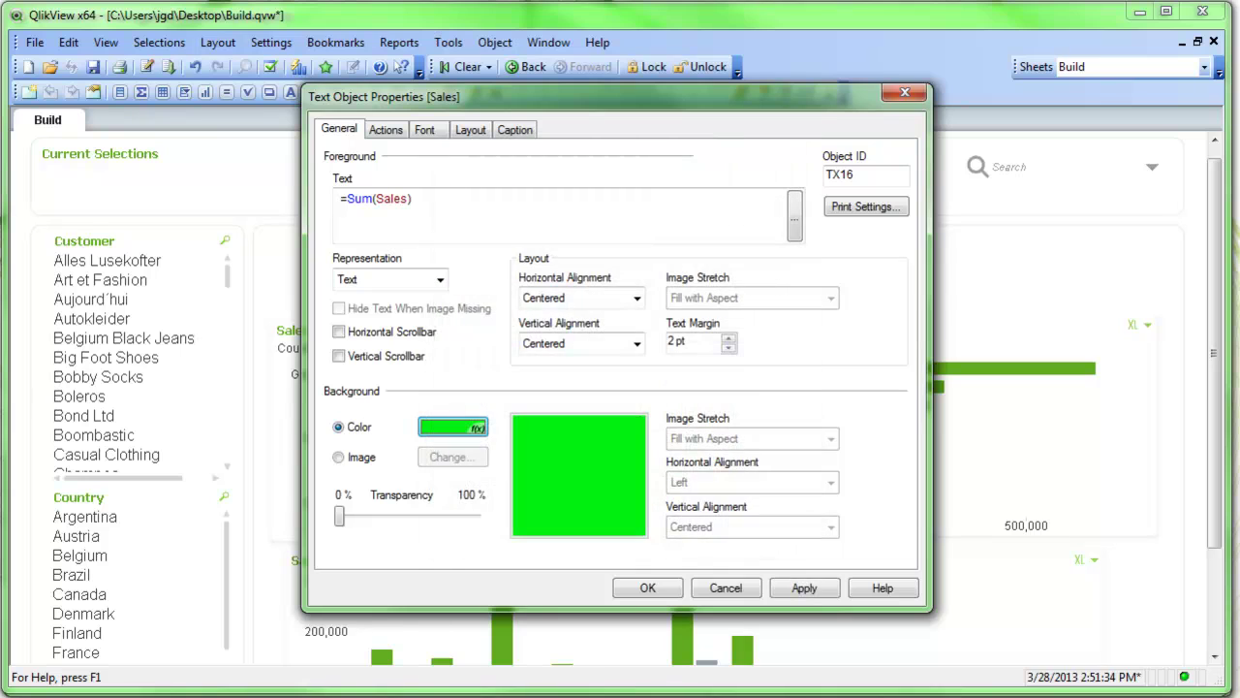
key(Return)
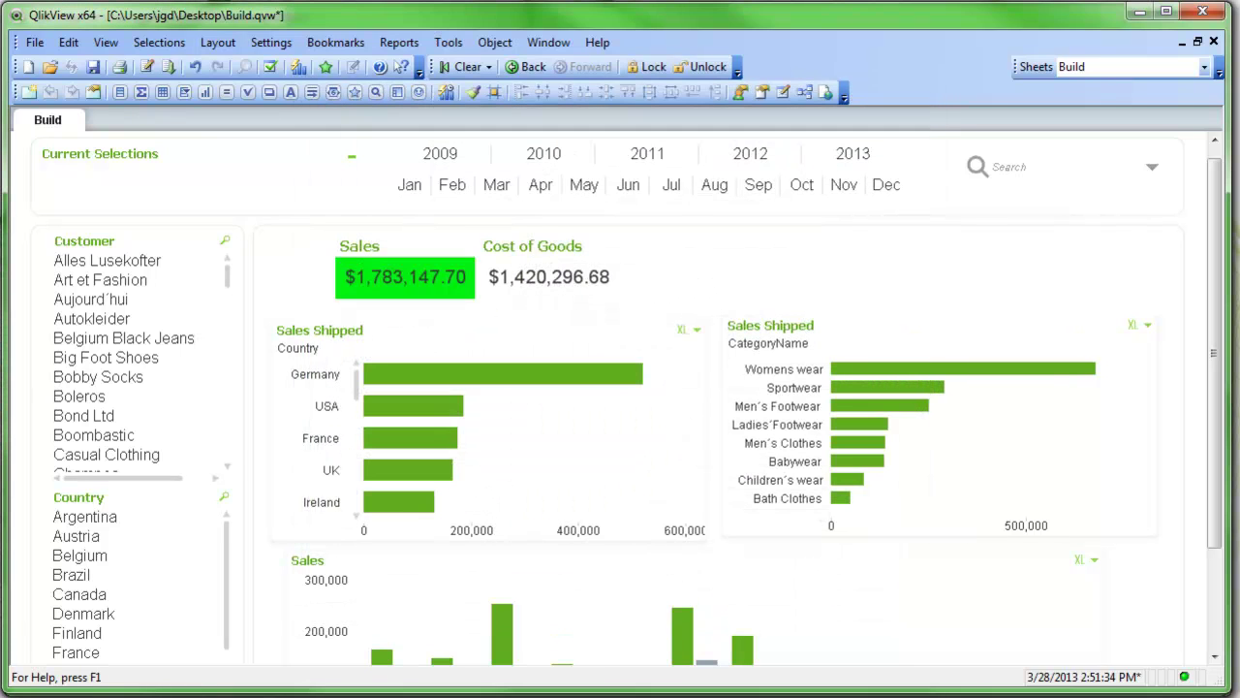
Step: Give the Cost of Goods text object a calculated background color, if(%metric = 'COS', RGB(0,240,16),RGB(219,219,219)), and accept its properties
right_click(539, 278)
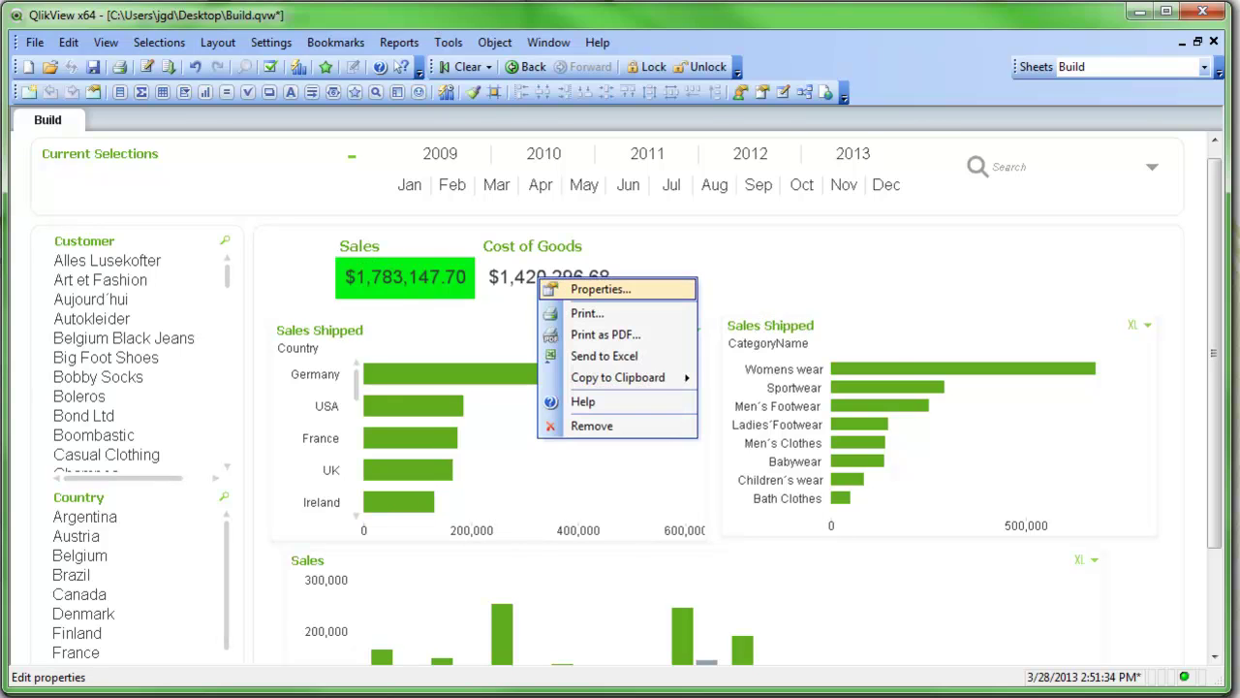
click(601, 289)
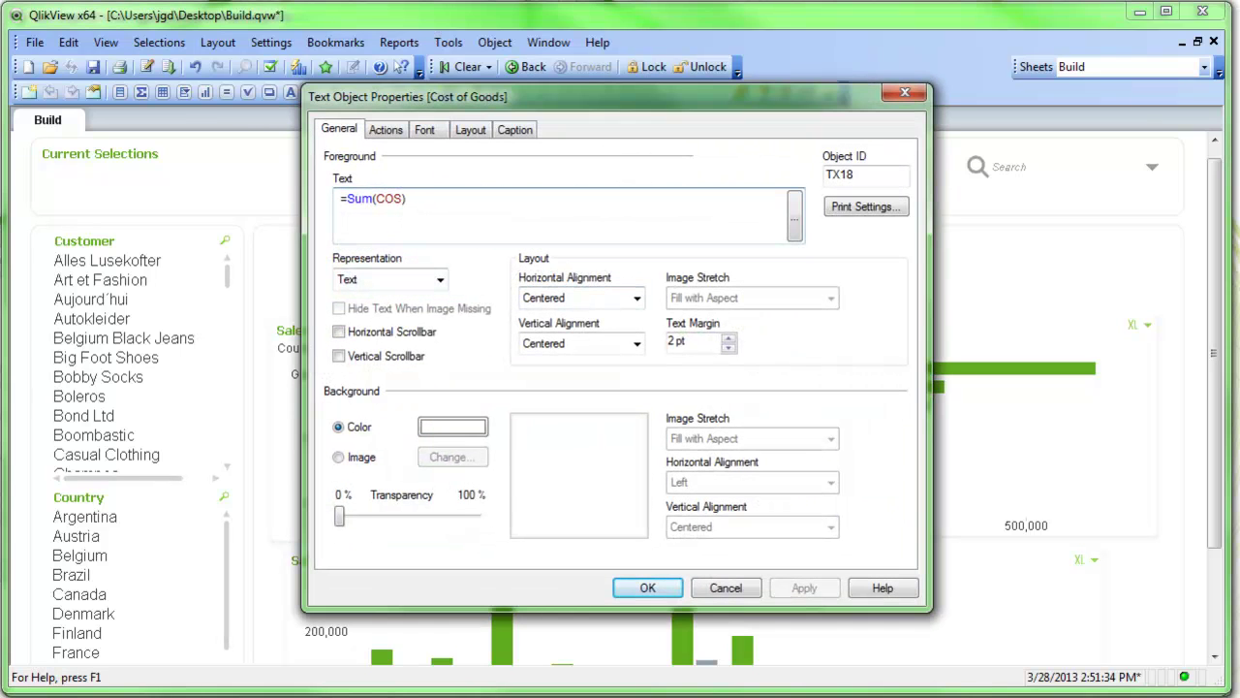
click(453, 428)
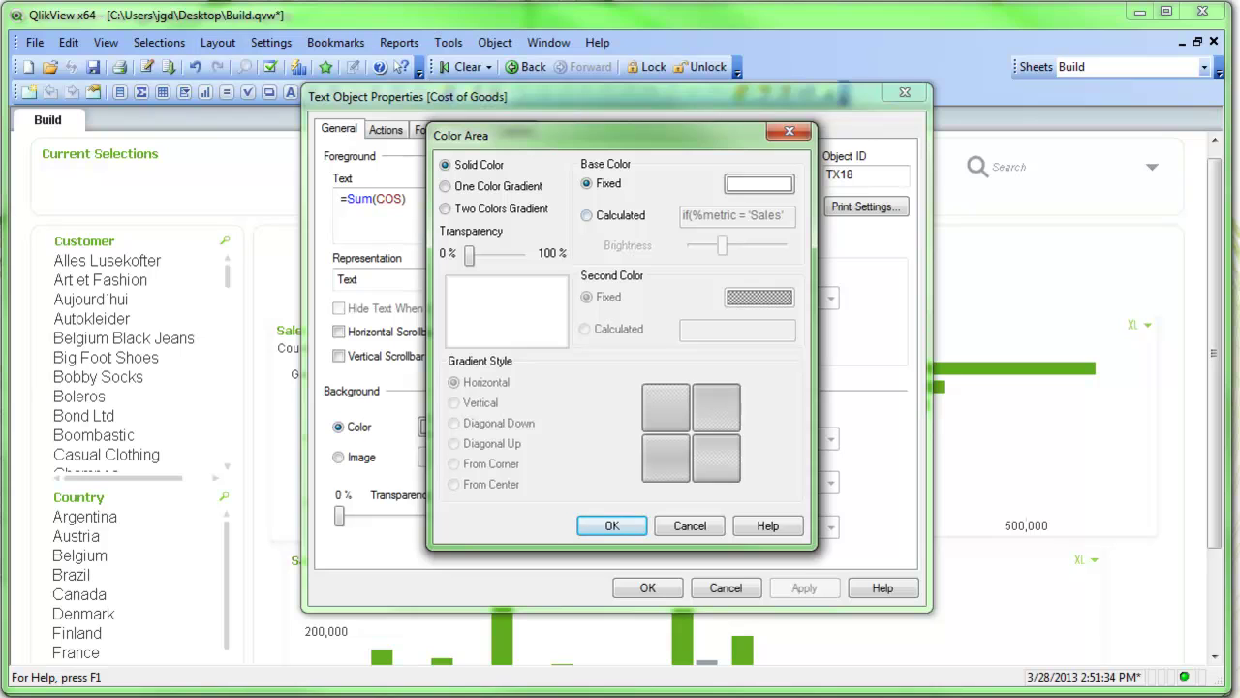
click(588, 216)
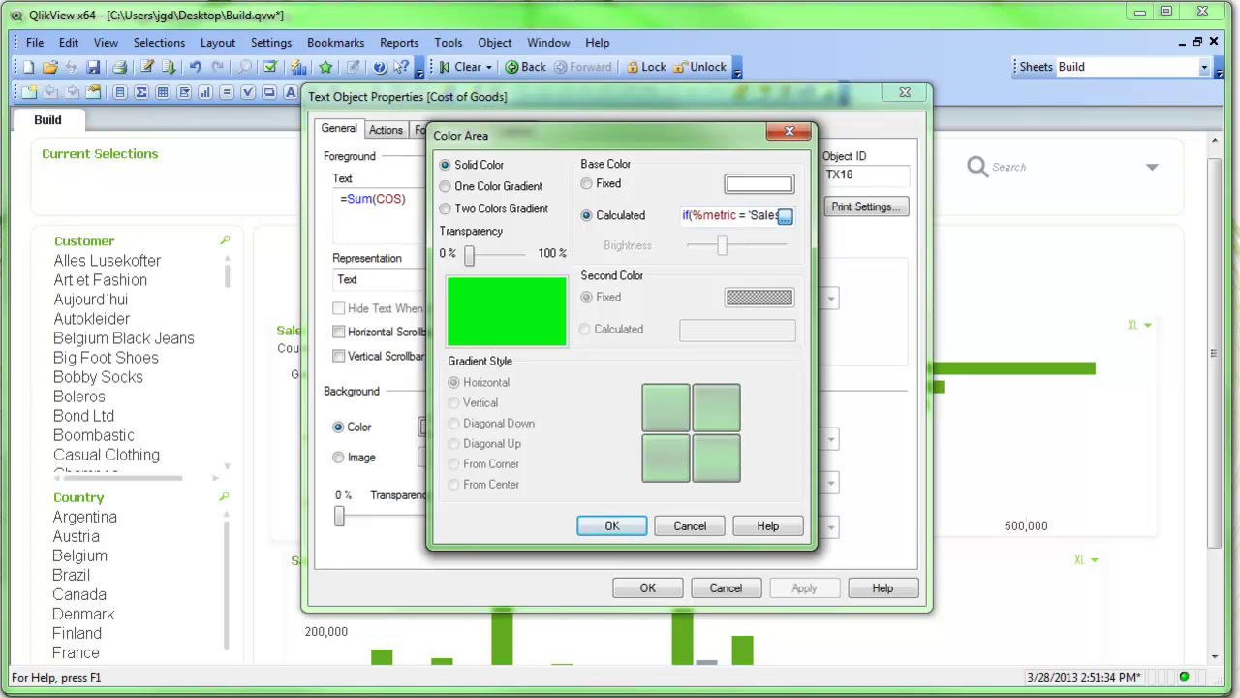
click(785, 216)
double_click(317, 216)
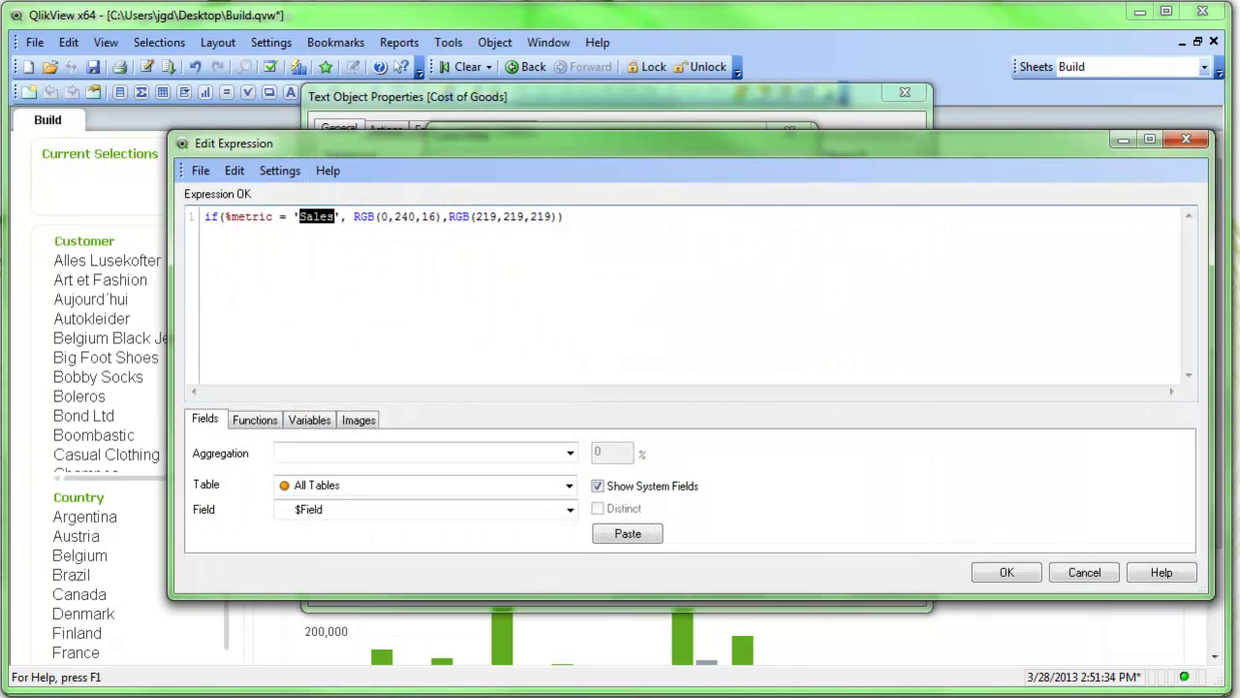
text(COS)
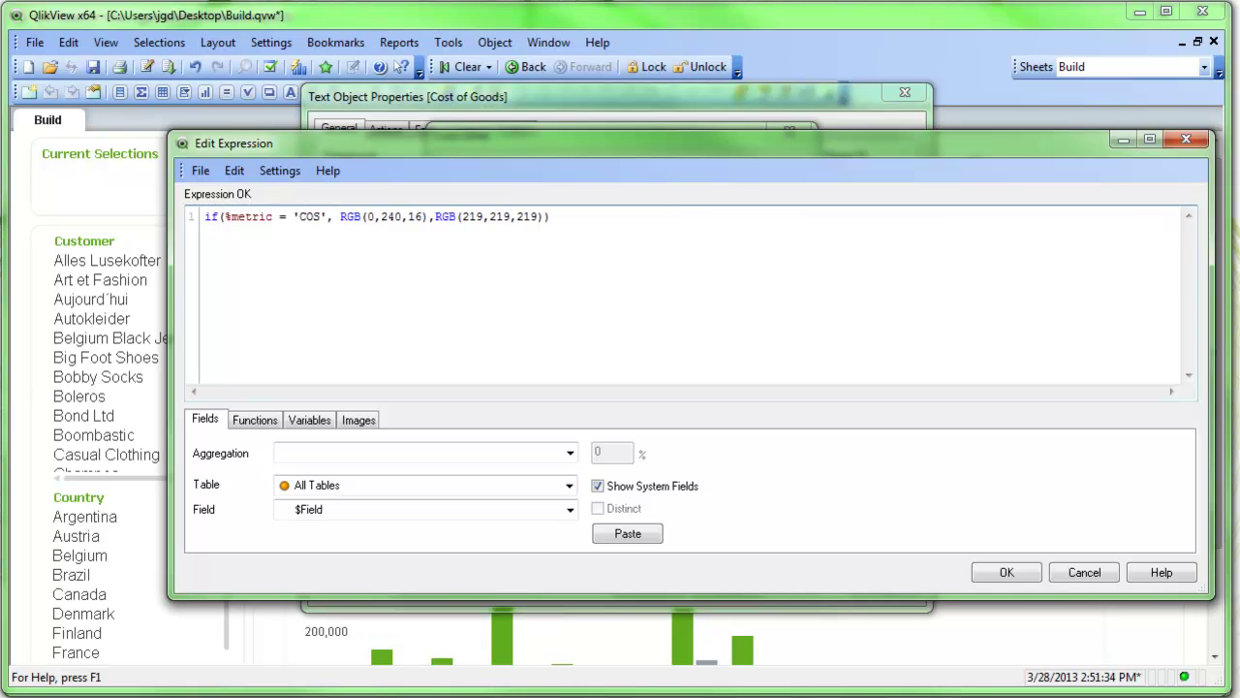
click(1007, 572)
click(611, 524)
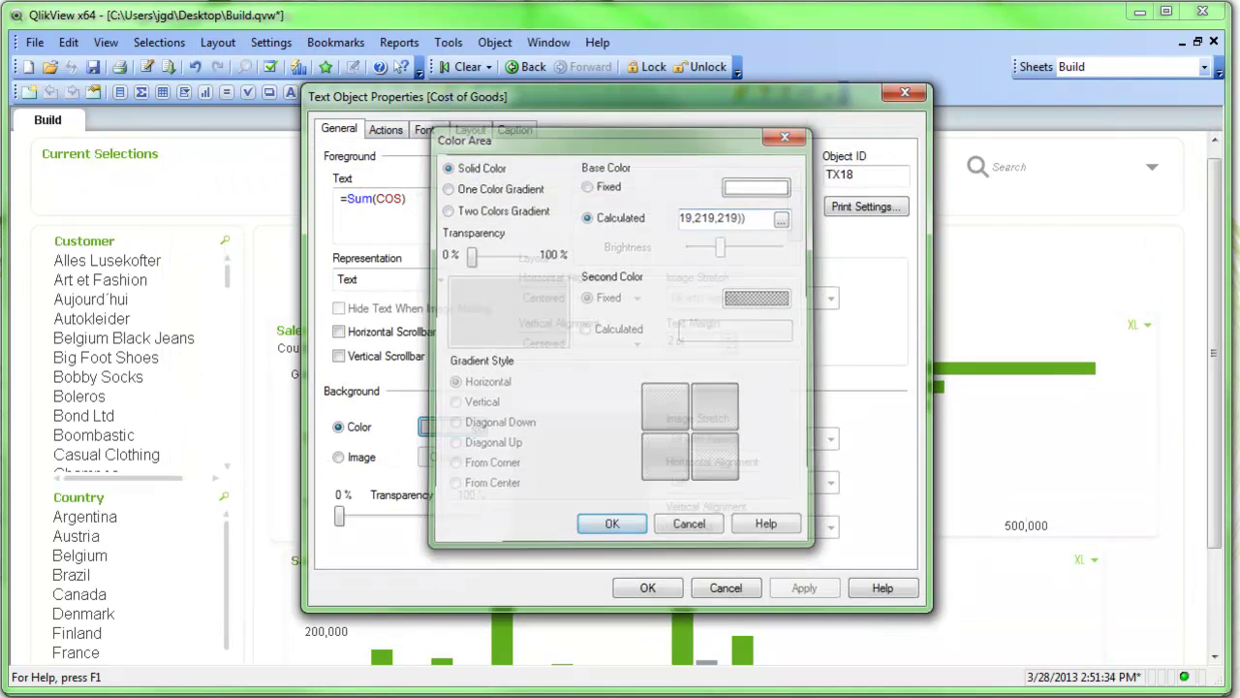
click(648, 586)
Step: Test the metric highlighting by switching the charts to Cost of Goods and back to Sales
click(548, 278)
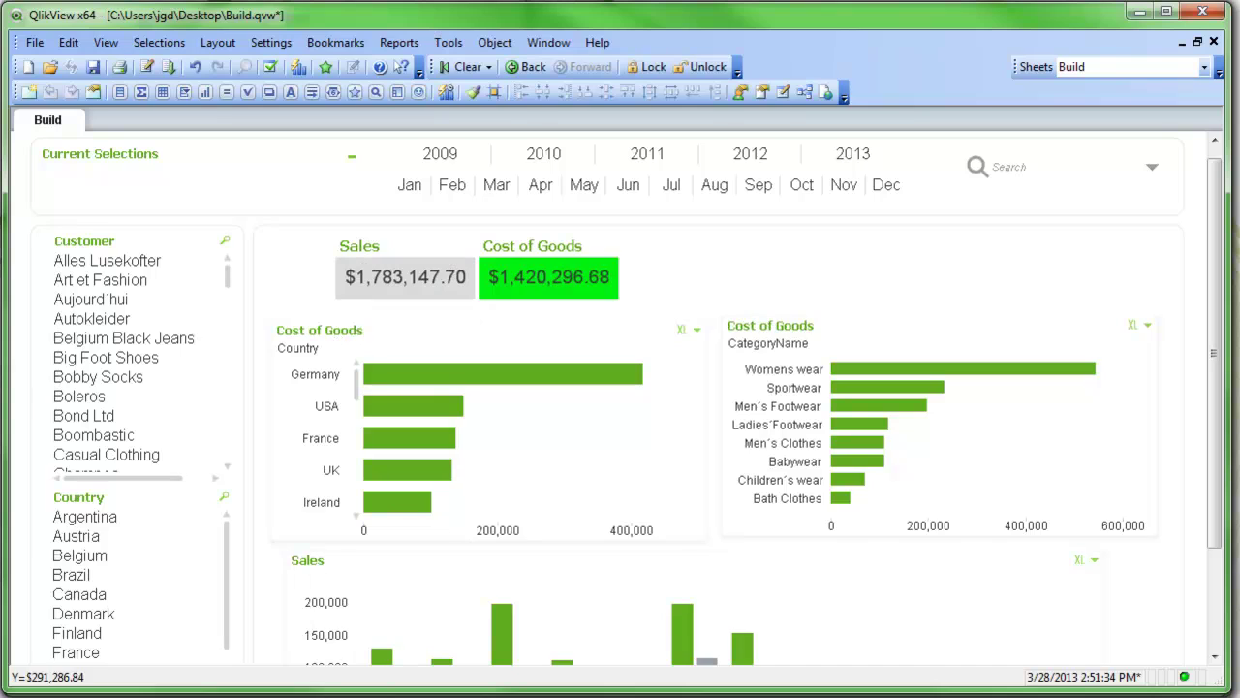
click(404, 278)
mouse_move(385, 401)
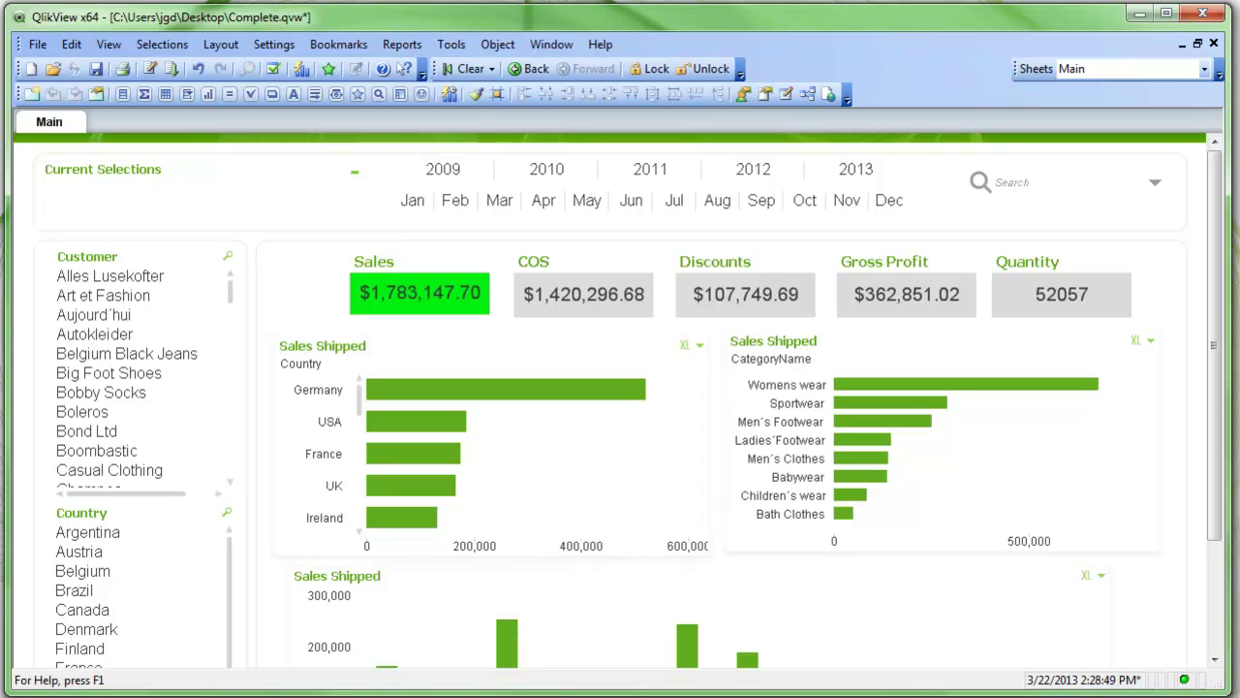
Step: In the Complete.qvw dashboard, switch the charts to Discounts, view the monthly chart, and switch to Gross Profit
click(746, 295)
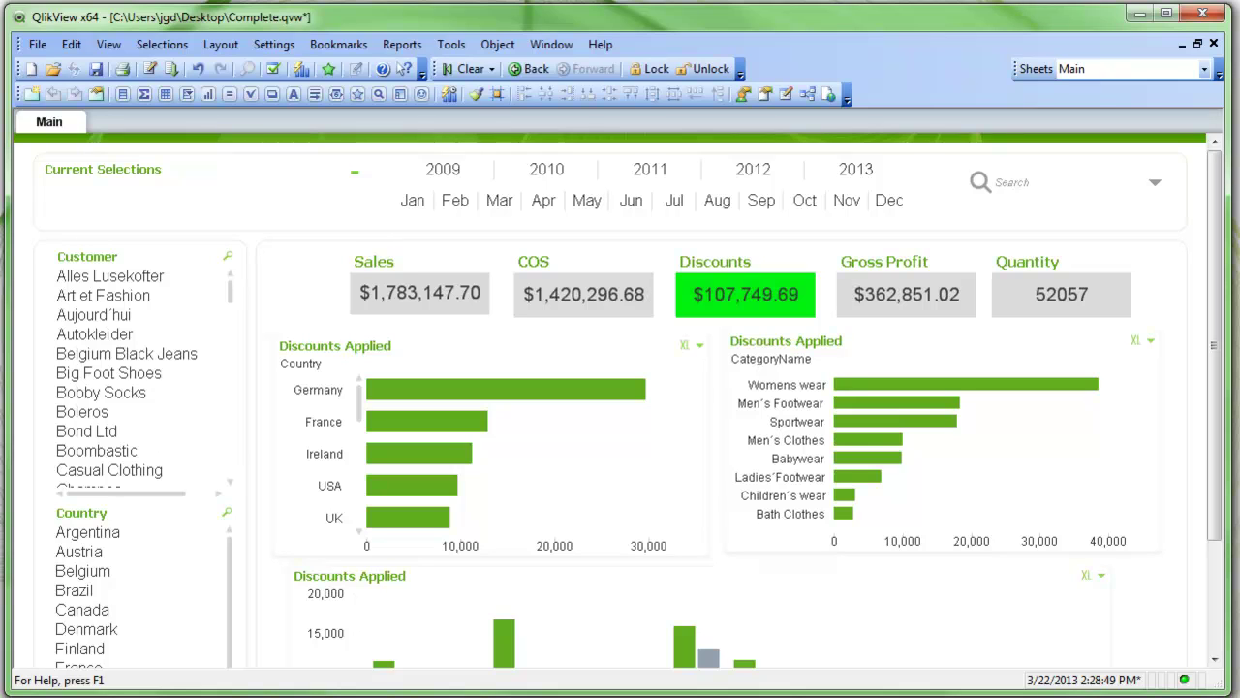
scroll(620, 397, down, 3)
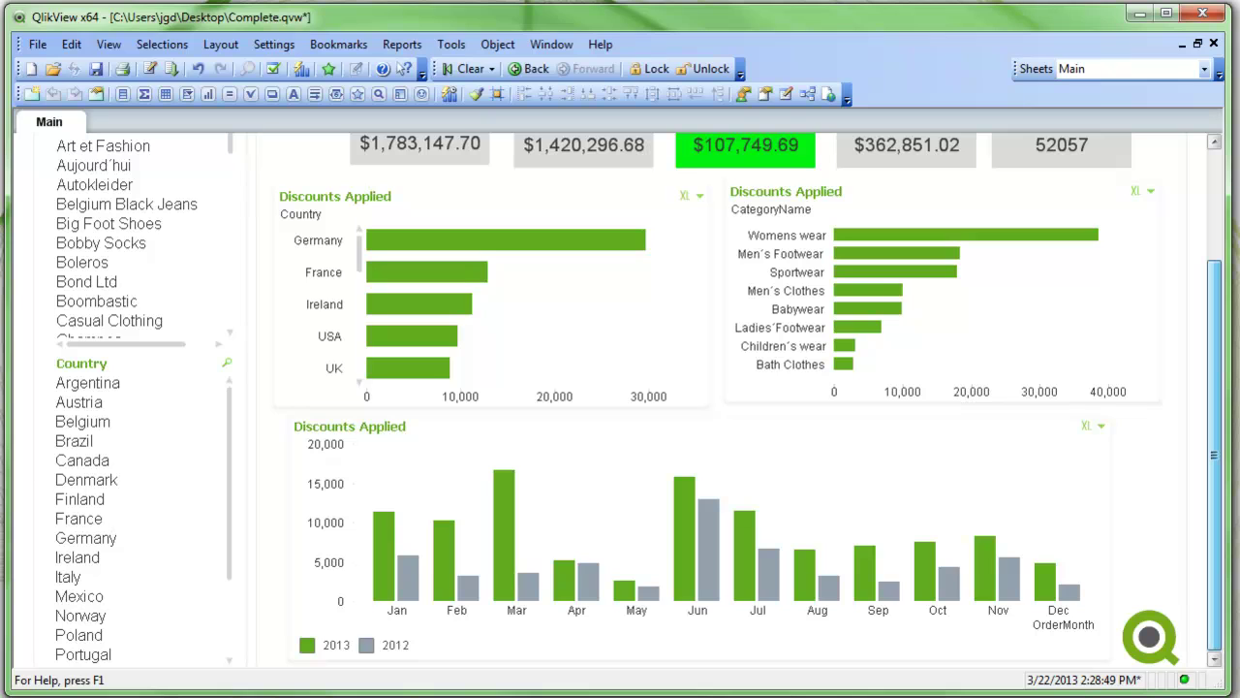
scroll(620, 397, up, 3)
click(906, 280)
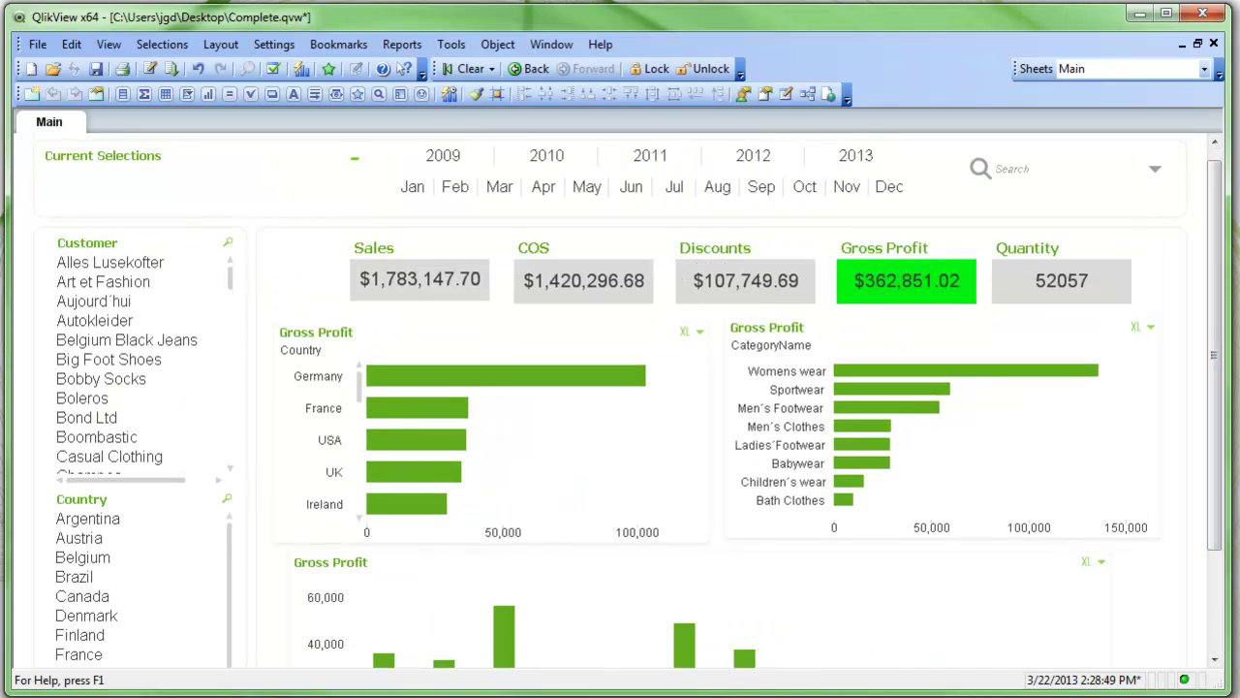
Step: Filter the dashboard by customer Aujourd´hui and then by country Belgium, and switch the charts to Quantity
click(94, 301)
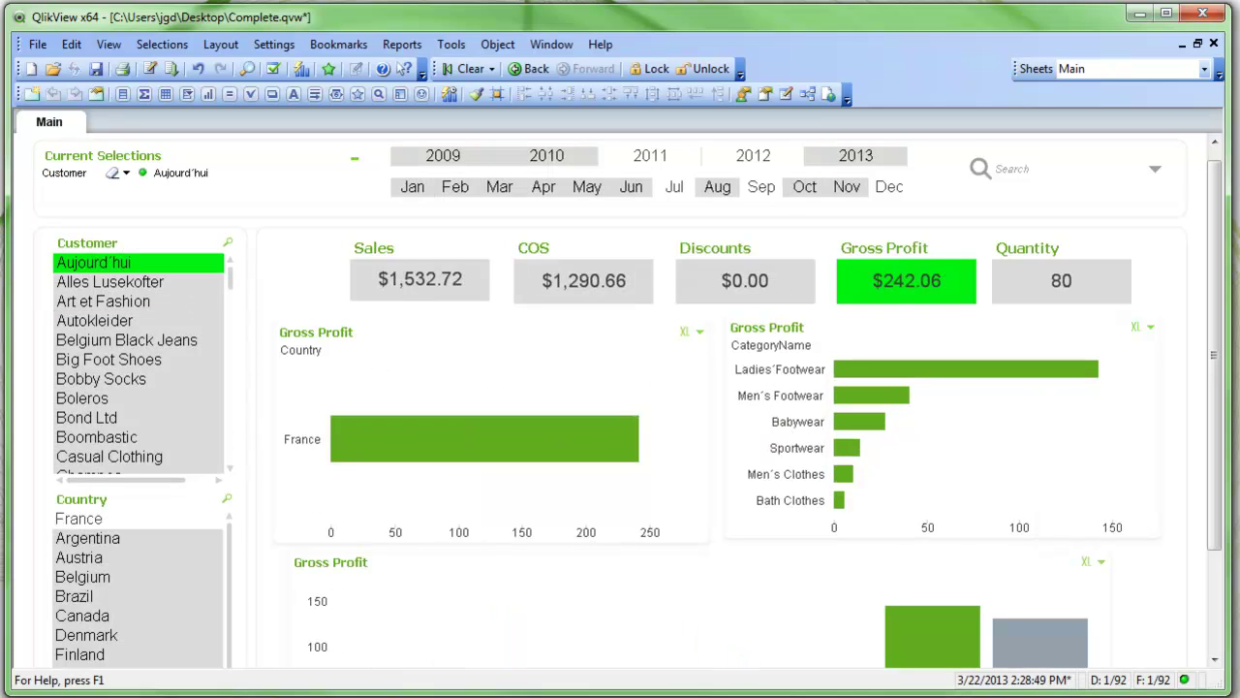
click(84, 578)
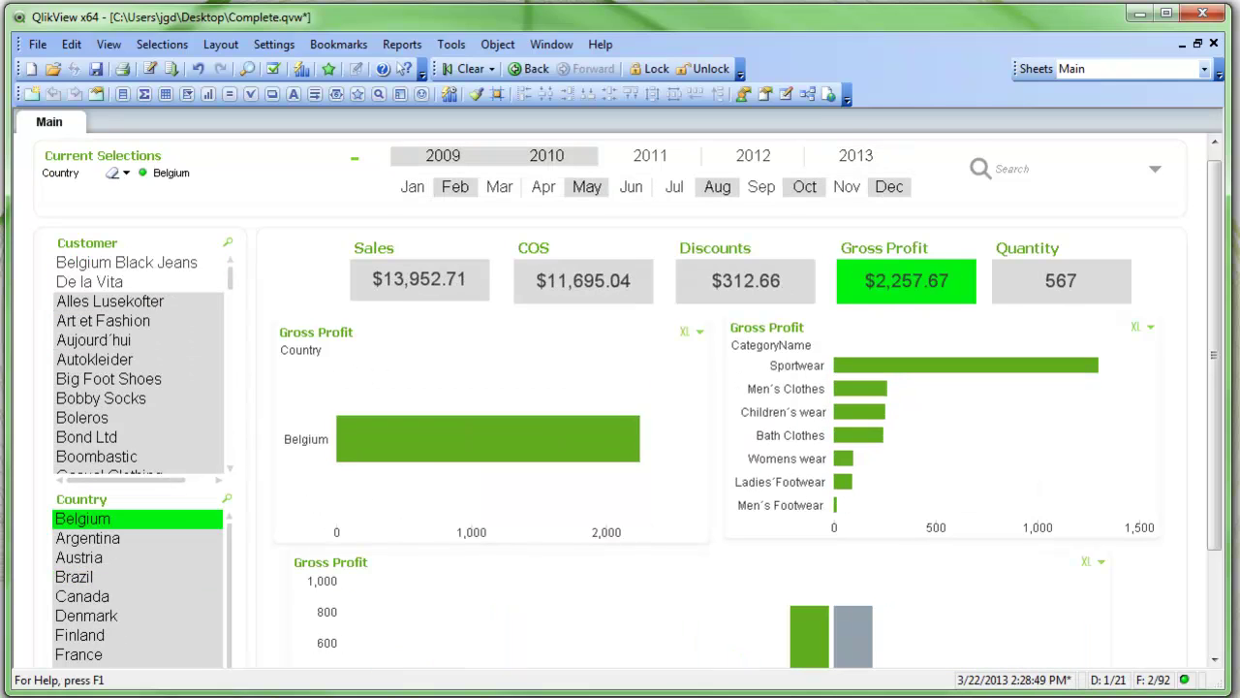
click(1061, 281)
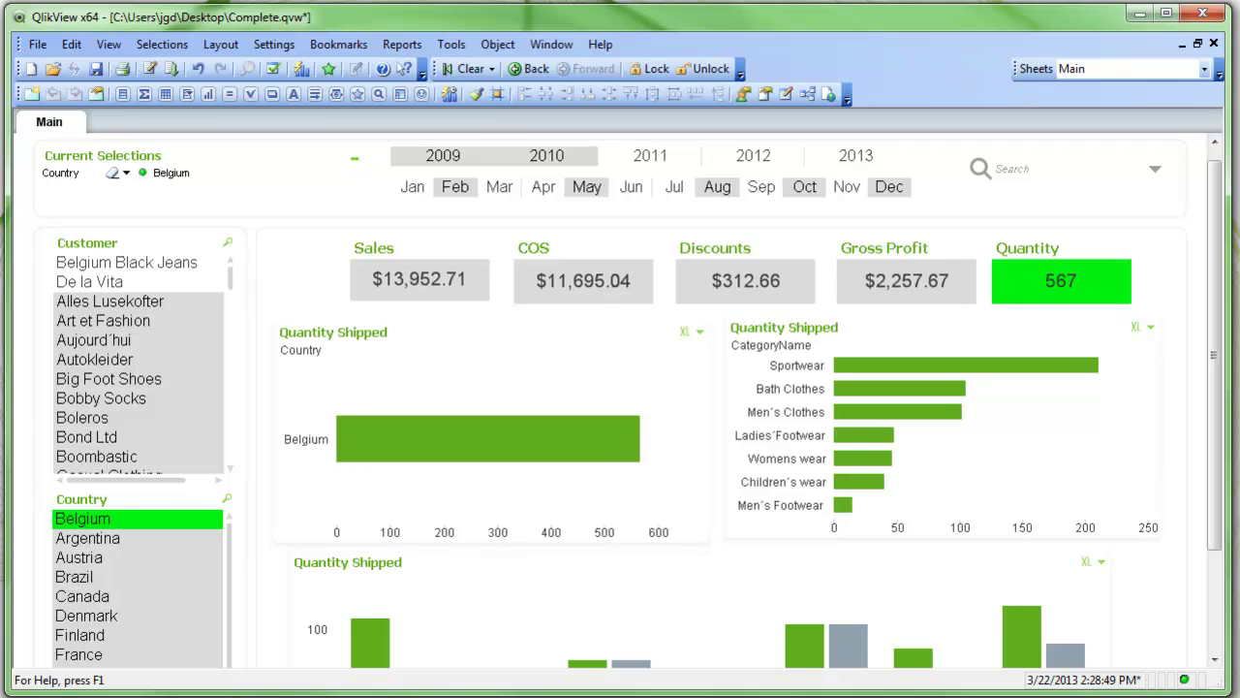
Step: Select customer Aujourd´hui, switch the charts to Sales, and clear the customer selection
click(94, 340)
click(420, 280)
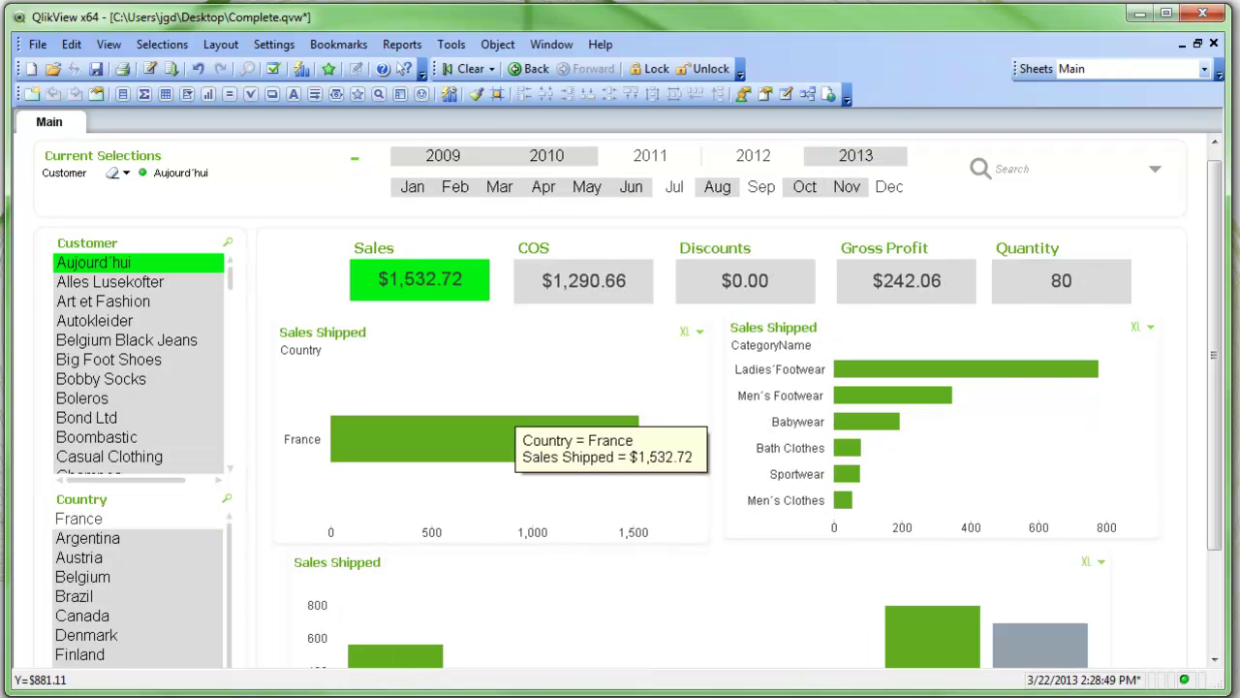
click(94, 263)
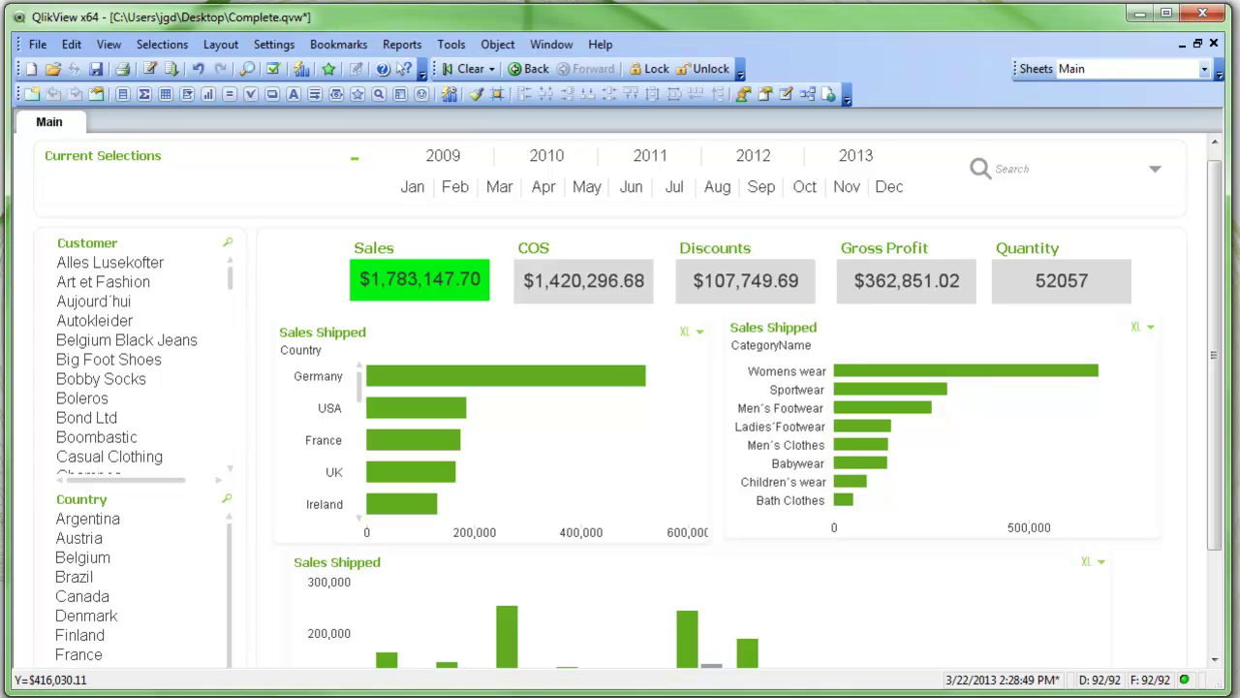
Step: Open the expression settings of the Sales Shipped by Country chart to examine its label and definition
right_click(415, 380)
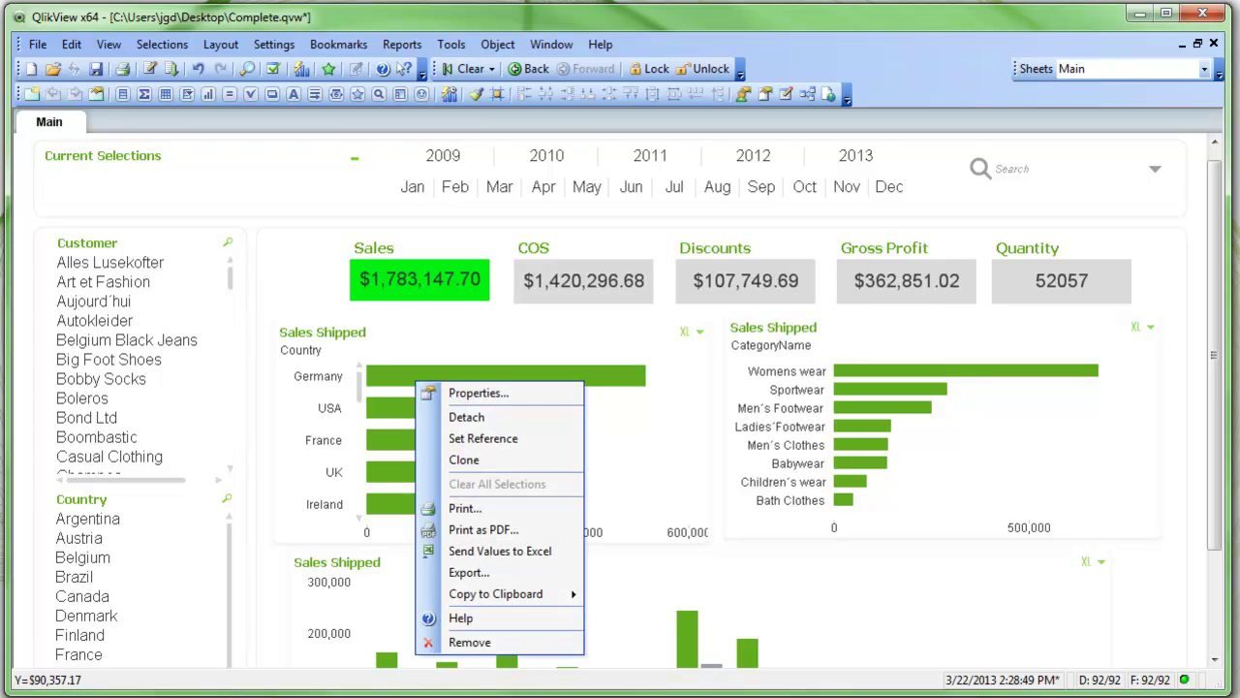
click(477, 393)
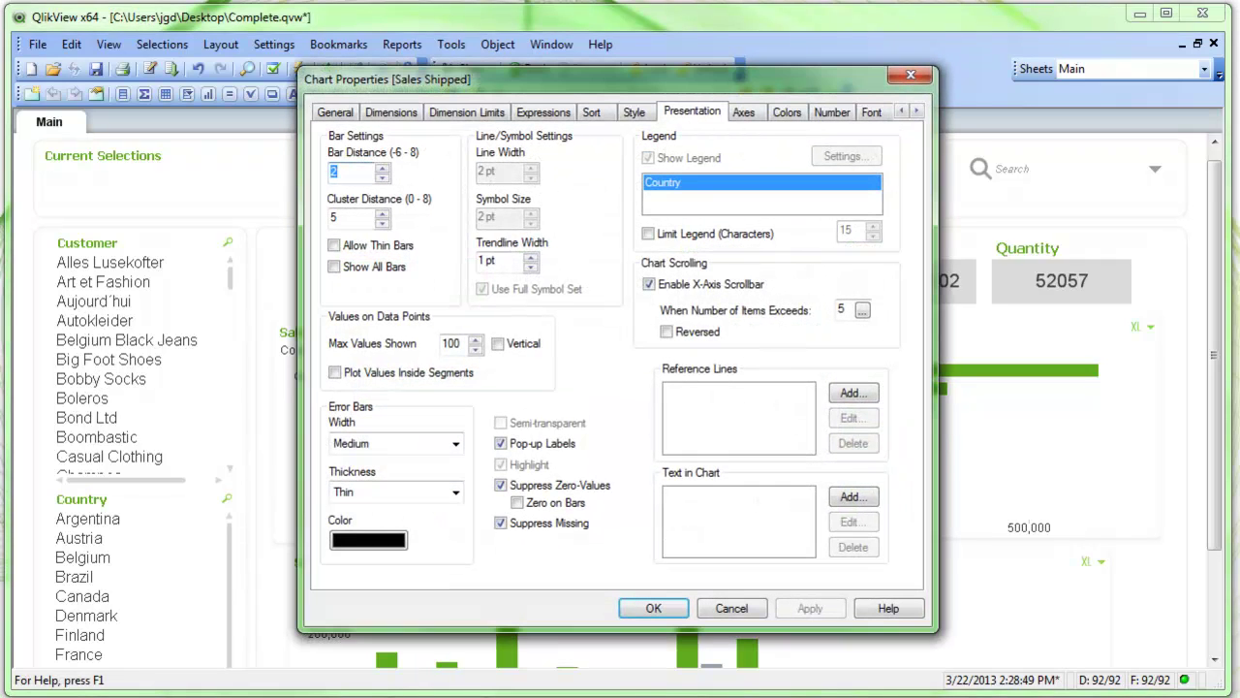
click(542, 113)
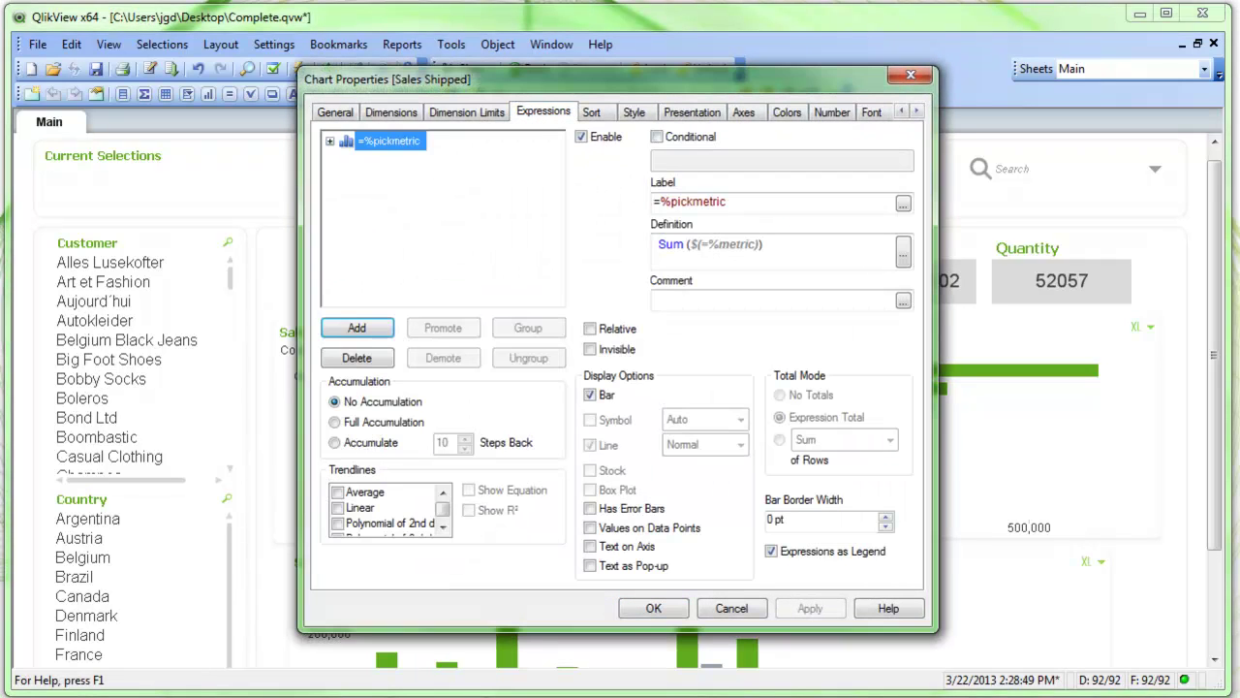